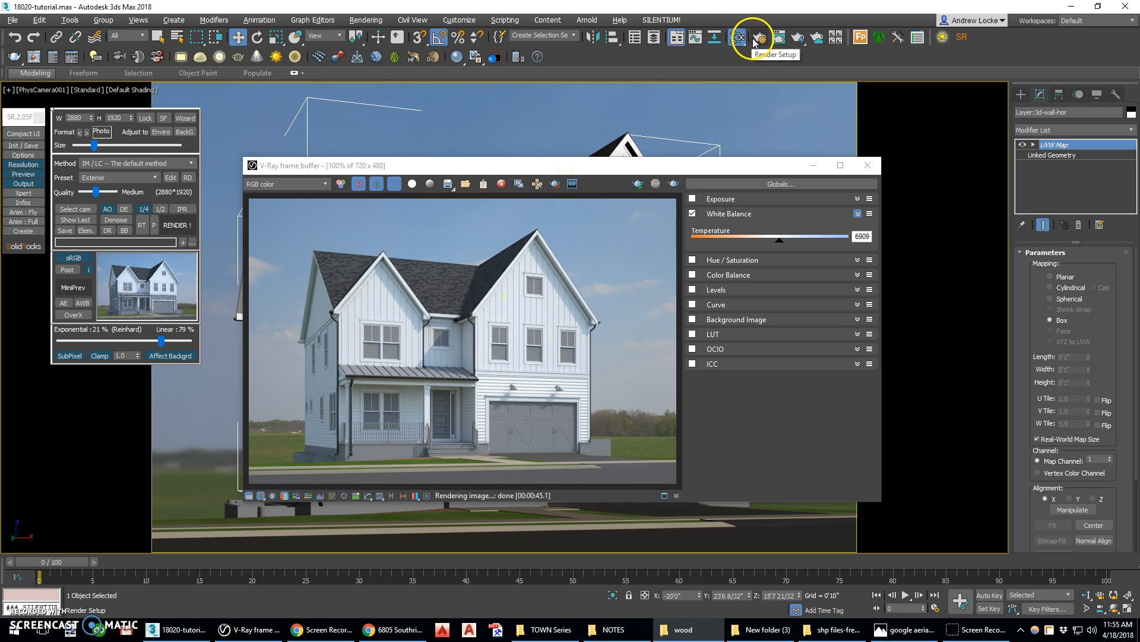
# Open the Slate Material Editor and bring the Glass_Window01 #1 material from the m3d 2018 library into the view, opening its parameters
pyautogui.moveTo(0, 54); pyautogui.dragTo(202, 22)
pyautogui.click(199, 50)
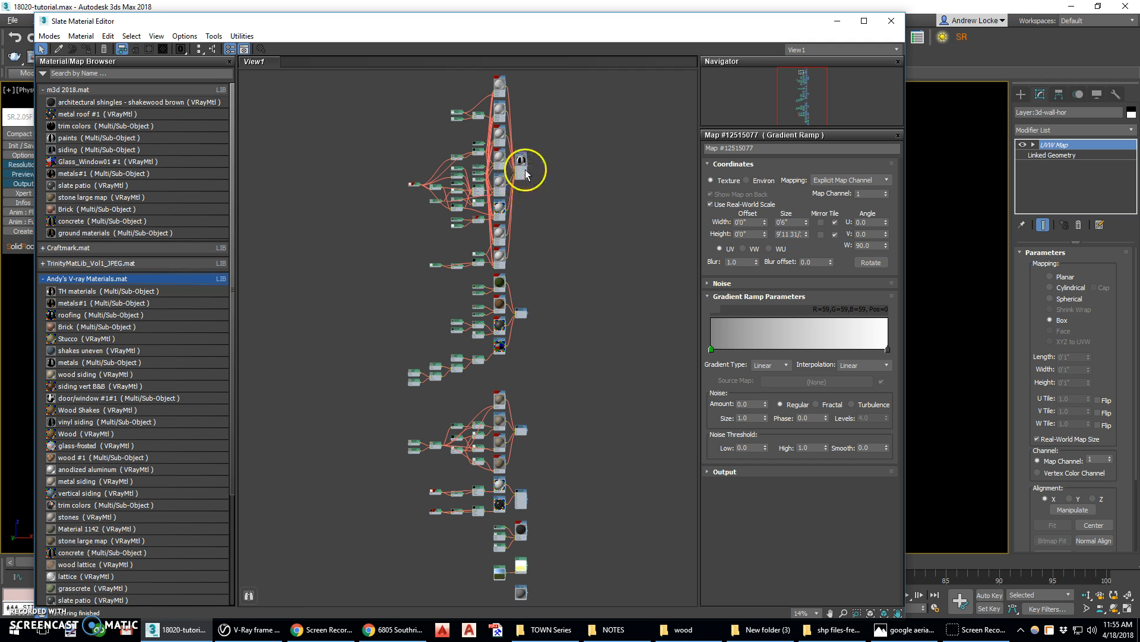
pyautogui.scroll(5, 529, 408)
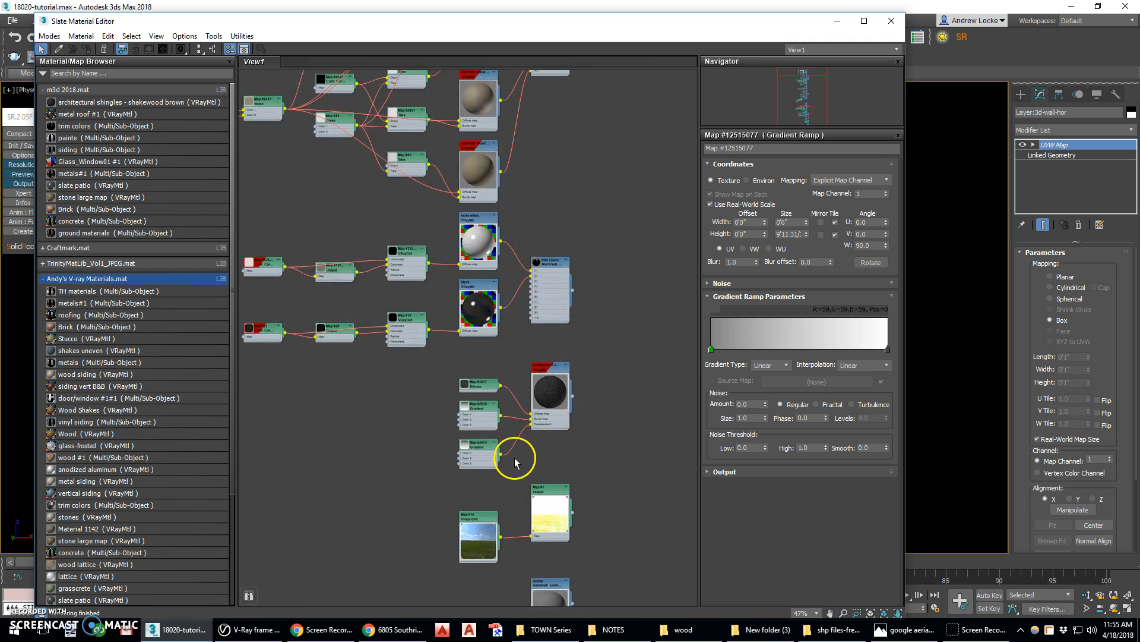
pyautogui.click(111, 279)
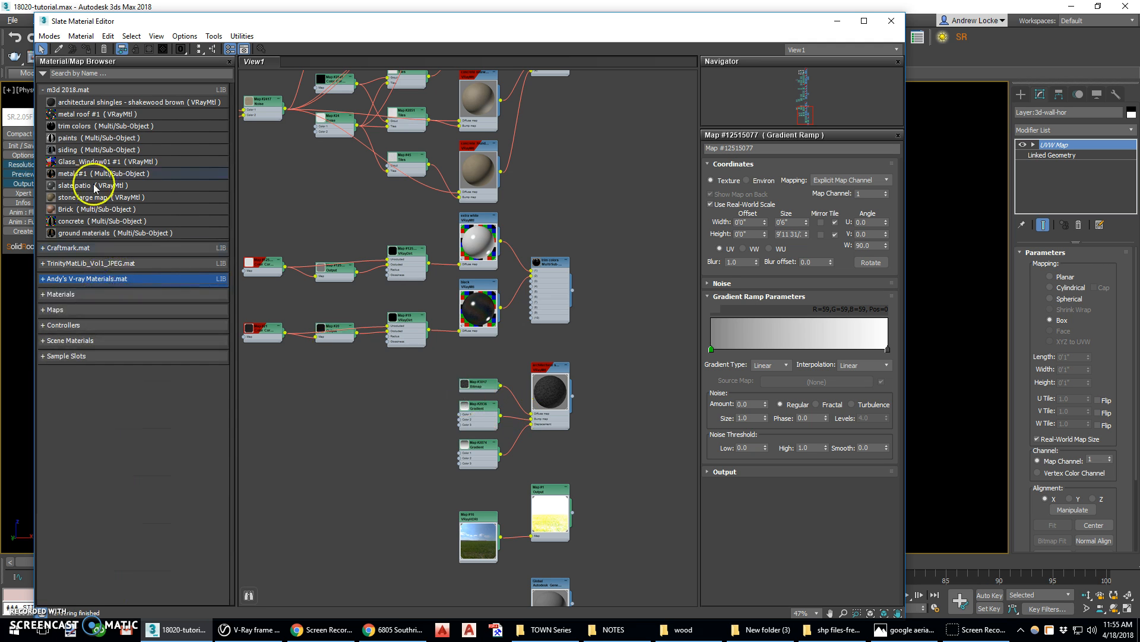
pyautogui.moveTo(89, 162); pyautogui.dragTo(410, 425)
pyautogui.scroll(3, 450, 344)
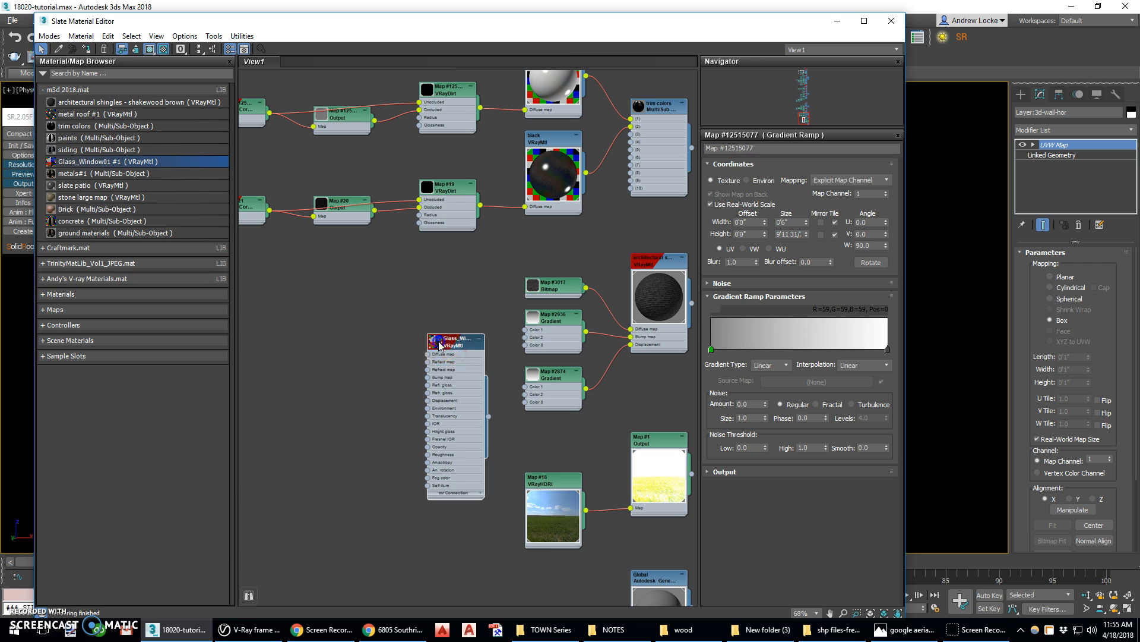
pyautogui.doubleClick(458, 356)
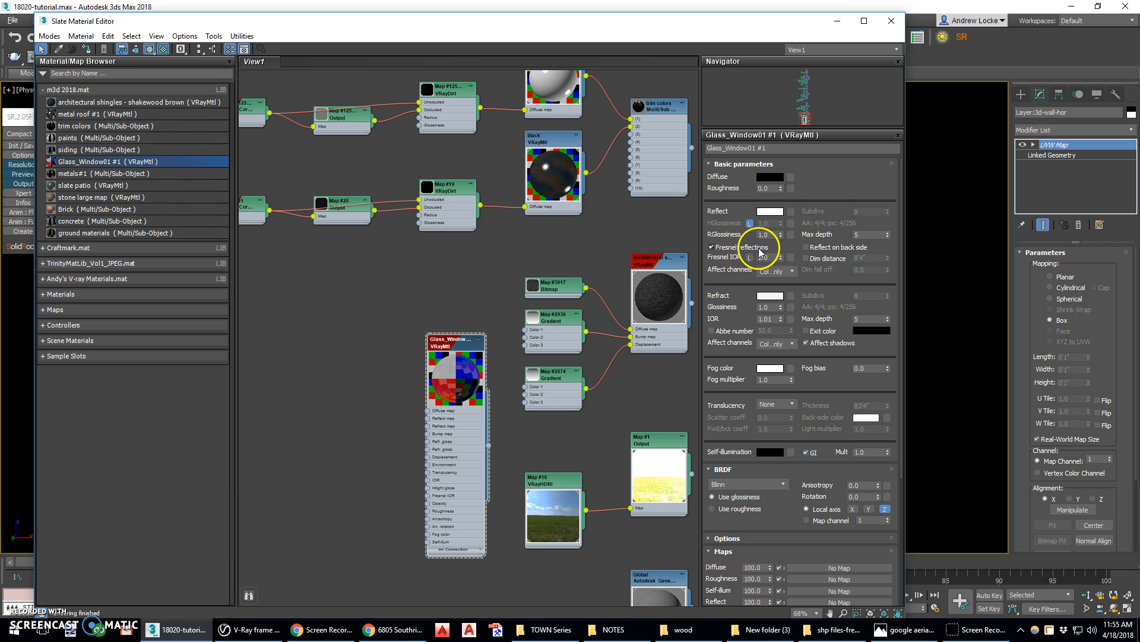
pyautogui.moveTo(731, 311); pyautogui.dragTo(754, 234)
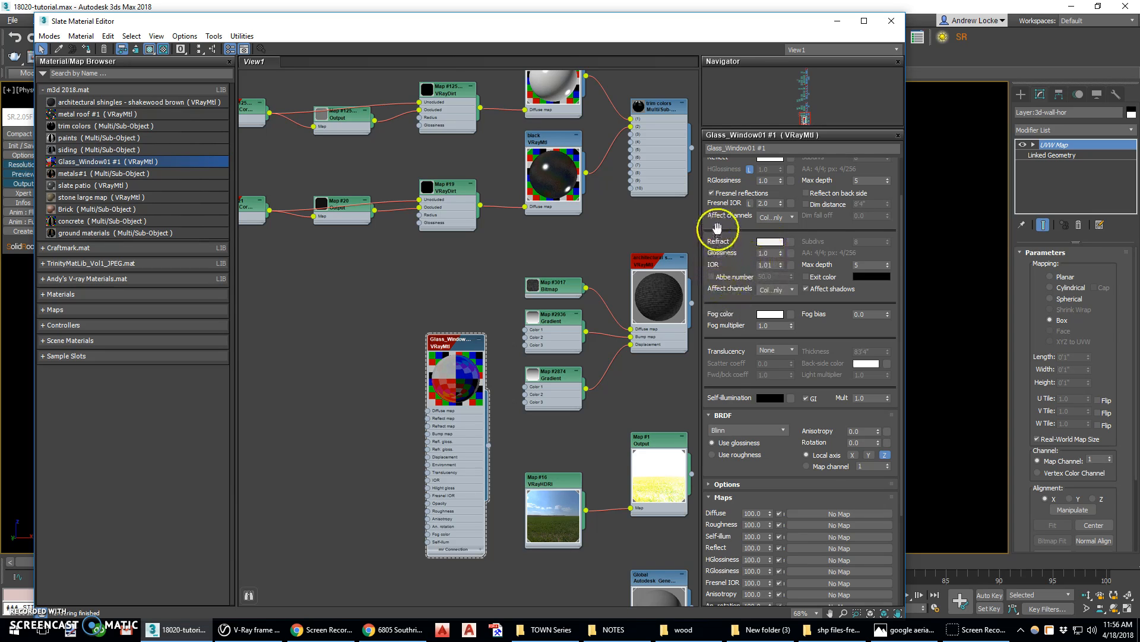
pyautogui.moveTo(721, 224); pyautogui.dragTo(711, 301)
# Select all scene objects whose names match *gl, the 3d-glass layer objects, using Select From Scene
pyautogui.moveTo(224, 24); pyautogui.dragTo(267, 112)
pyautogui.click(178, 36)
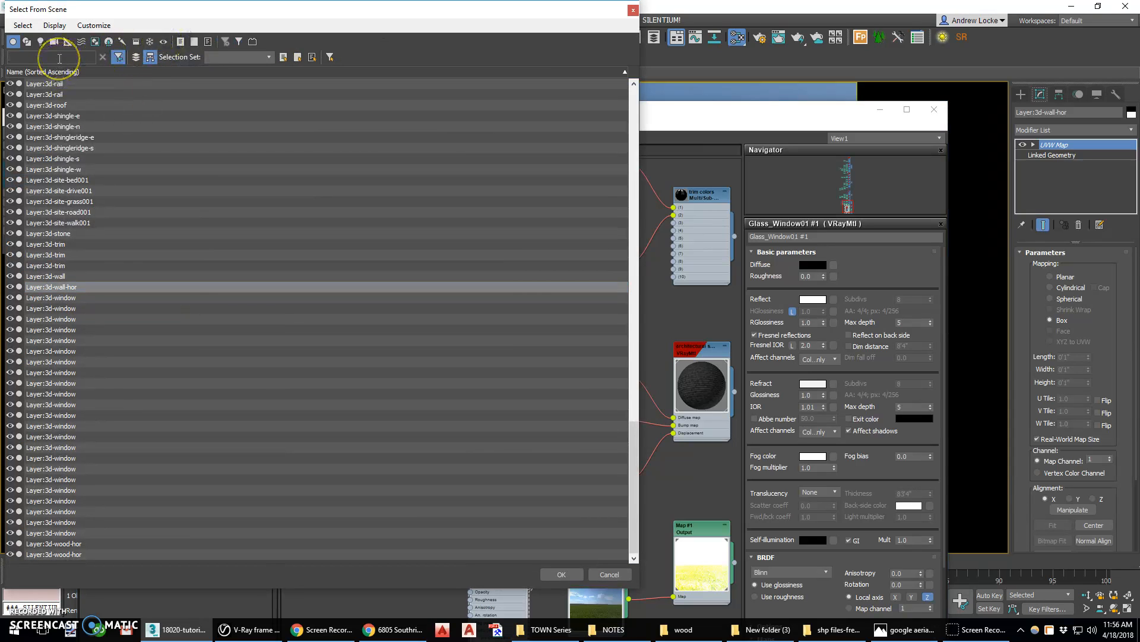
pyautogui.write('*gl')
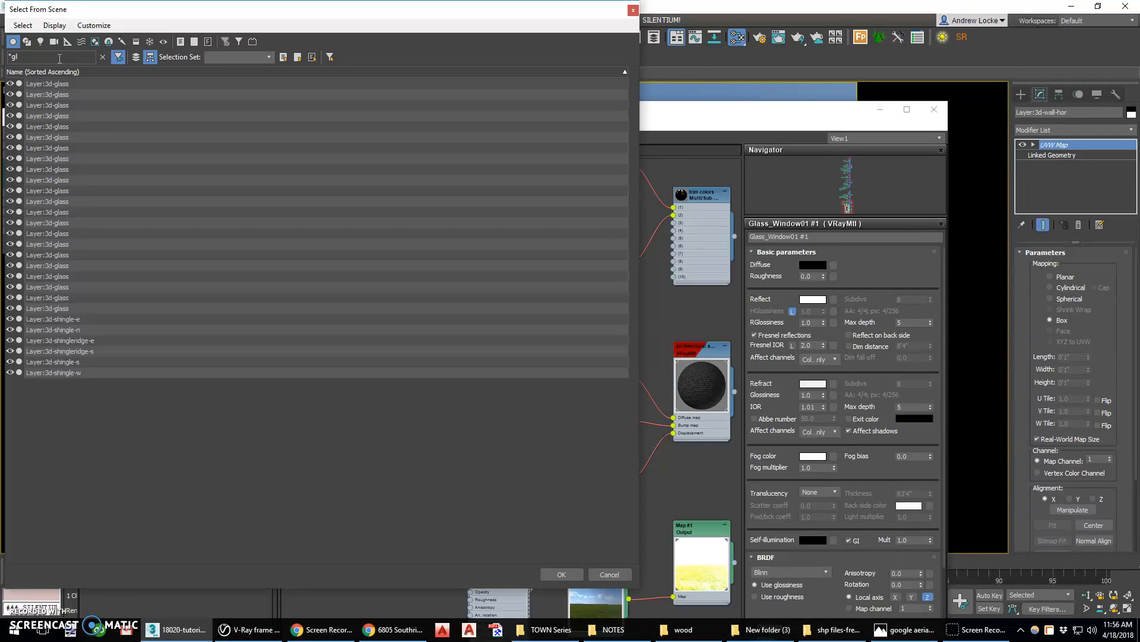
pyautogui.click(76, 83)
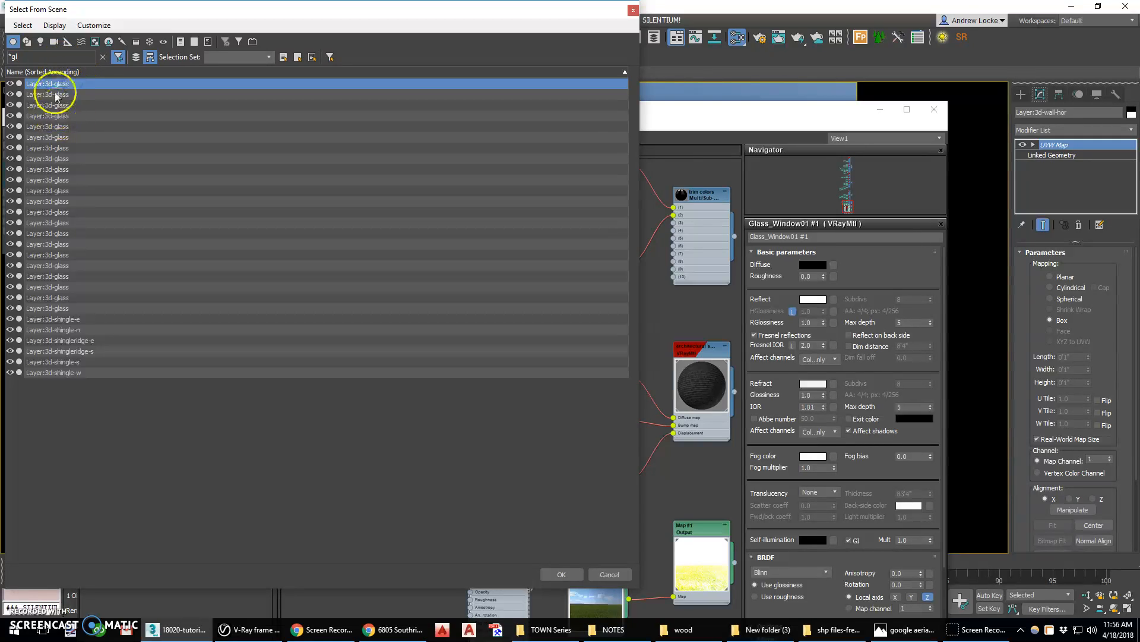
pyautogui.keyDown('shift'); pyautogui.click(68, 309); pyautogui.keyUp('shift')
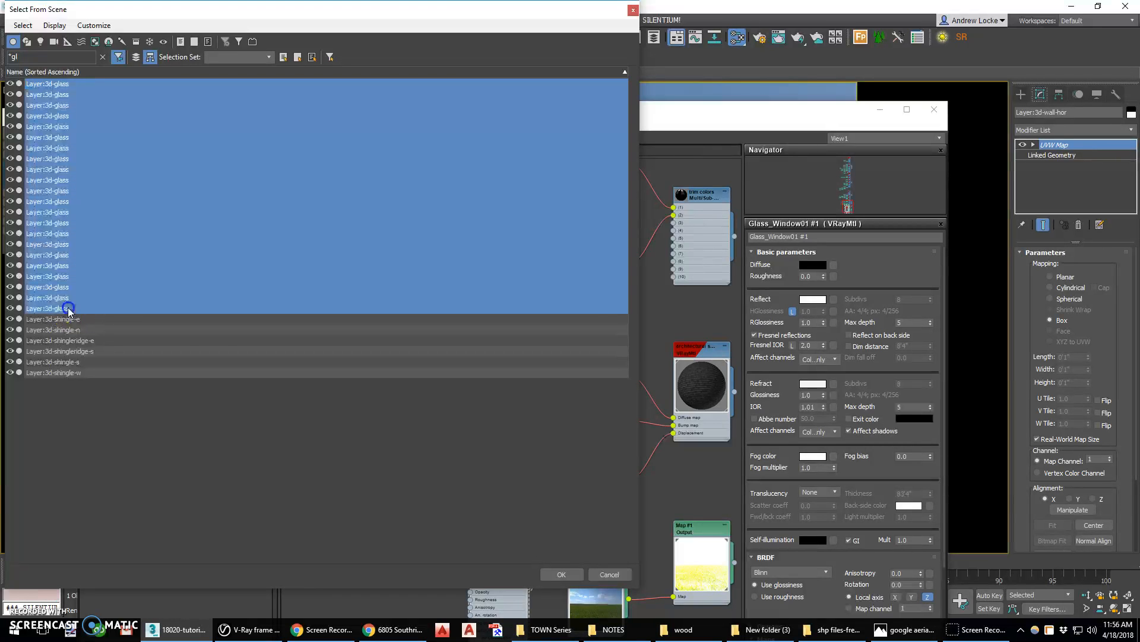
pyautogui.click(558, 574)
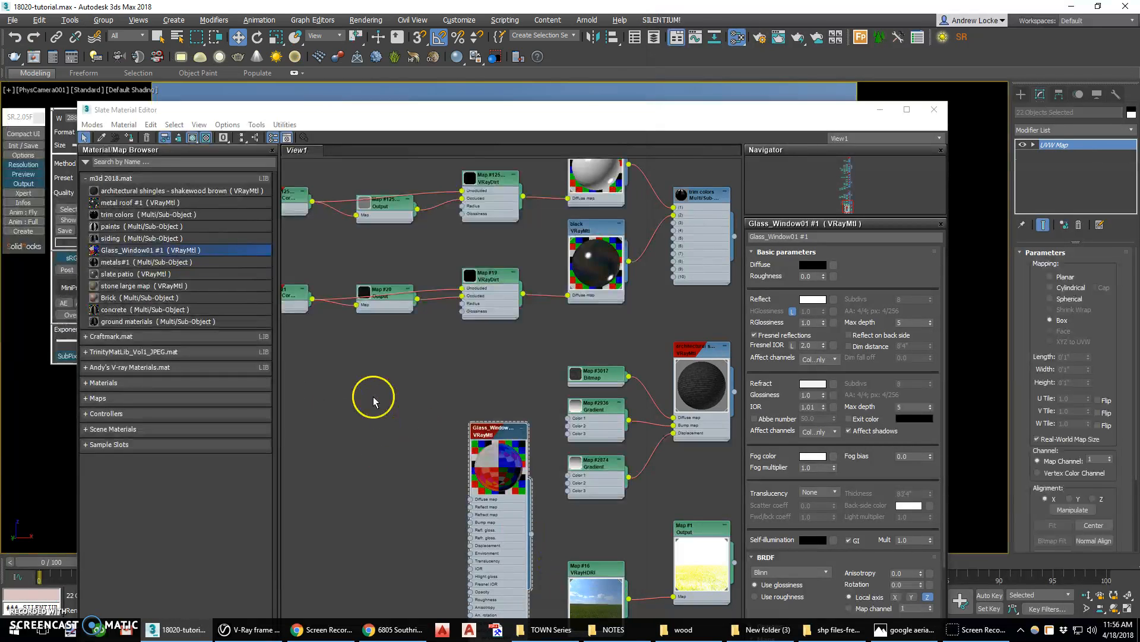
# Assign the Glass_Window01 #1 material to the selected glass objects, briefly isolating them to check
pyautogui.moveTo(501, 435); pyautogui.dragTo(473, 365)
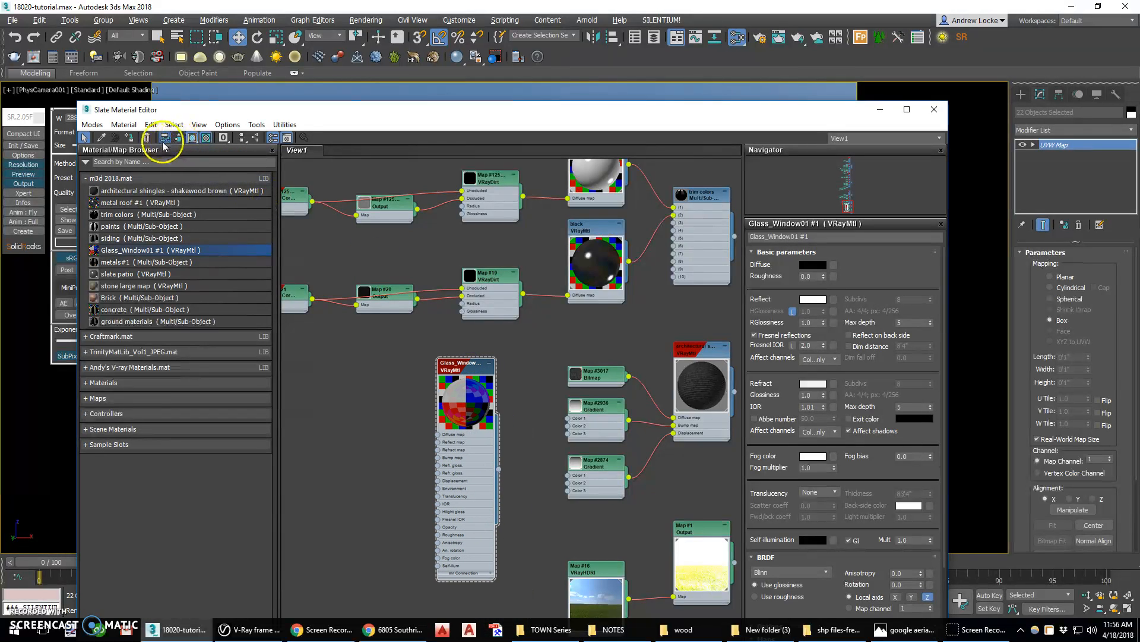
pyautogui.moveTo(415, 110); pyautogui.dragTo(469, 231)
pyautogui.click(863, 165)
pyautogui.moveTo(640, 230); pyautogui.dragTo(492, 168)
pyautogui.click(831, 160)
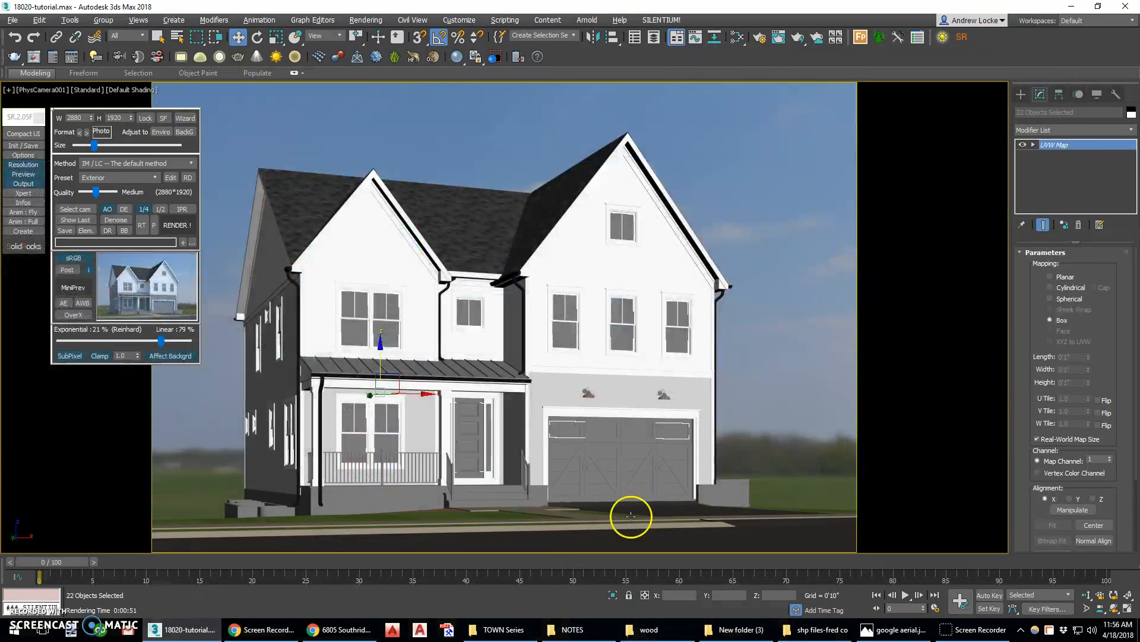
pyautogui.click(612, 595)
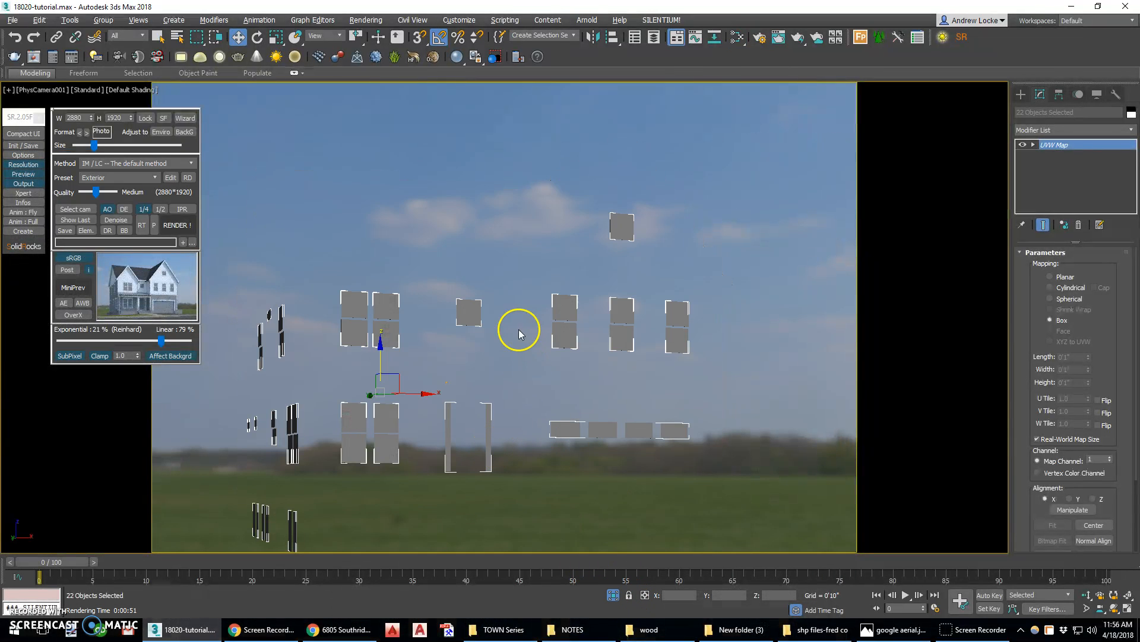
pyautogui.click(613, 594)
pyautogui.press('m')
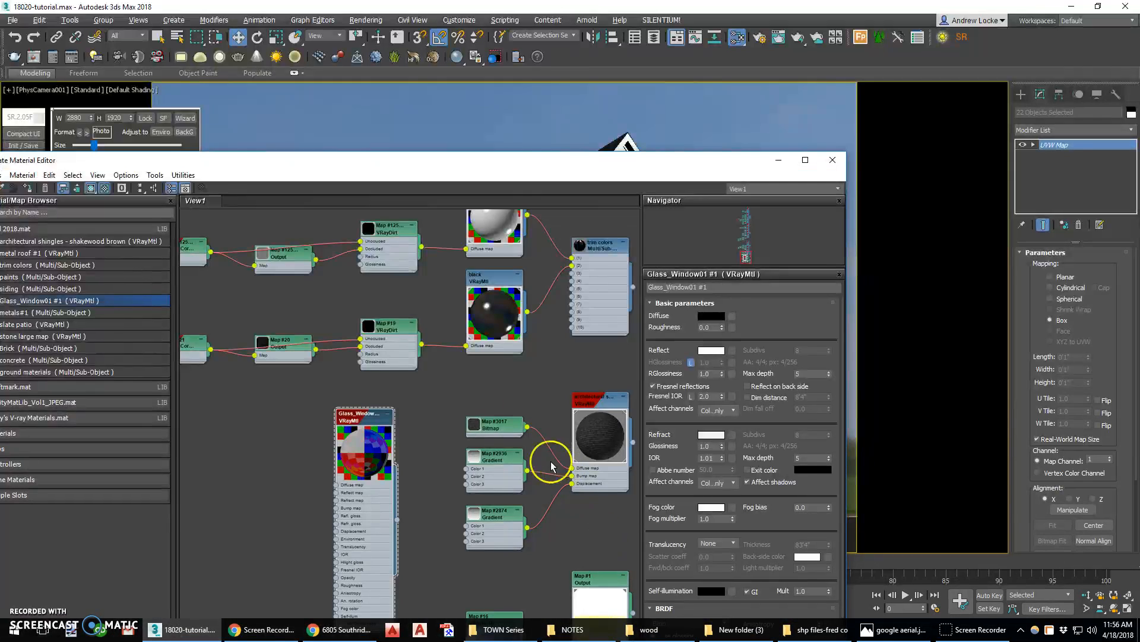
pyautogui.click(28, 188)
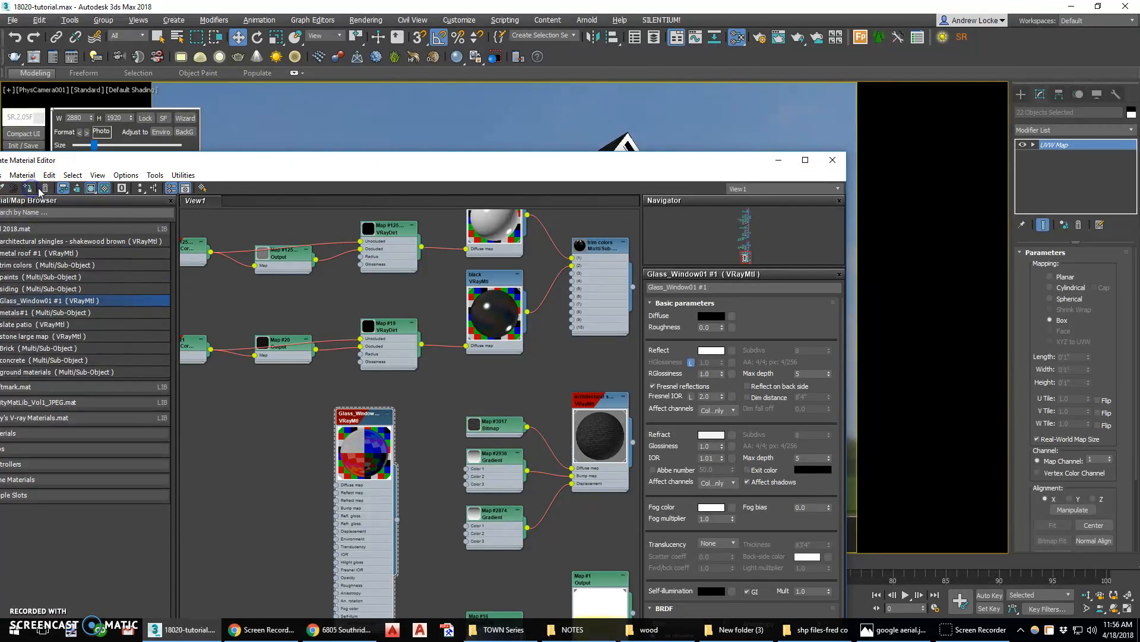
pyautogui.click(832, 160)
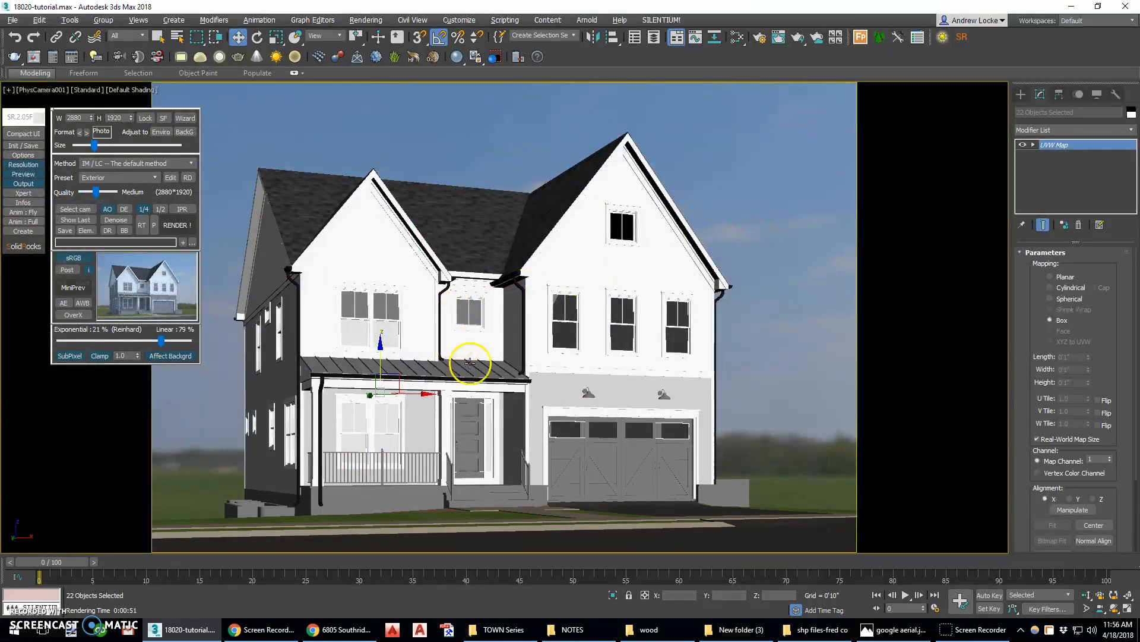
# Select the porch's standing-seam metal roof in a maximized, zoomed-in perspective viewport
pyautogui.click(590, 396)
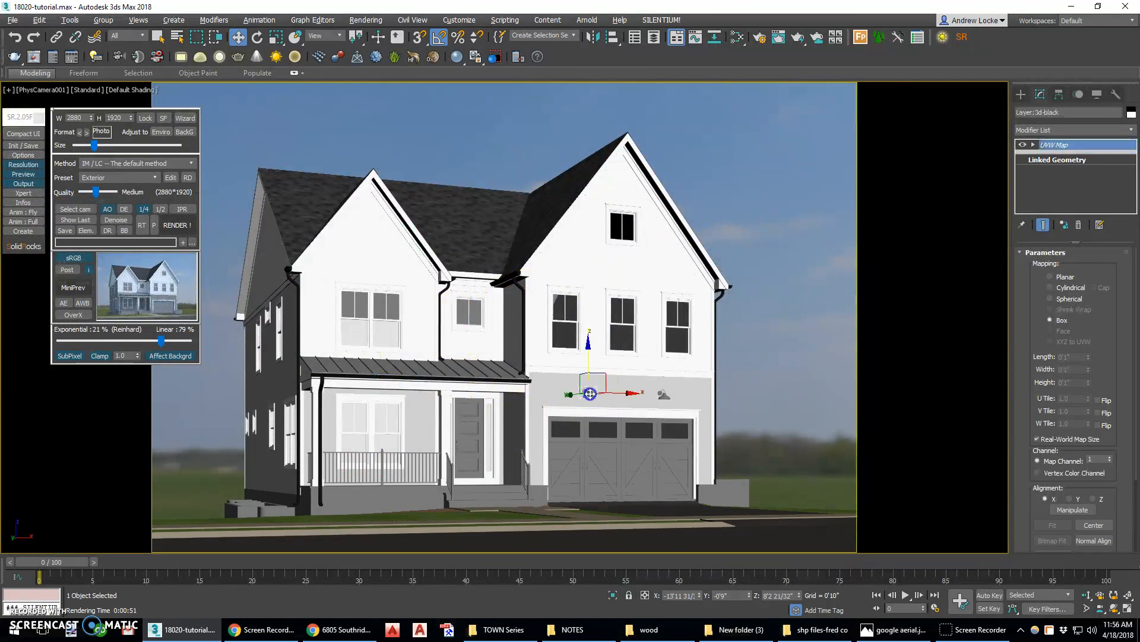
pyautogui.hotkey('alt', 'w')
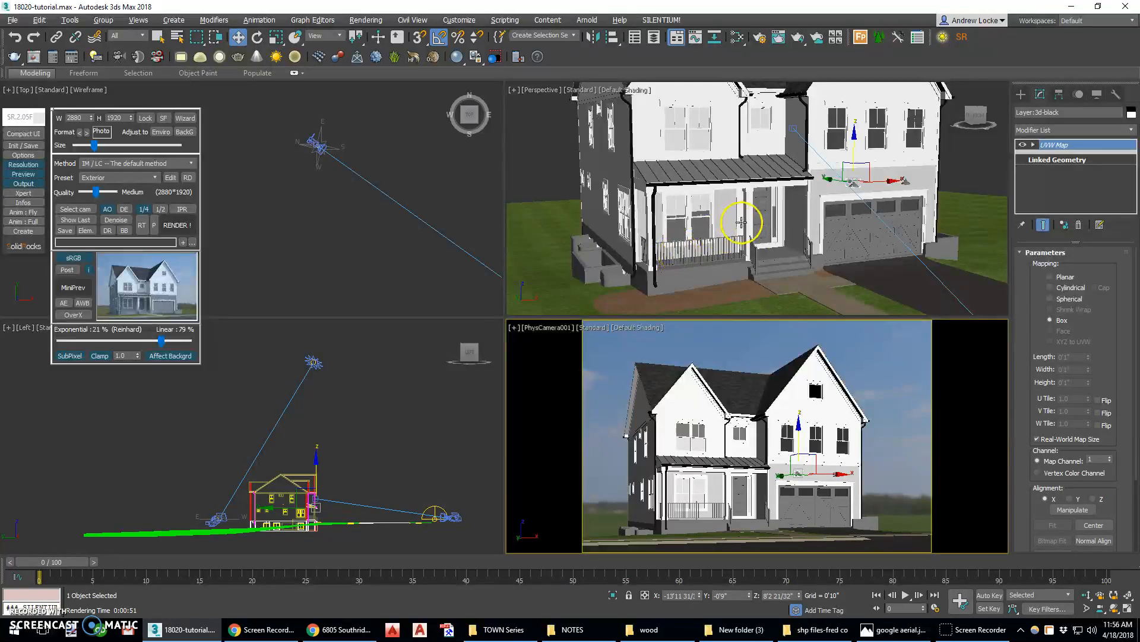
pyautogui.rightClick(831, 247)
pyautogui.hotkey('alt', 'w')
pyautogui.scroll(3, 797, 338)
pyautogui.scroll(4, 796, 338)
pyautogui.scroll(-2, 772, 301)
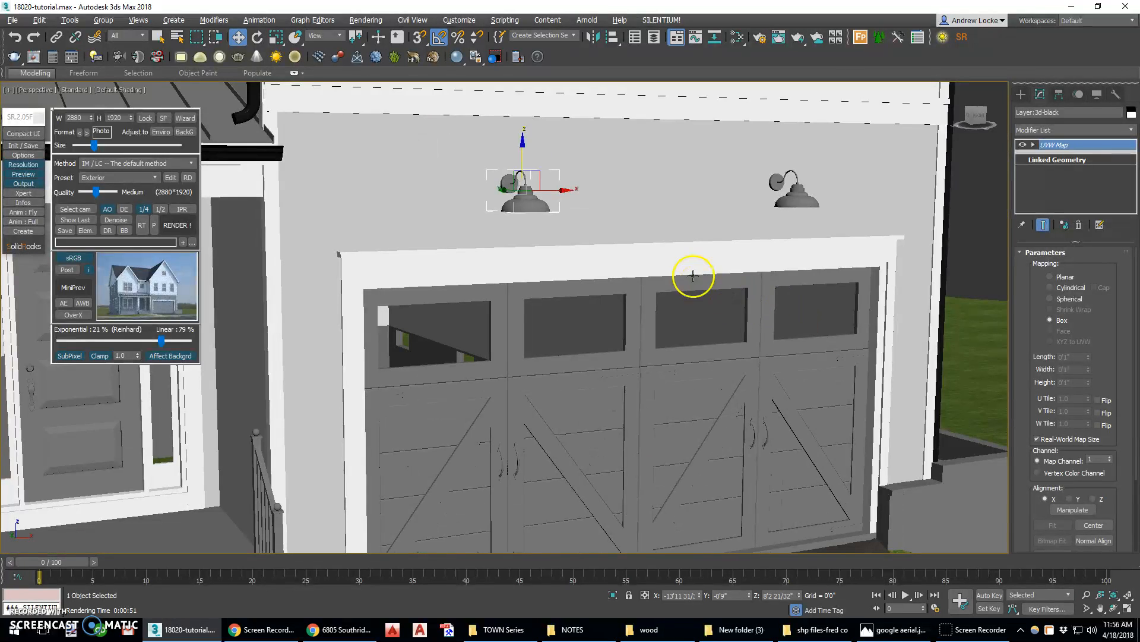
pyautogui.keyDown('alt'); pyautogui.moveTo(629, 232); pyautogui.dragTo(629, 241, button='middle'); pyautogui.keyUp('alt')
pyautogui.moveTo(457, 217); pyautogui.dragTo(585, 249, button='middle')
pyautogui.click(544, 221)
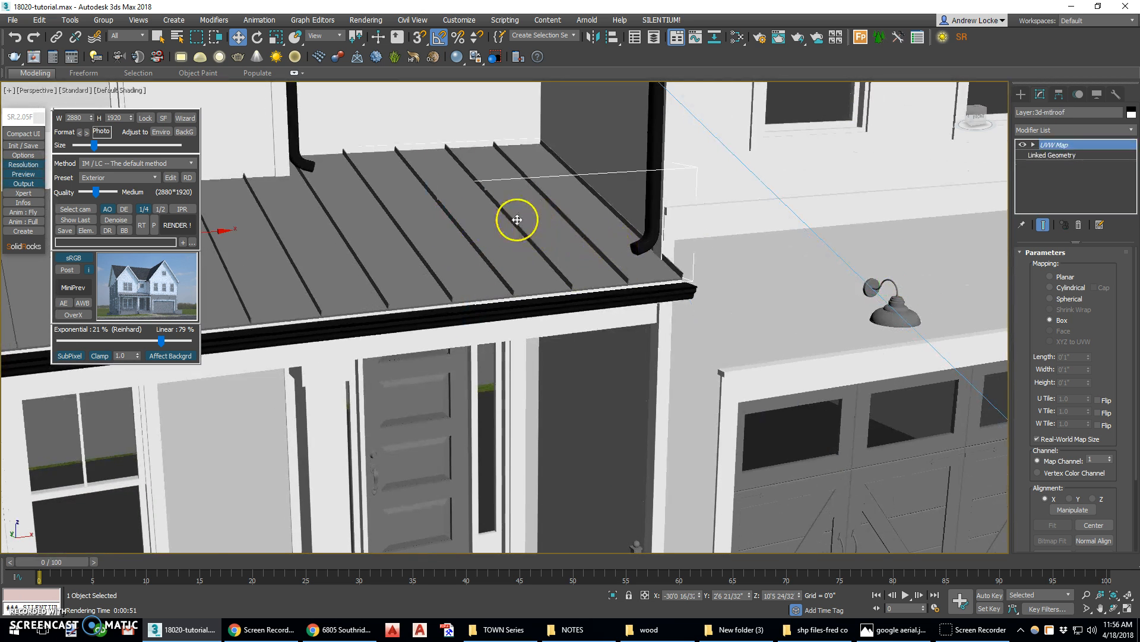
# Load the metal roof #1 material into the editor view and set its Color Correction map color to red
pyautogui.press('m')
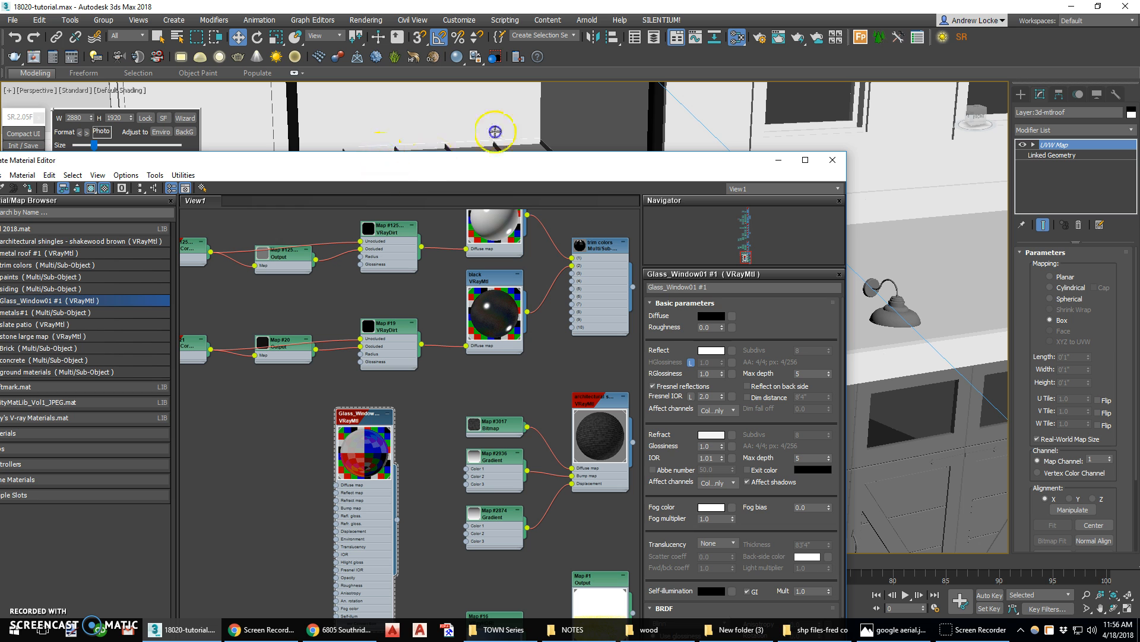
pyautogui.moveTo(618, 162); pyautogui.dragTo(804, 57)
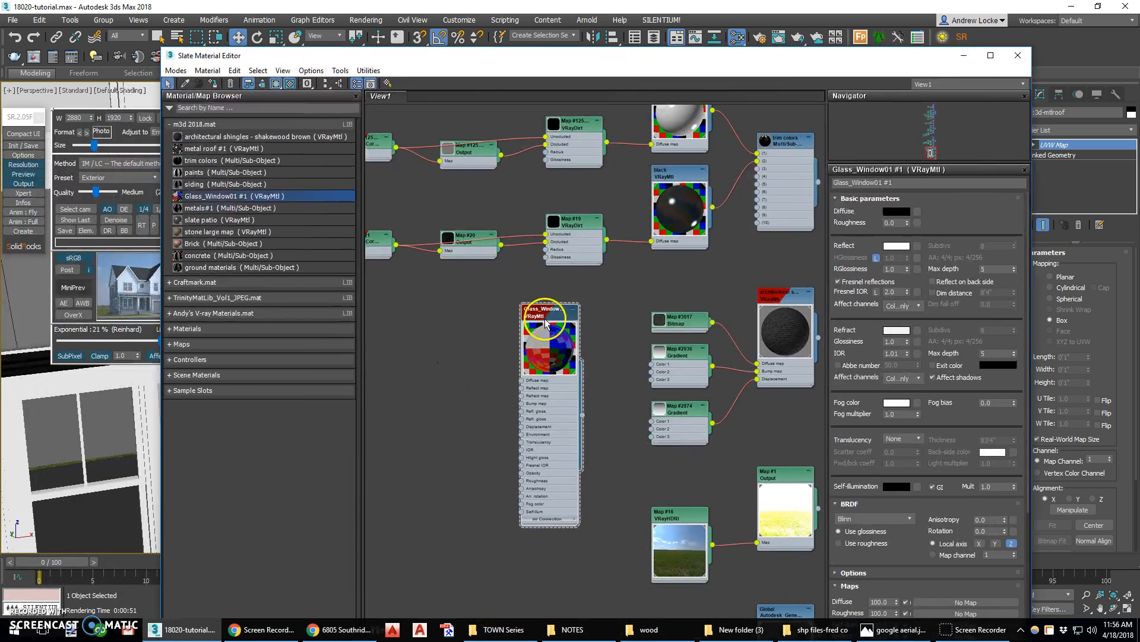
pyautogui.click(263, 84)
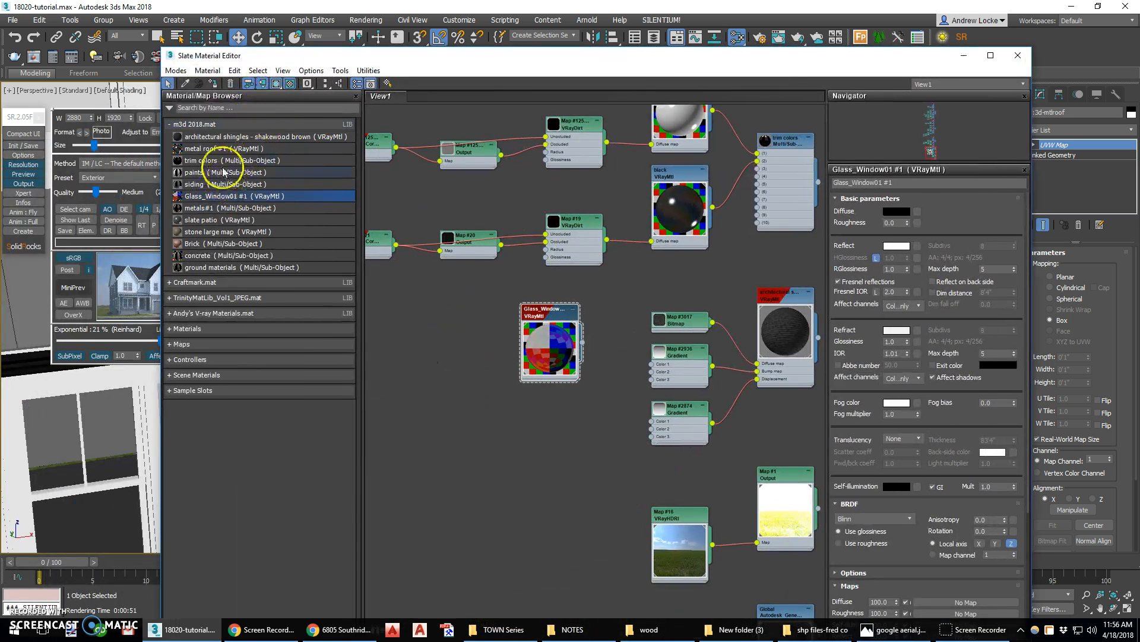
pyautogui.moveTo(199, 153); pyautogui.dragTo(497, 374)
pyautogui.doubleClick(540, 467)
pyautogui.moveTo(592, 417); pyautogui.dragTo(571, 223, button='middle')
pyautogui.doubleClick(440, 286)
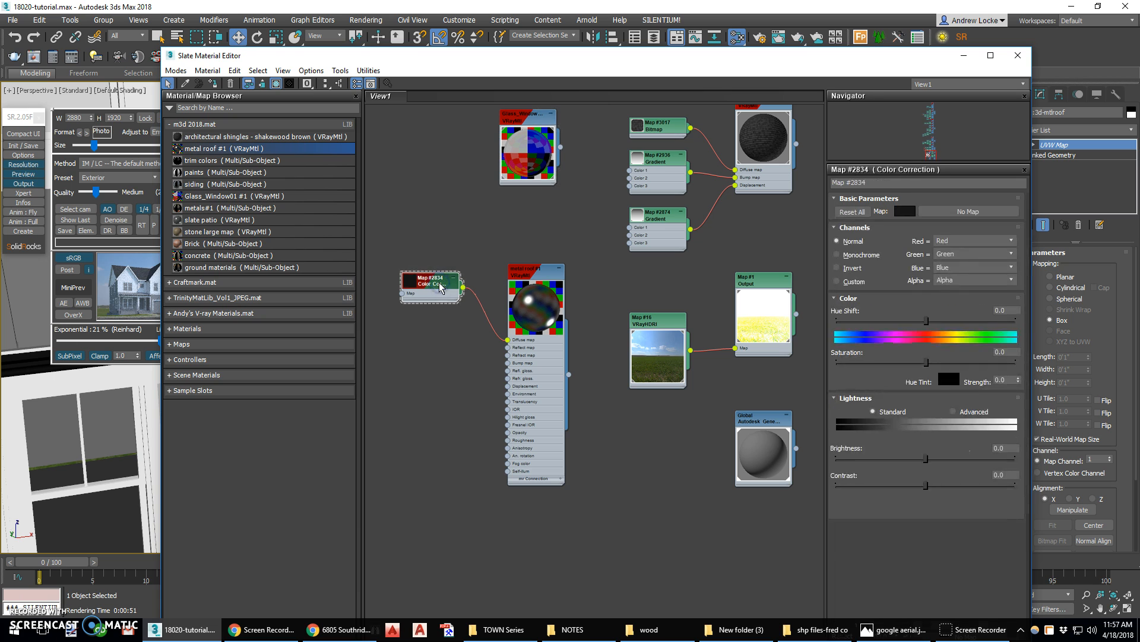
pyautogui.click(905, 211)
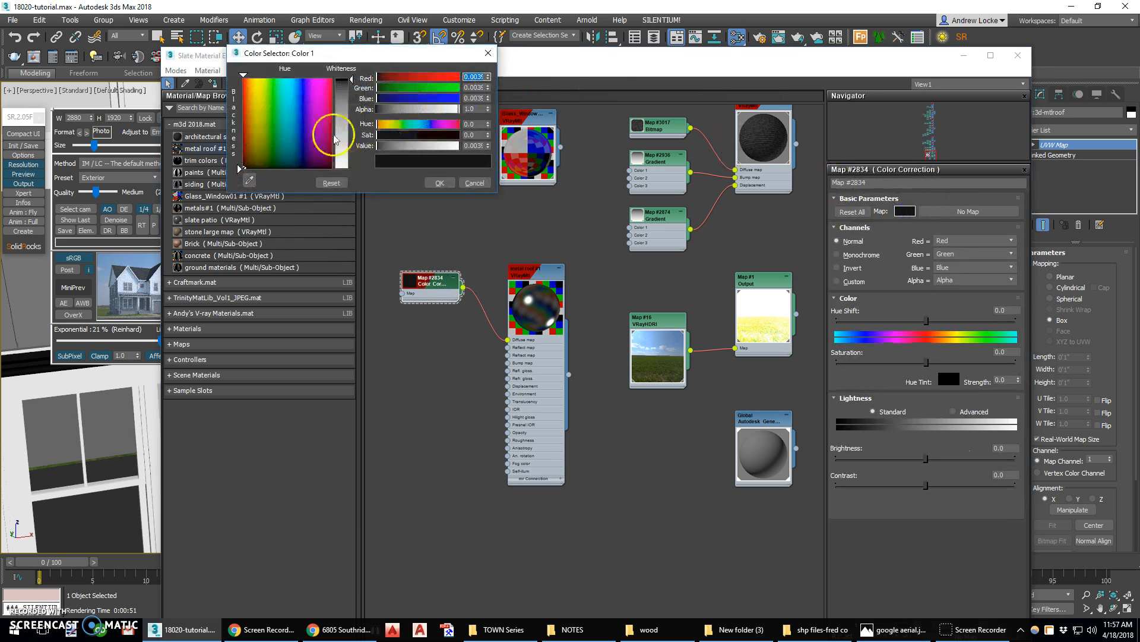
pyautogui.moveTo(249, 136); pyautogui.dragTo(244, 136)
pyautogui.click(440, 183)
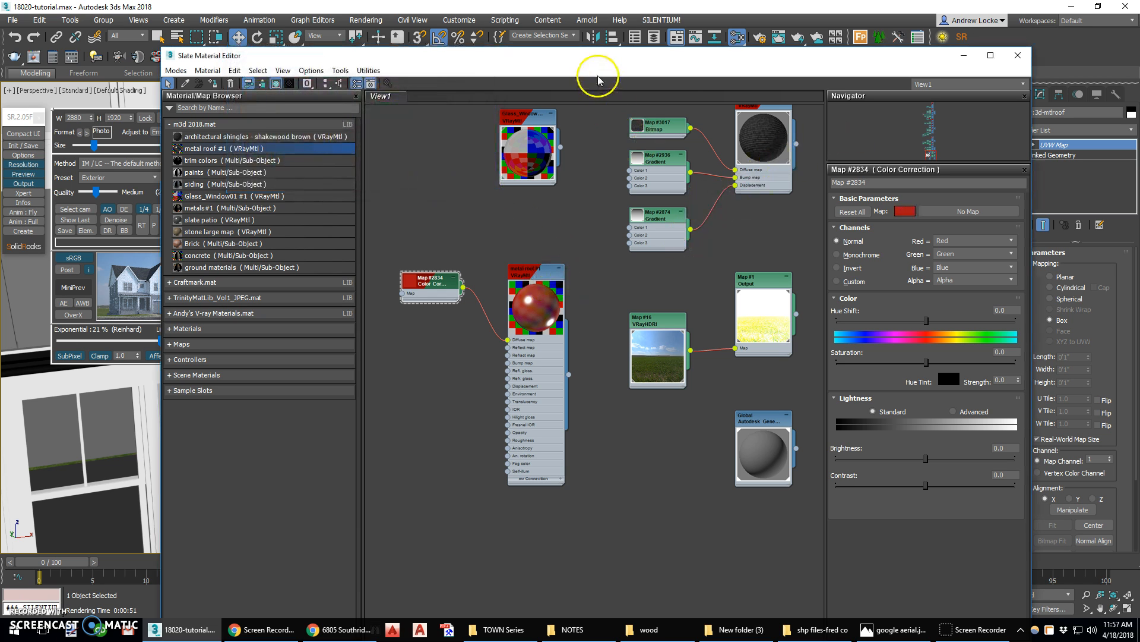
# Review the material node layout, close the editor, and inspect the porch roof and garage area in the viewport
pyautogui.moveTo(546, 72); pyautogui.dragTo(860, 155)
pyautogui.moveTo(932, 467); pyautogui.dragTo(390, 277)
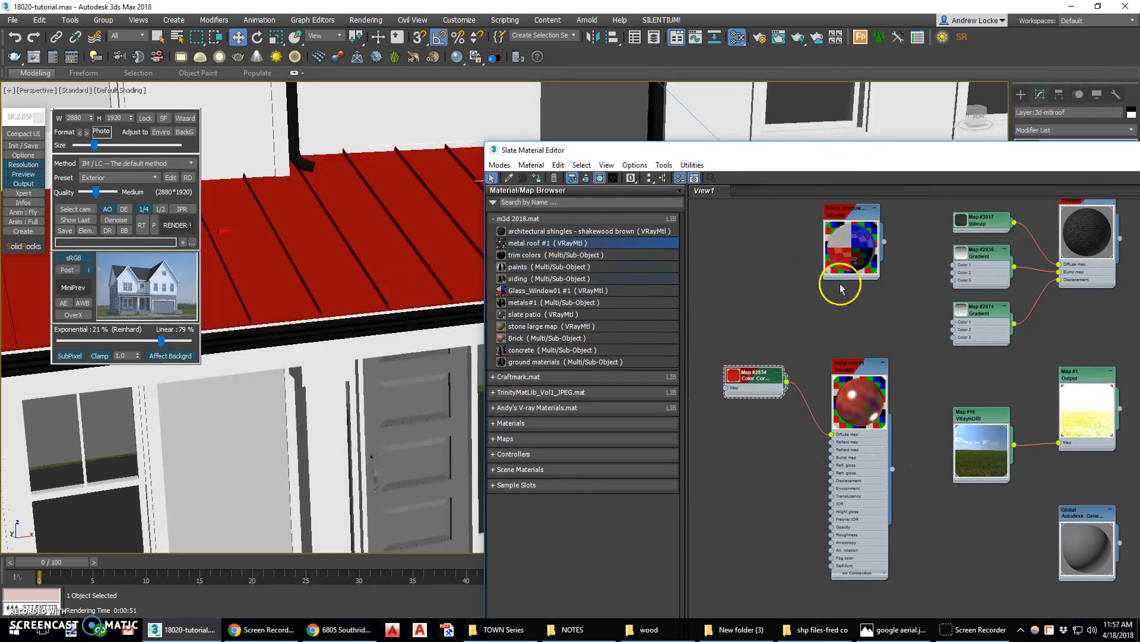
pyautogui.moveTo(957, 148); pyautogui.dragTo(606, 68)
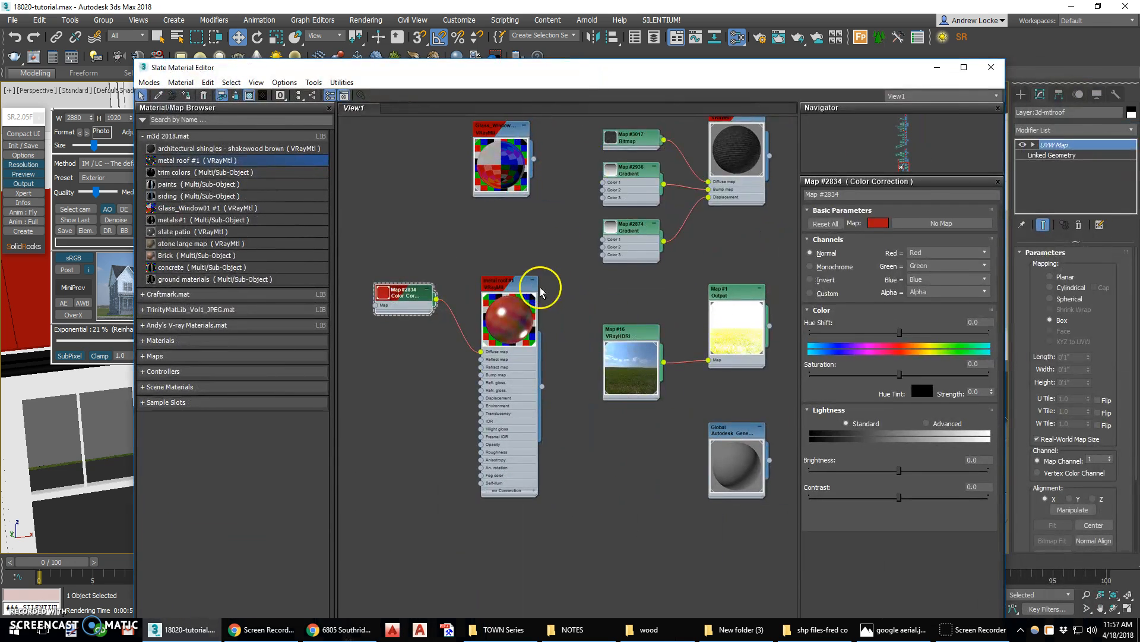
pyautogui.click(508, 291)
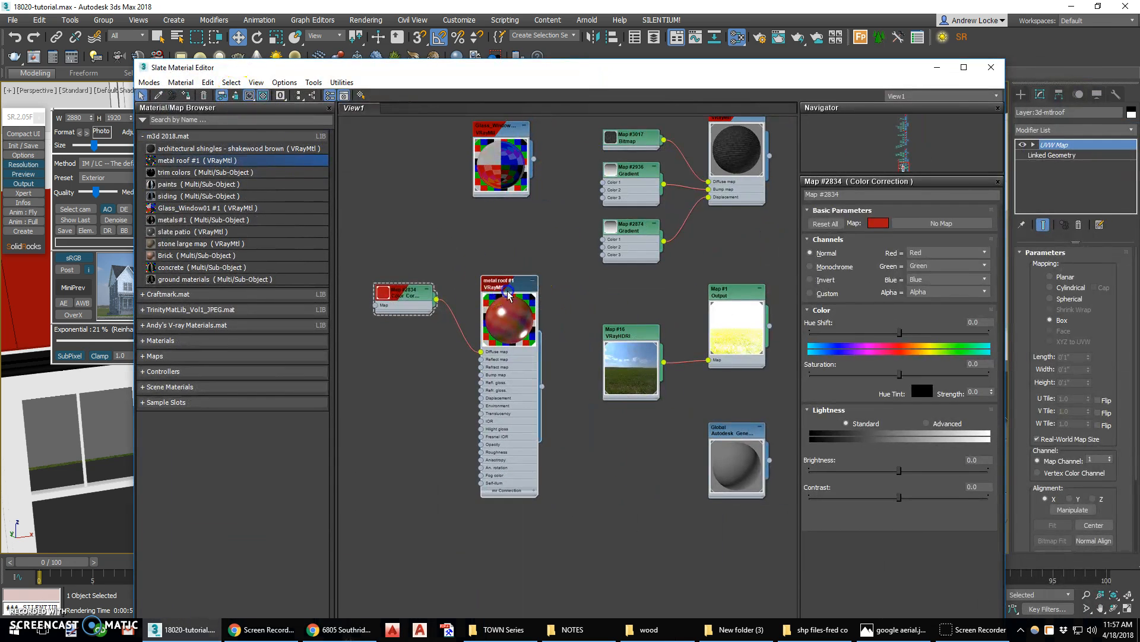
pyautogui.click(300, 96)
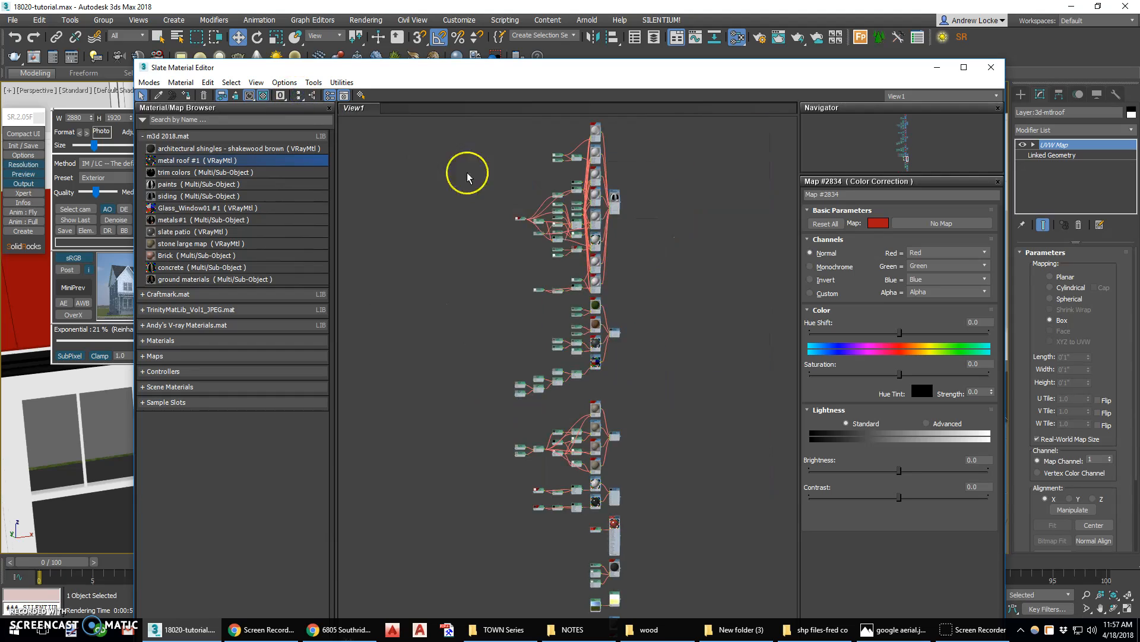
pyautogui.moveTo(680, 127); pyautogui.dragTo(453, 594)
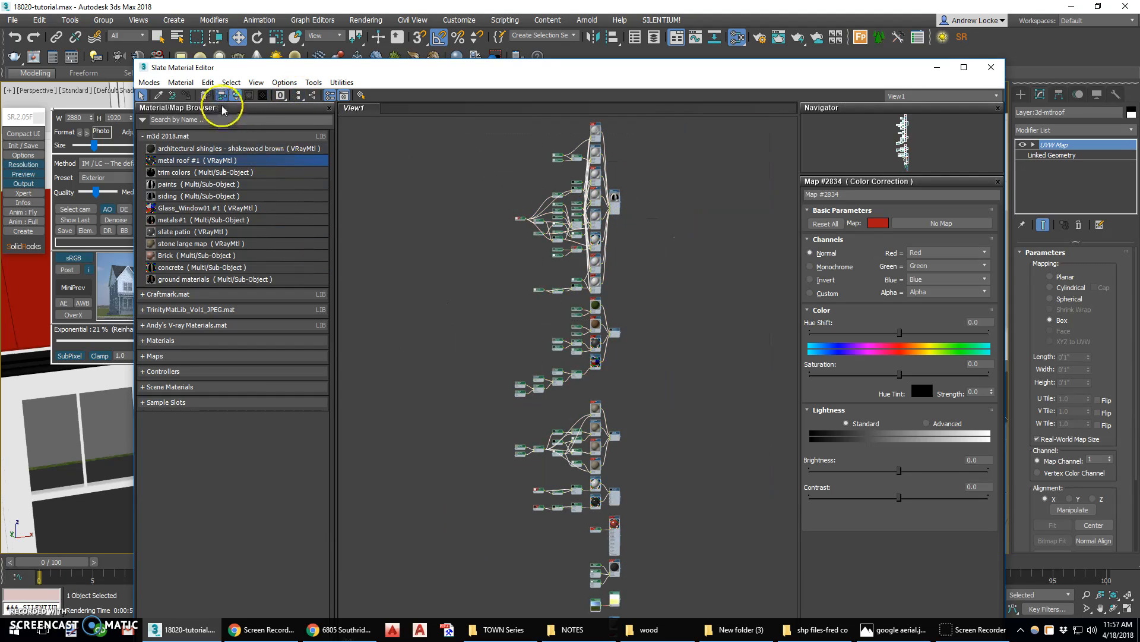
pyautogui.click(235, 96)
pyautogui.click(300, 97)
pyautogui.scroll(4, 646, 540)
pyautogui.moveTo(646, 541); pyautogui.dragTo(685, 358, button='middle')
pyautogui.scroll(2, 621, 418)
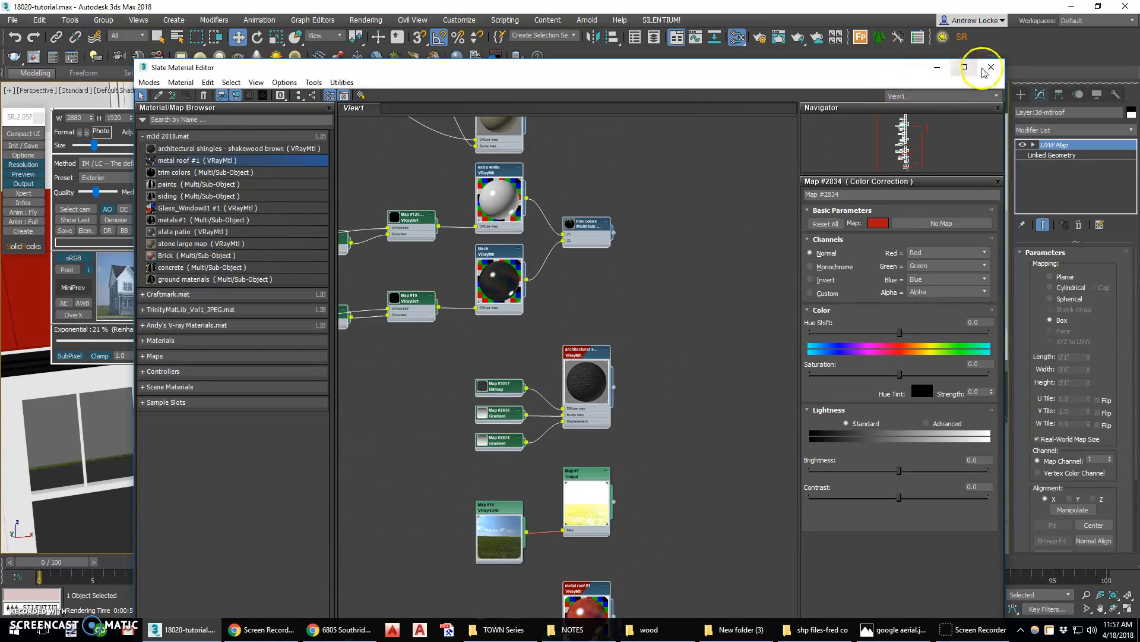
pyautogui.click(984, 72)
pyautogui.scroll(3, 415, 288)
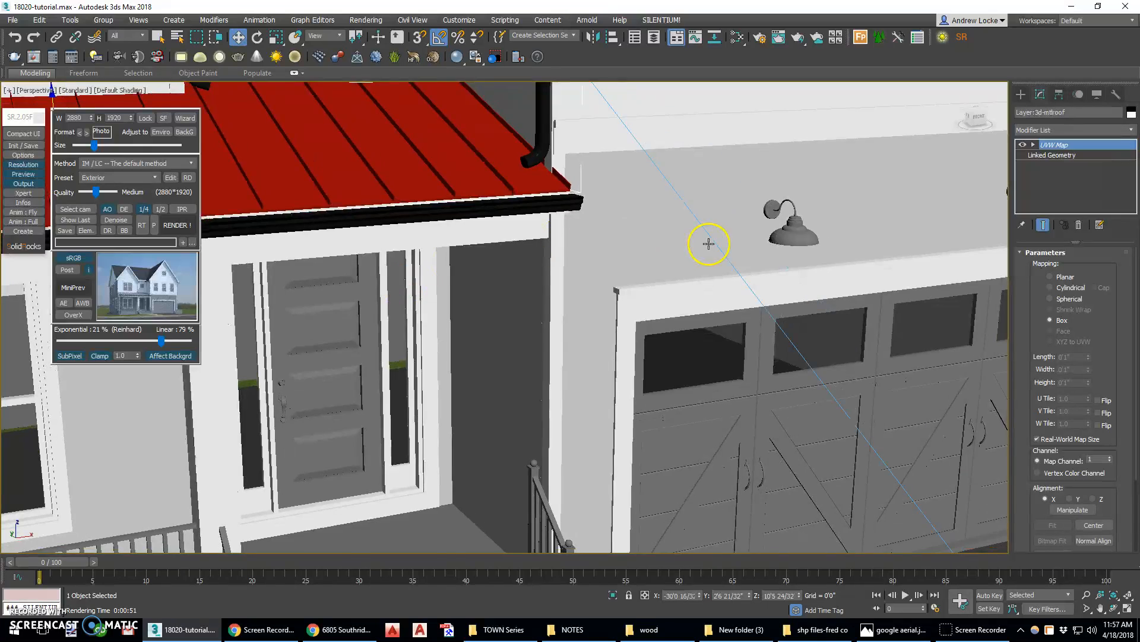
pyautogui.moveTo(709, 243); pyautogui.dragTo(588, 221, button='middle')
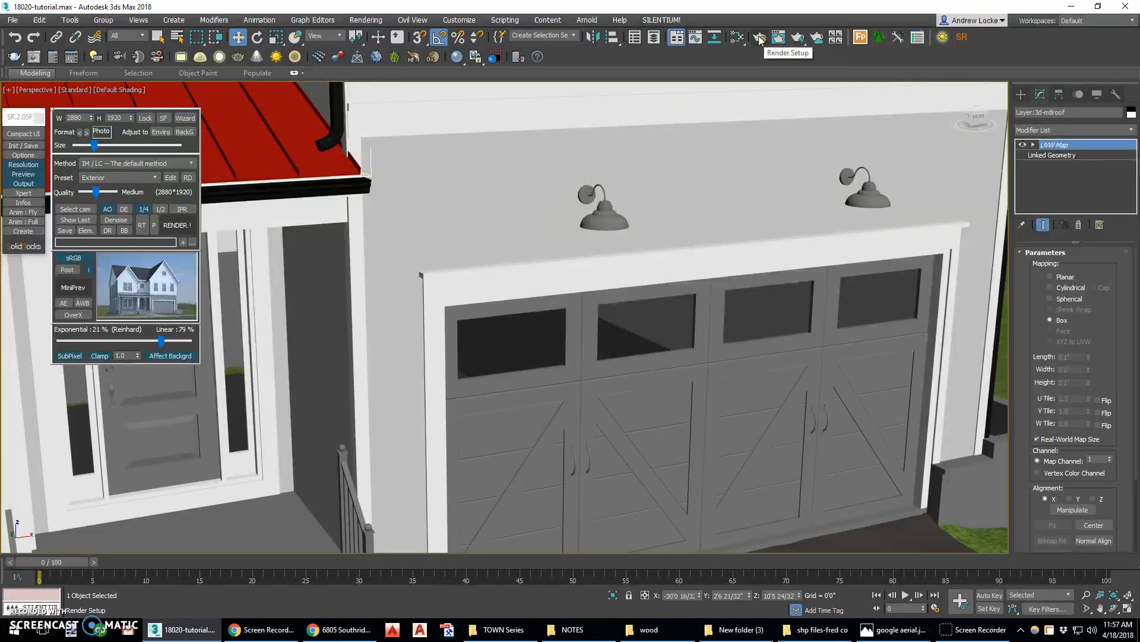
# Open the Slate Material Editor and bring the metals#1 multi/sub-object material into the view
pyautogui.click(737, 37)
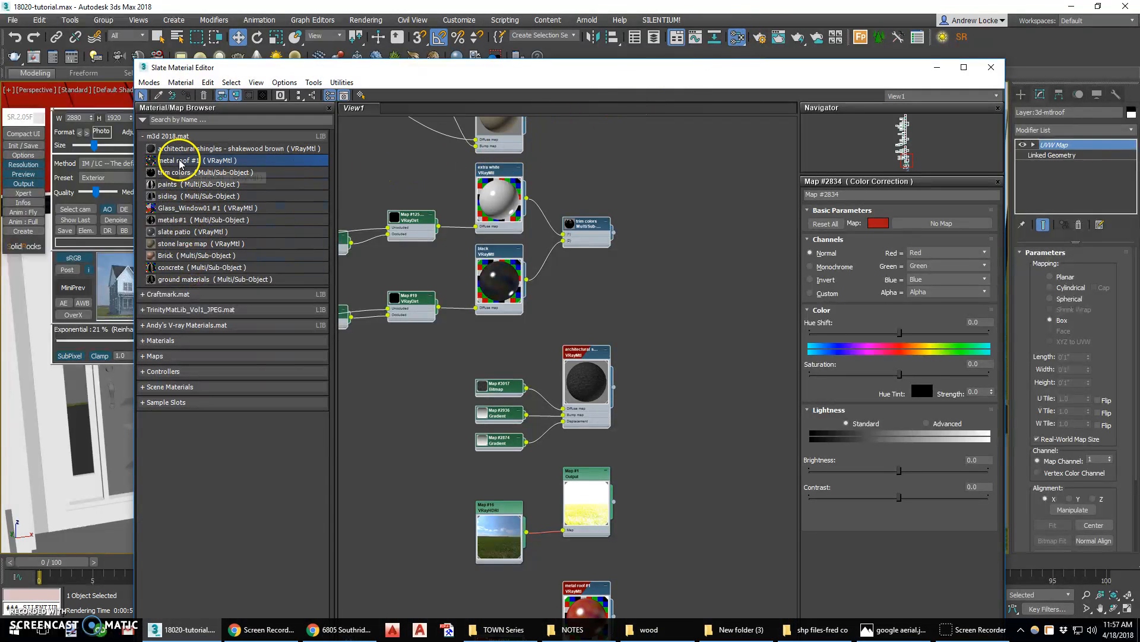
pyautogui.click(172, 220)
pyautogui.moveTo(401, 349); pyautogui.dragTo(579, 263, button='middle')
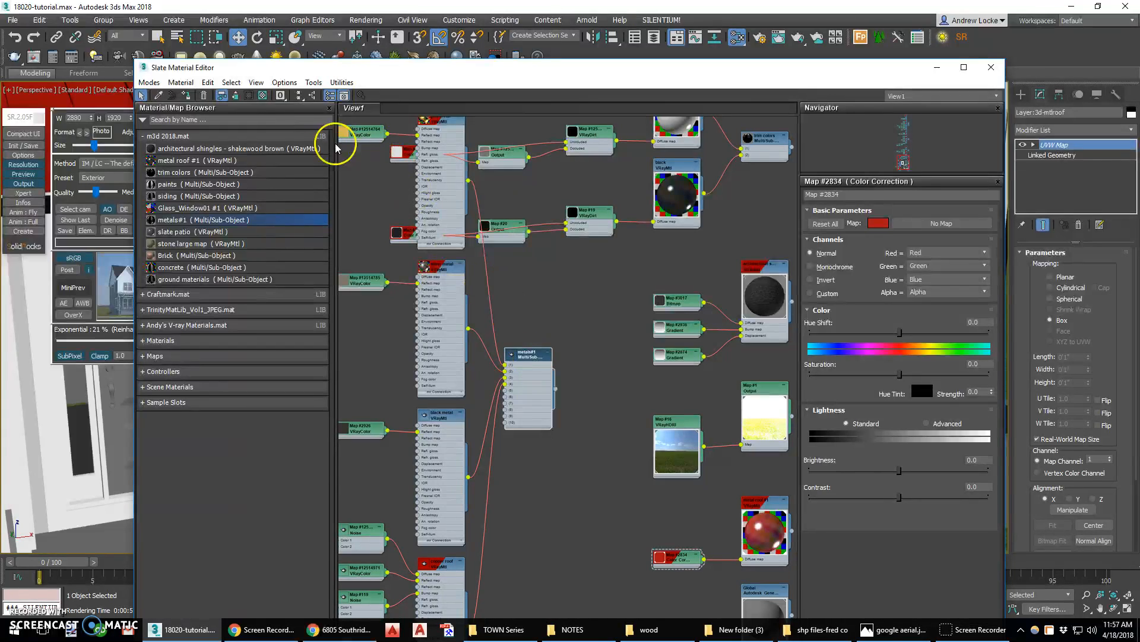
# Hide unused slots and enlarge the material previews in the metals#1 node tree
pyautogui.click(231, 83)
pyautogui.click(243, 153)
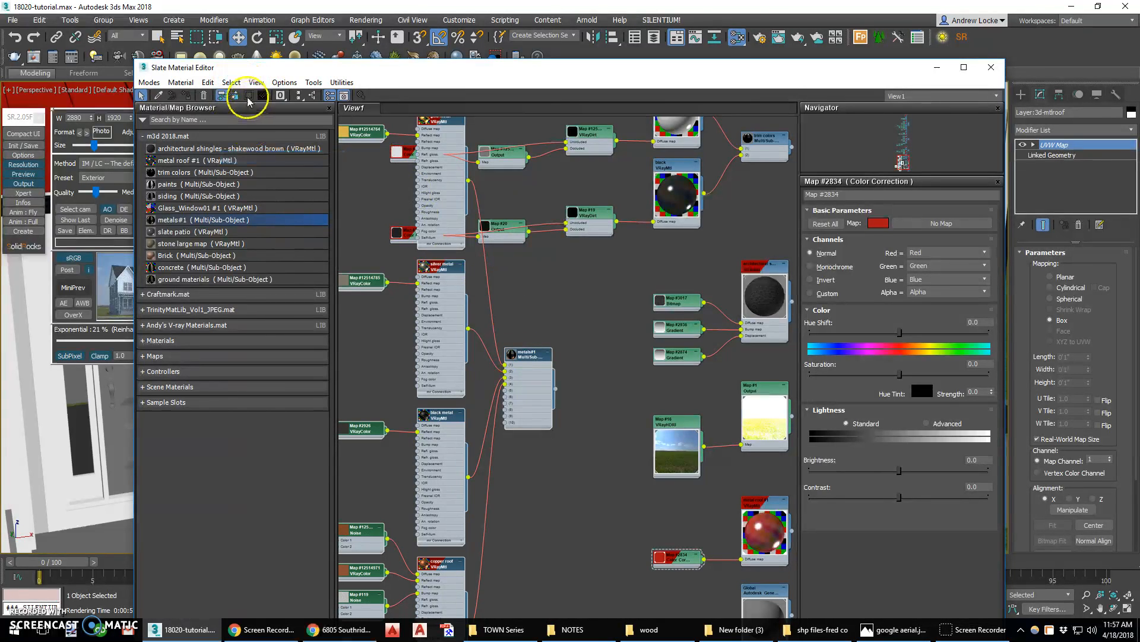
pyautogui.click(235, 96)
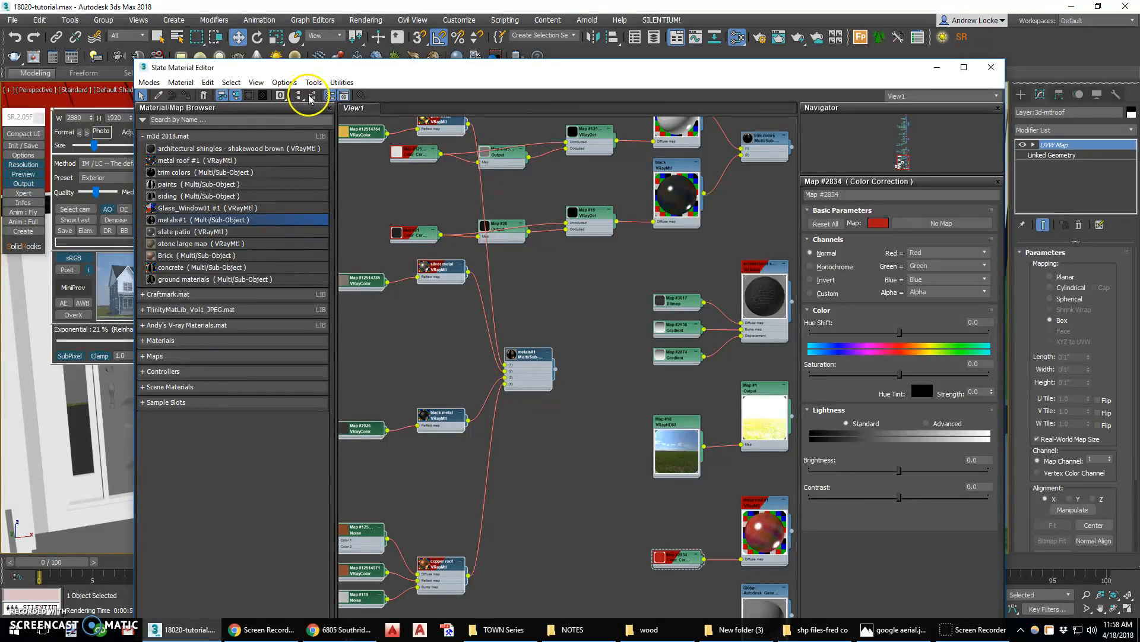
pyautogui.click(312, 96)
pyautogui.click(523, 408)
pyautogui.scroll(4, 523, 409)
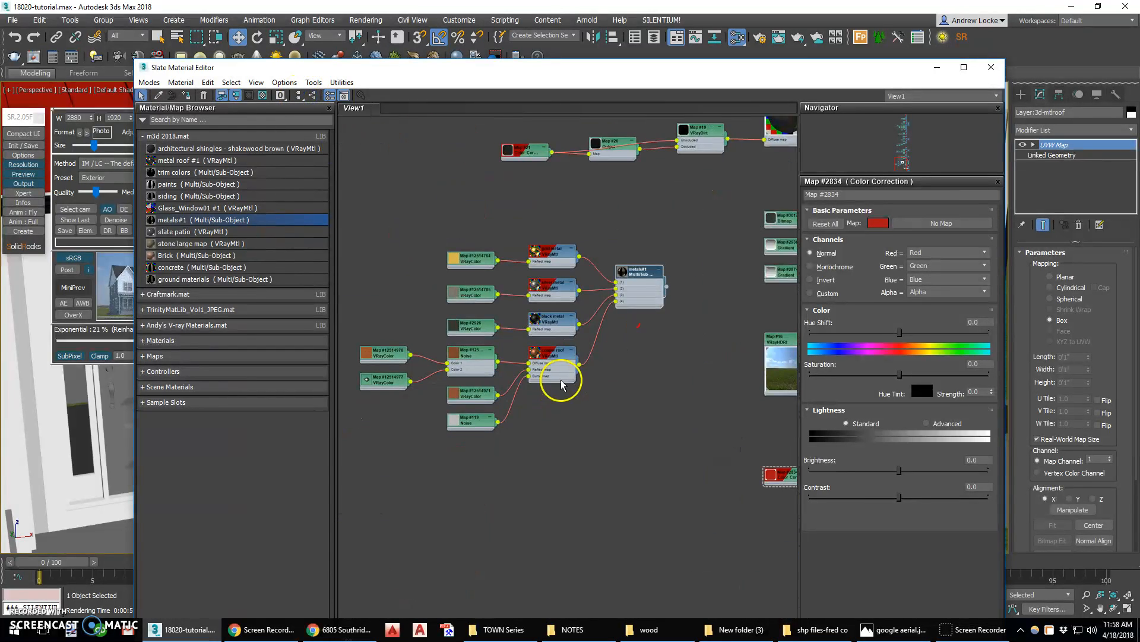
pyautogui.doubleClick(526, 333)
pyautogui.doubleClick(527, 297)
pyautogui.doubleClick(534, 247)
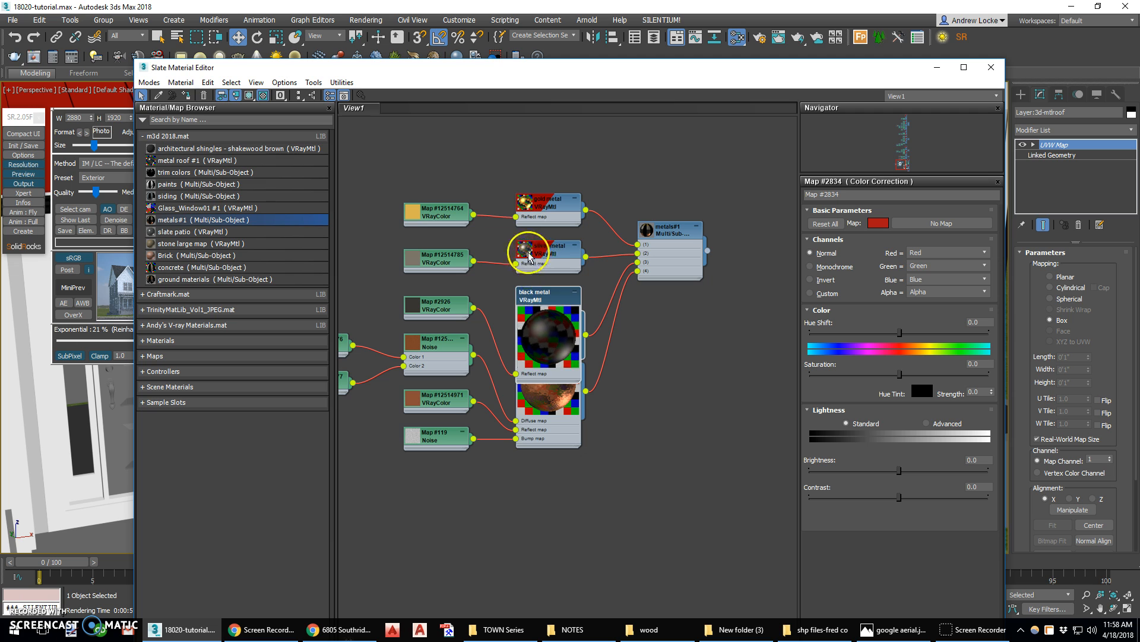
pyautogui.doubleClick(538, 200)
pyautogui.click(682, 231)
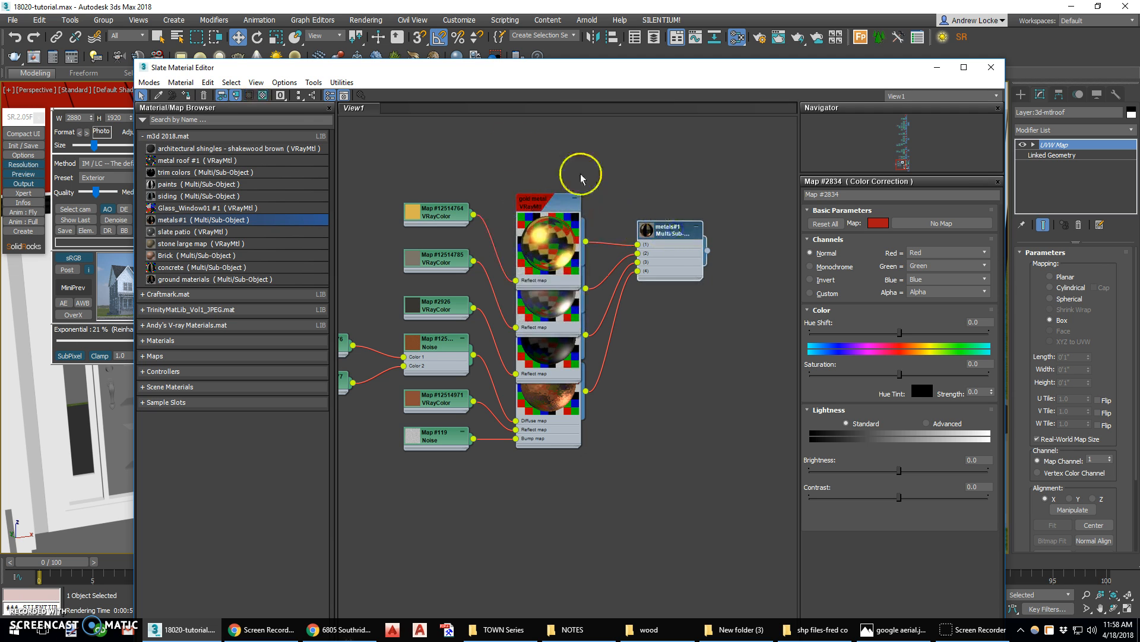
pyautogui.click(316, 95)
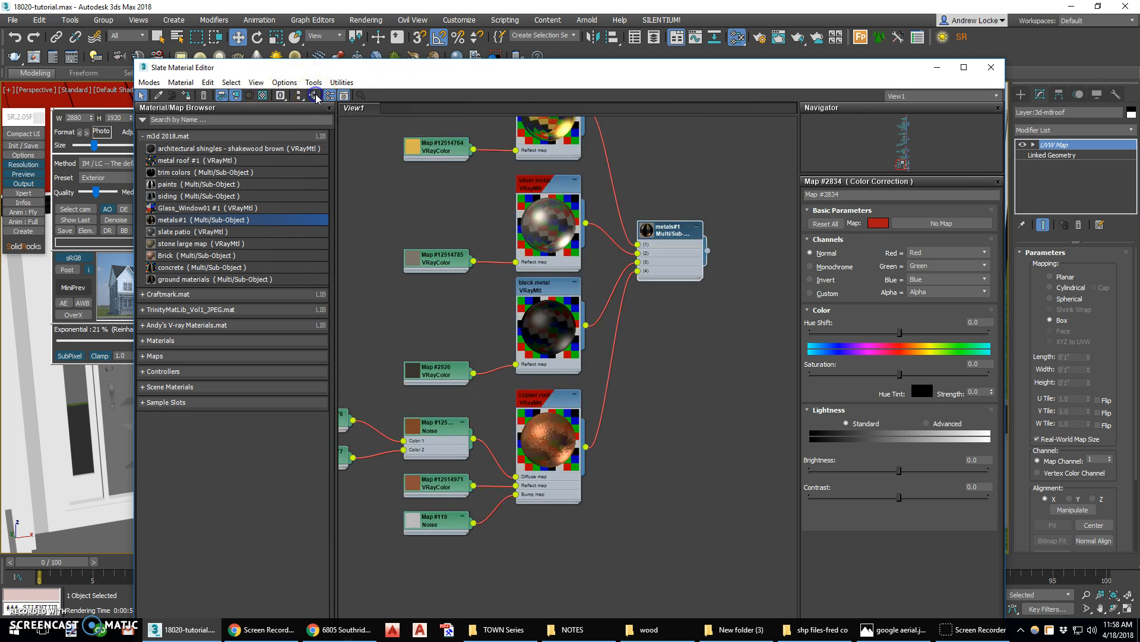
# Move the editor aside and assign the silver metal material to the front door's handle
pyautogui.moveTo(585, 238); pyautogui.dragTo(526, 304, button='middle')
pyautogui.moveTo(493, 357); pyautogui.dragTo(494, 329)
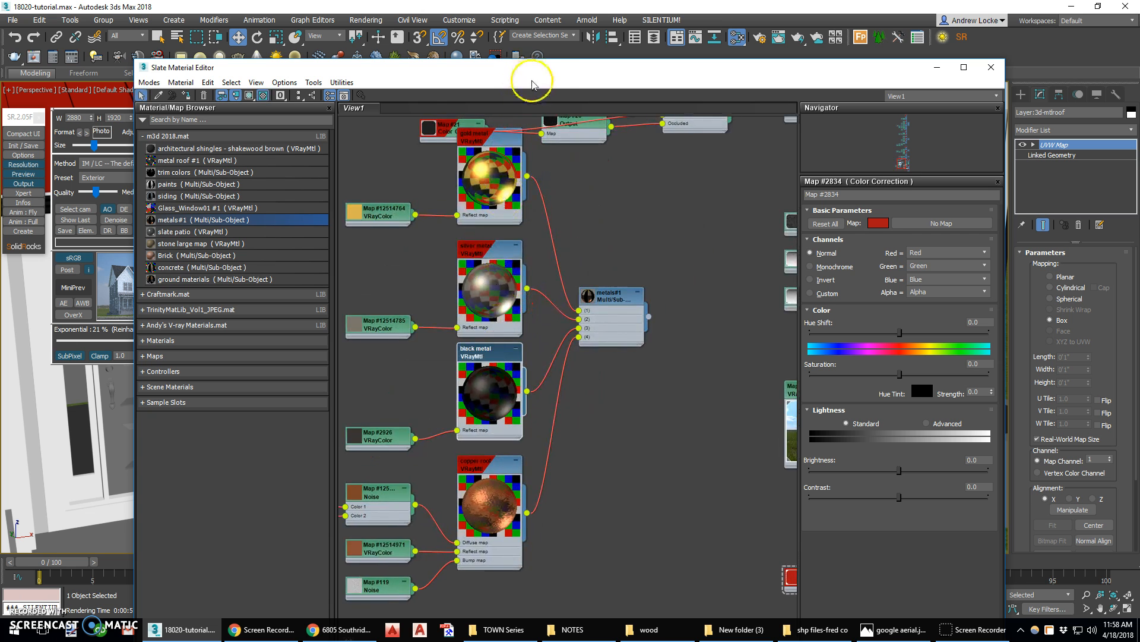
pyautogui.moveTo(435, 72); pyautogui.dragTo(543, 275)
pyautogui.moveTo(636, 594); pyautogui.dragTo(609, 226)
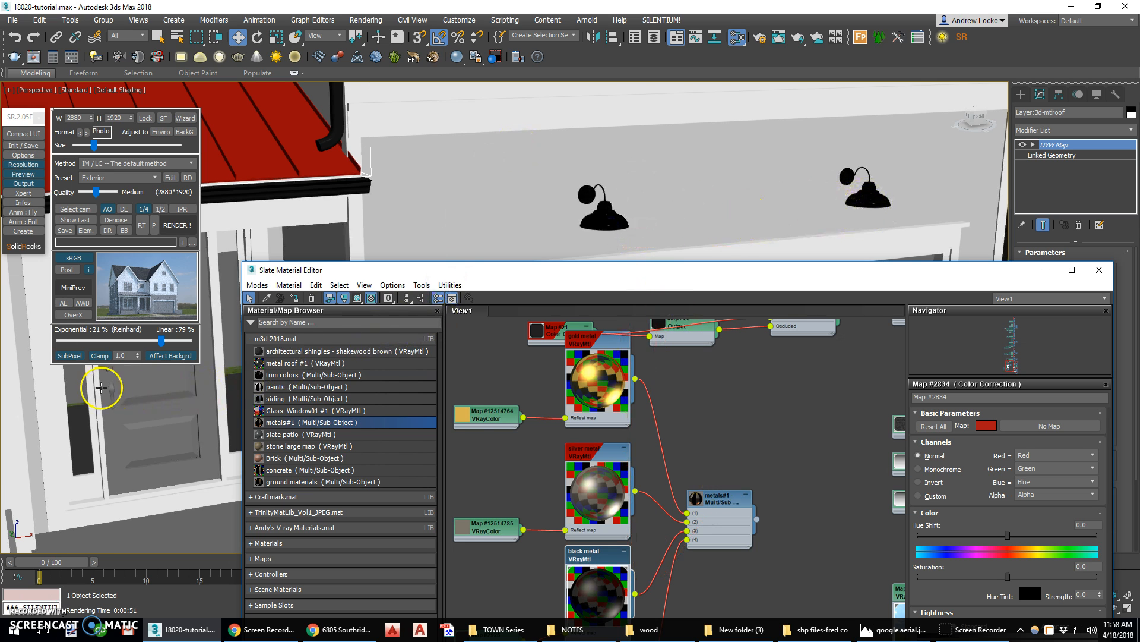
pyautogui.moveTo(635, 496); pyautogui.dragTo(110, 390)
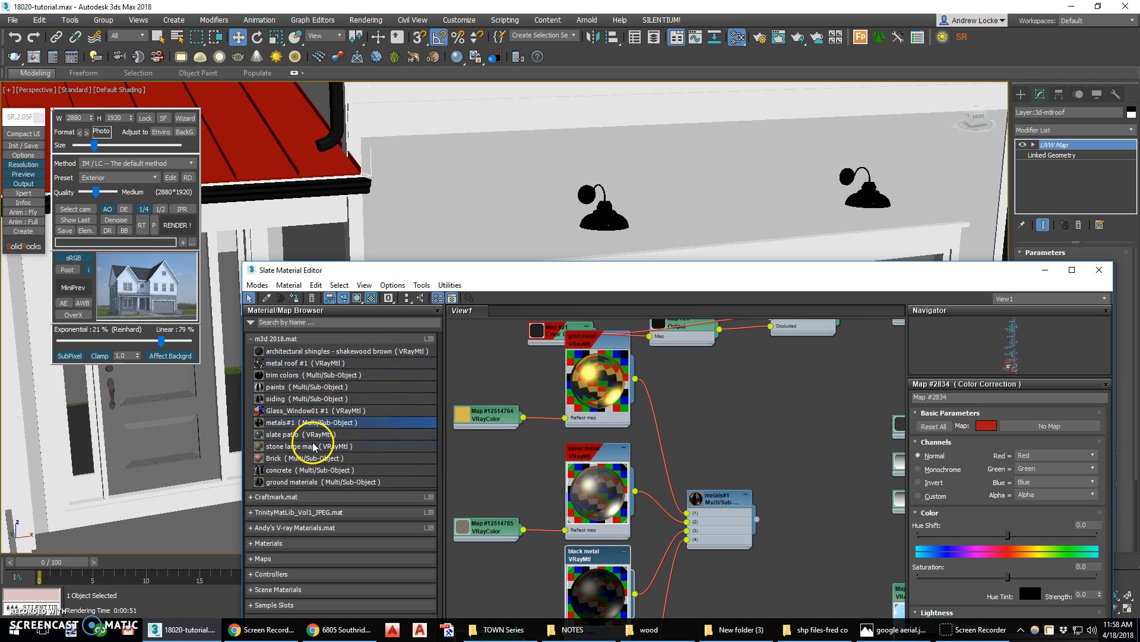
# Rearrange the trim colors material nodes in the editor view
pyautogui.moveTo(601, 271); pyautogui.dragTo(605, 102)
pyautogui.scroll(-4, 672, 369)
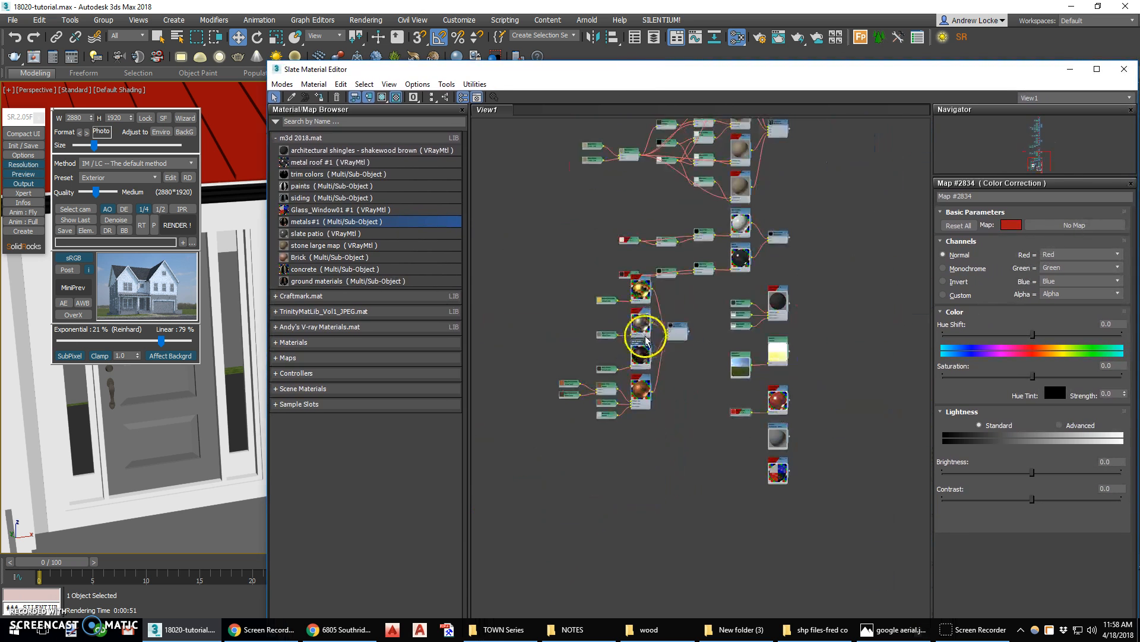
pyautogui.scroll(3, 754, 381)
pyautogui.scroll(-3, 780, 407)
pyautogui.moveTo(723, 198); pyautogui.dragTo(728, 290, button='middle')
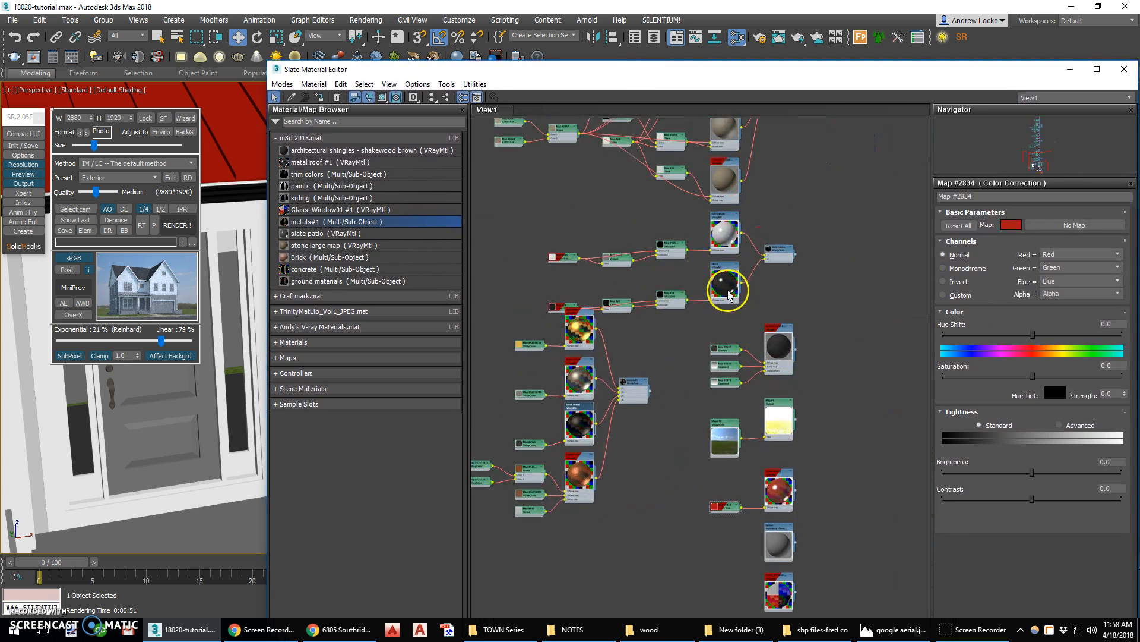
pyautogui.scroll(2, 728, 290)
pyautogui.moveTo(793, 242); pyautogui.dragTo(642, 216)
pyautogui.moveTo(628, 215); pyautogui.dragTo(825, 232, button='middle')
pyautogui.moveTo(823, 230); pyautogui.dragTo(682, 189)
pyautogui.moveTo(624, 215); pyautogui.dragTo(772, 244, button='middle')
pyautogui.moveTo(764, 294); pyautogui.dragTo(535, 259)
pyautogui.click(755, 242)
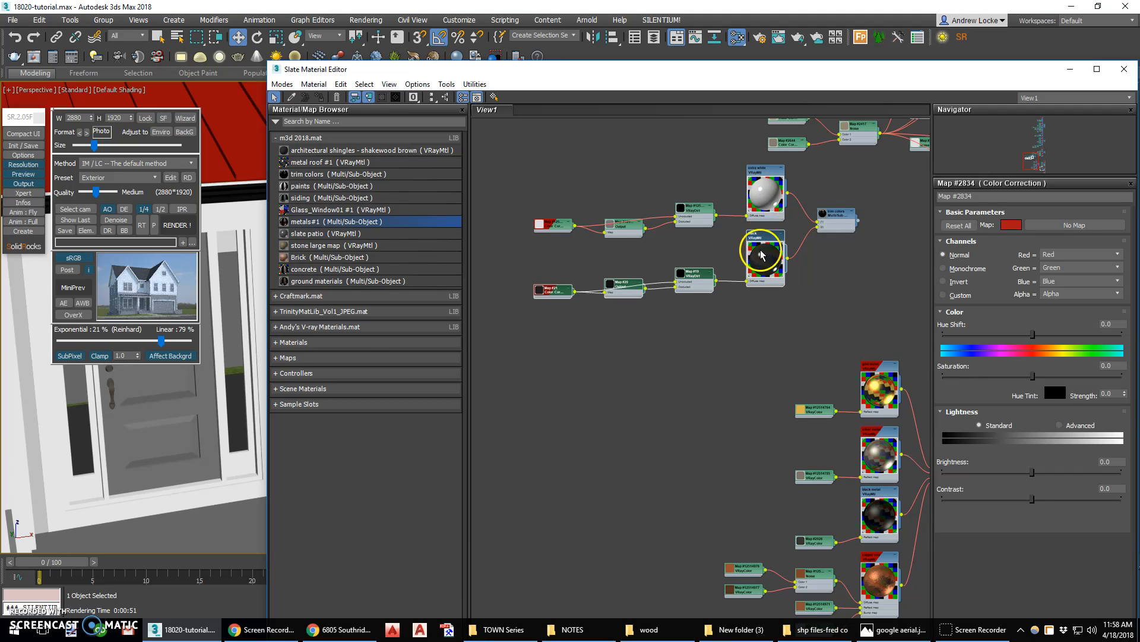
# Clone the black trim material together with its map nodes to create a new material
pyautogui.click(760, 309)
pyautogui.moveTo(546, 256); pyautogui.dragTo(659, 275)
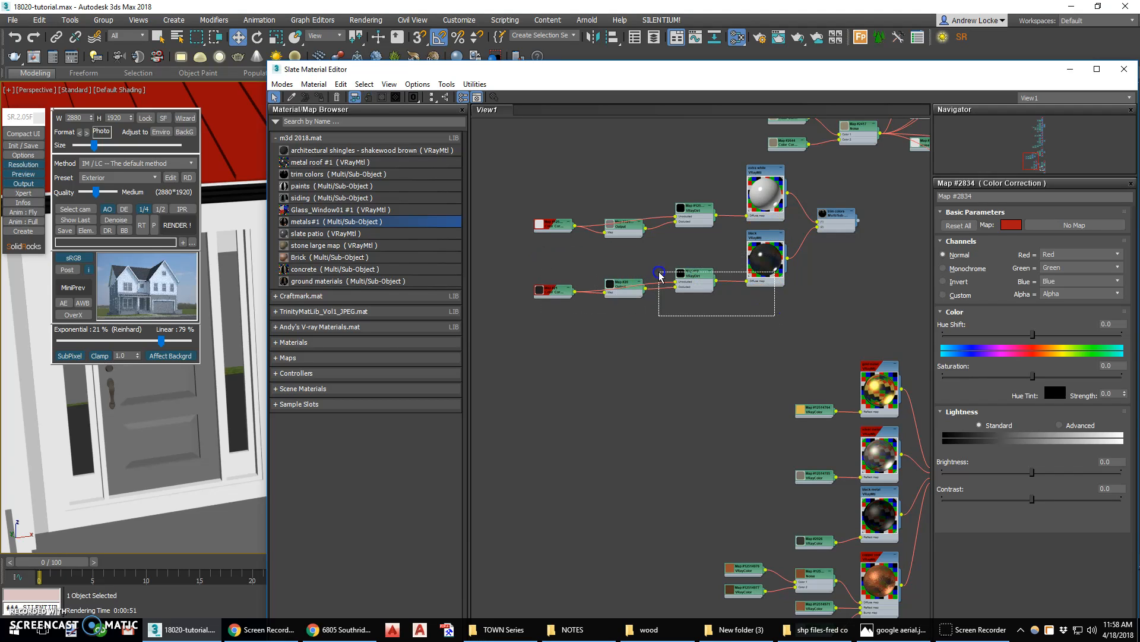
pyautogui.moveTo(539, 252); pyautogui.dragTo(539, 251)
pyautogui.click(705, 284)
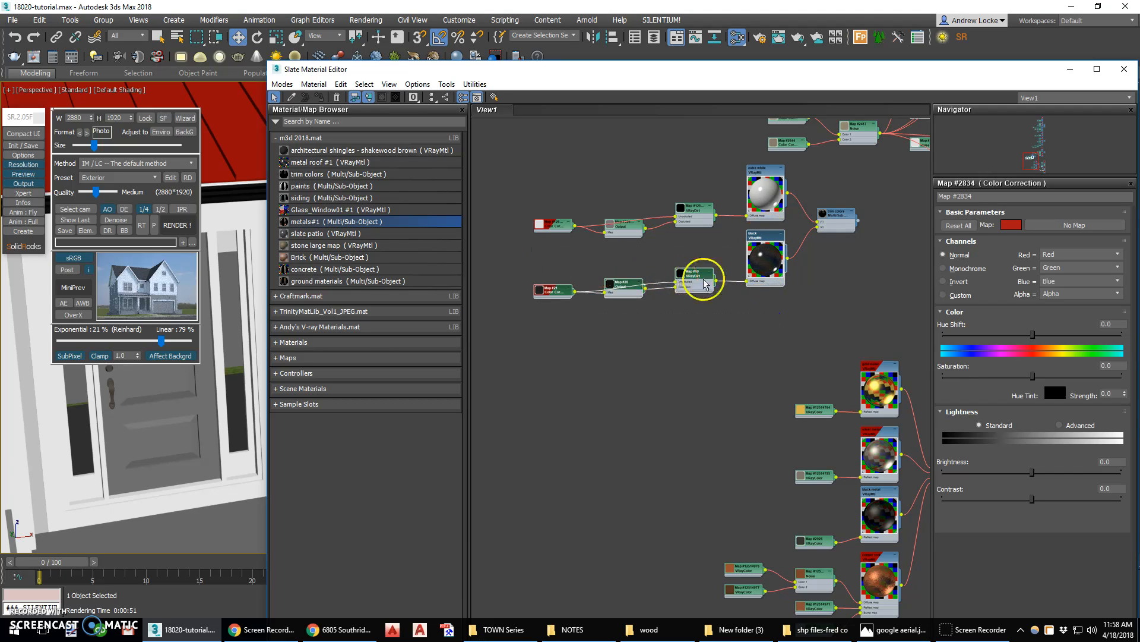
pyautogui.rightClick(765, 237)
pyautogui.click(752, 238)
pyautogui.moveTo(780, 309); pyautogui.dragTo(535, 267)
pyautogui.keyDown('shift'); pyautogui.moveTo(764, 239); pyautogui.dragTo(765, 314); pyautogui.keyUp('shift')
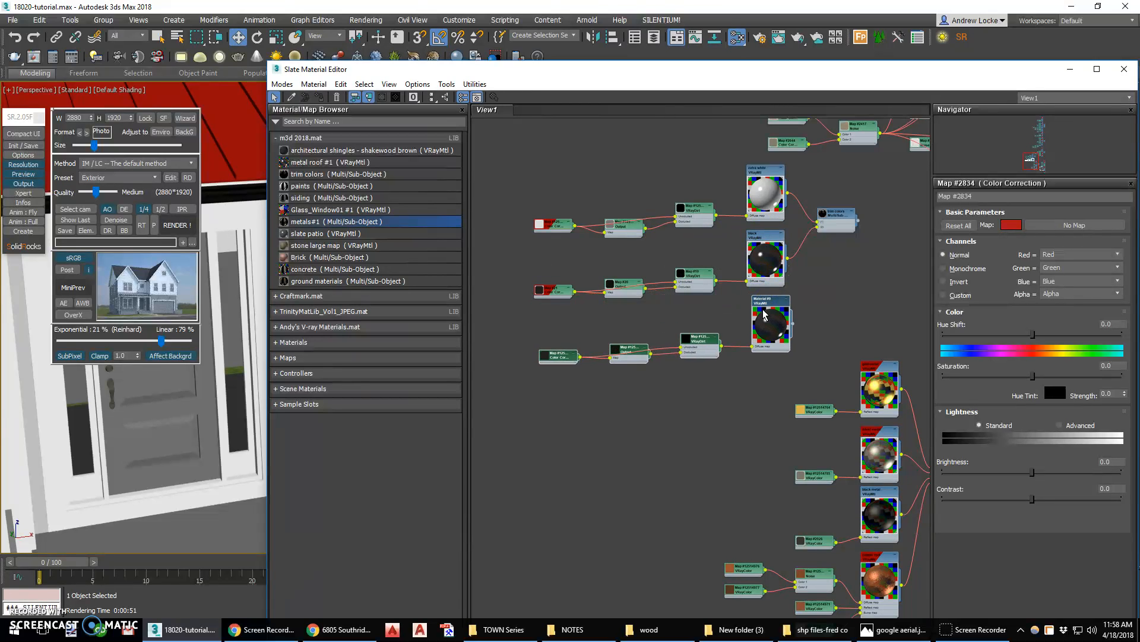
# Set the cloned Color Correction map's color to a dark blue
pyautogui.scroll(4, 765, 314)
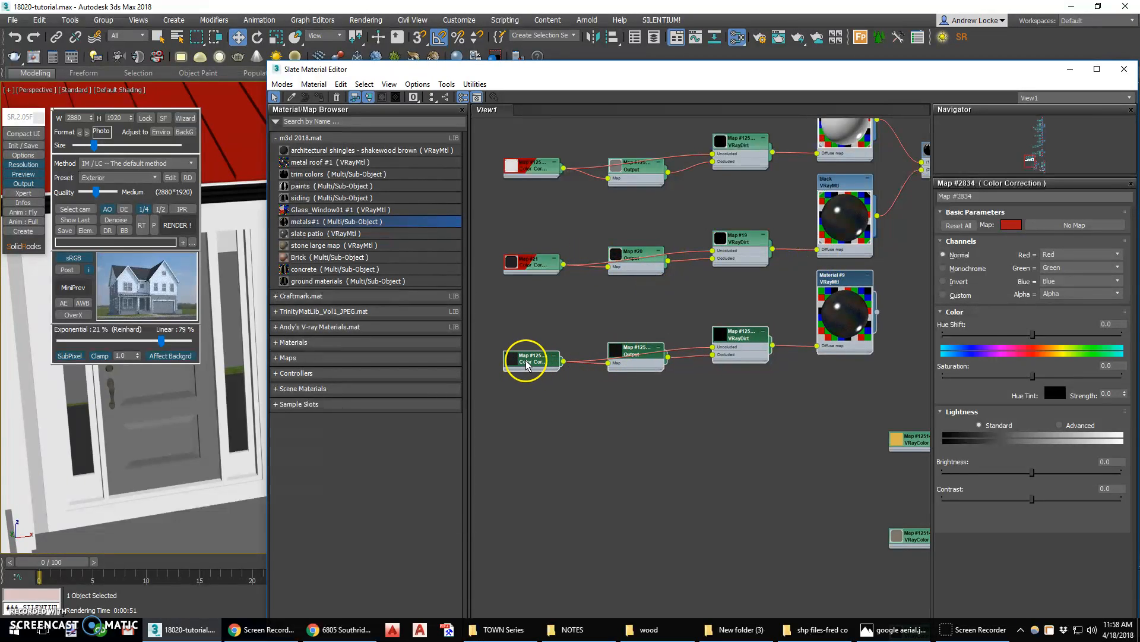
pyautogui.doubleClick(542, 364)
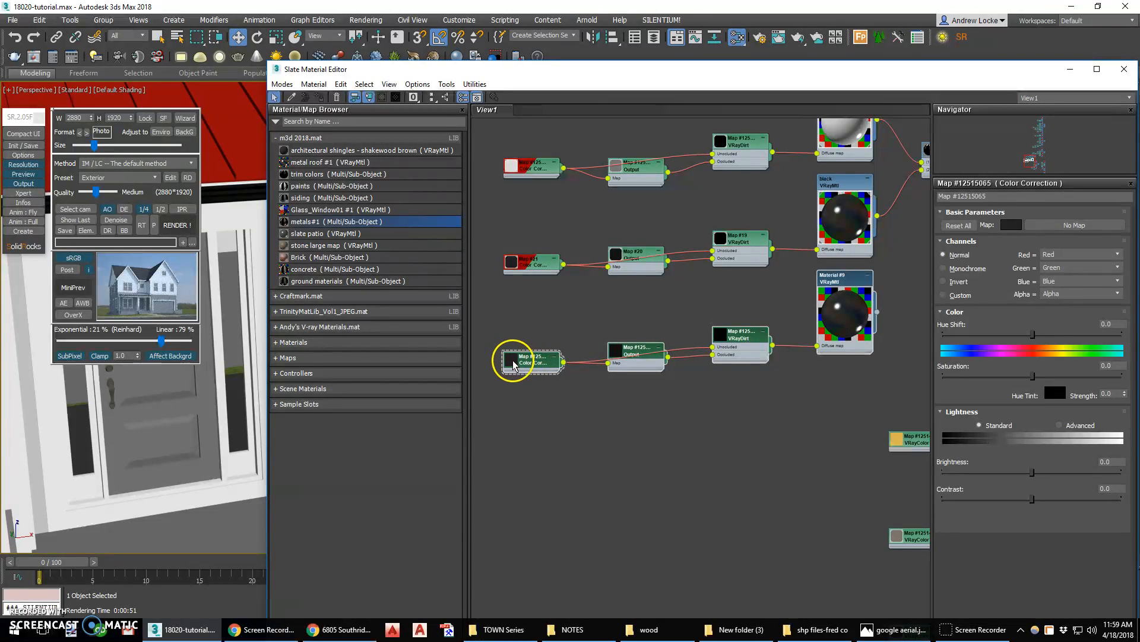
pyautogui.click(1010, 225)
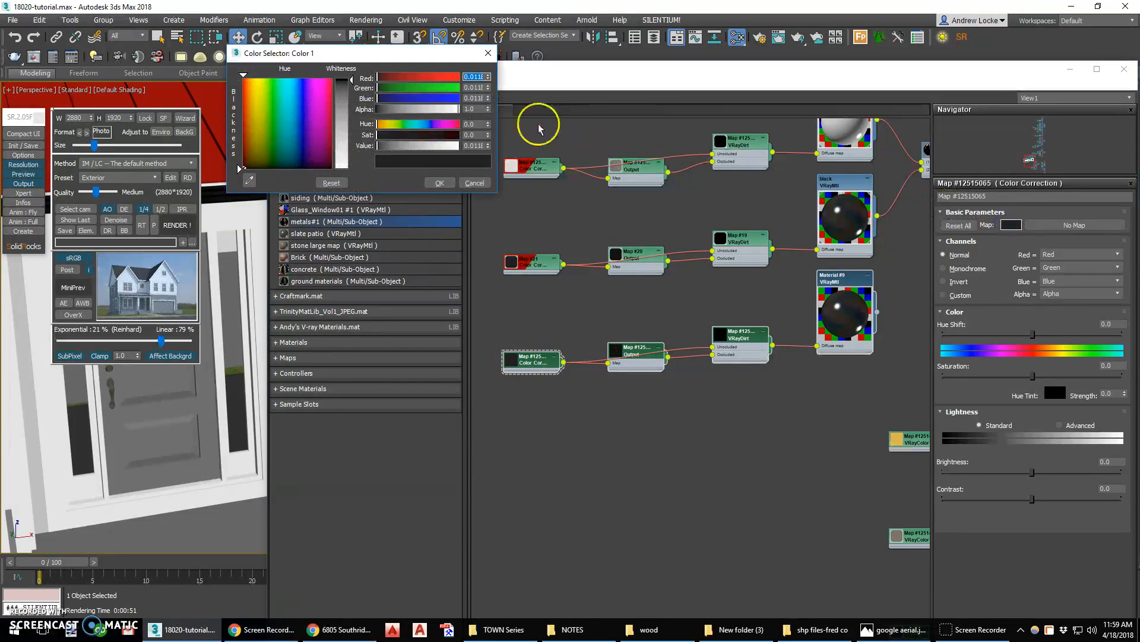
pyautogui.moveTo(324, 126)
pyautogui.mouseDown()
pyautogui.moveTo(269, 124)
pyautogui.moveTo(301, 121)
pyautogui.mouseUp()
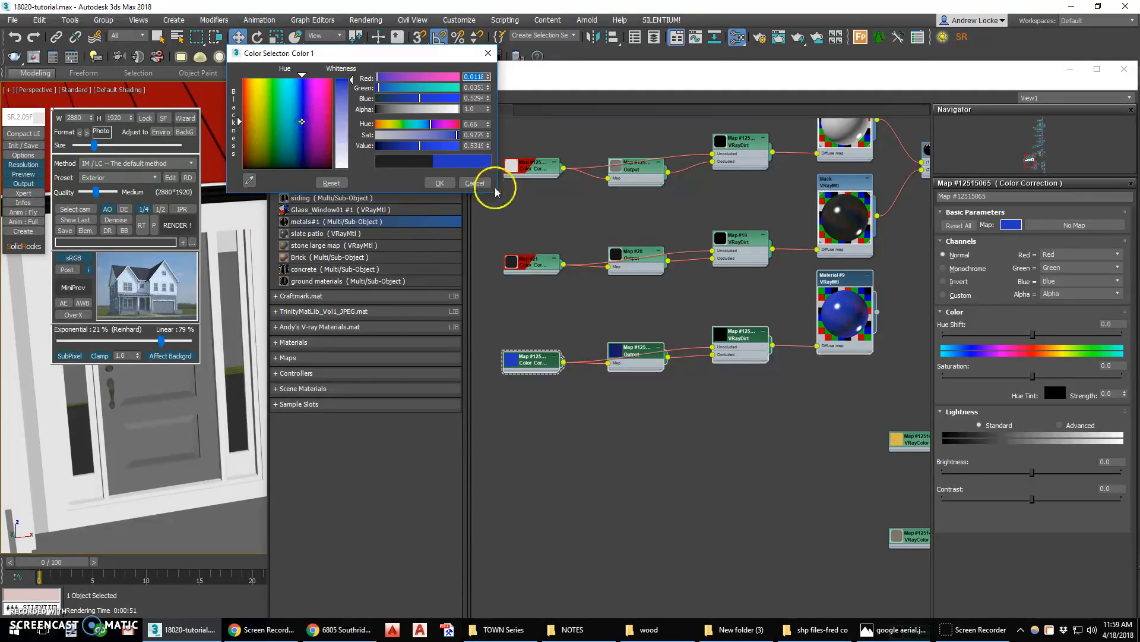
pyautogui.moveTo(401, 146); pyautogui.dragTo(391, 149)
pyautogui.moveTo(378, 88); pyautogui.dragTo(382, 88)
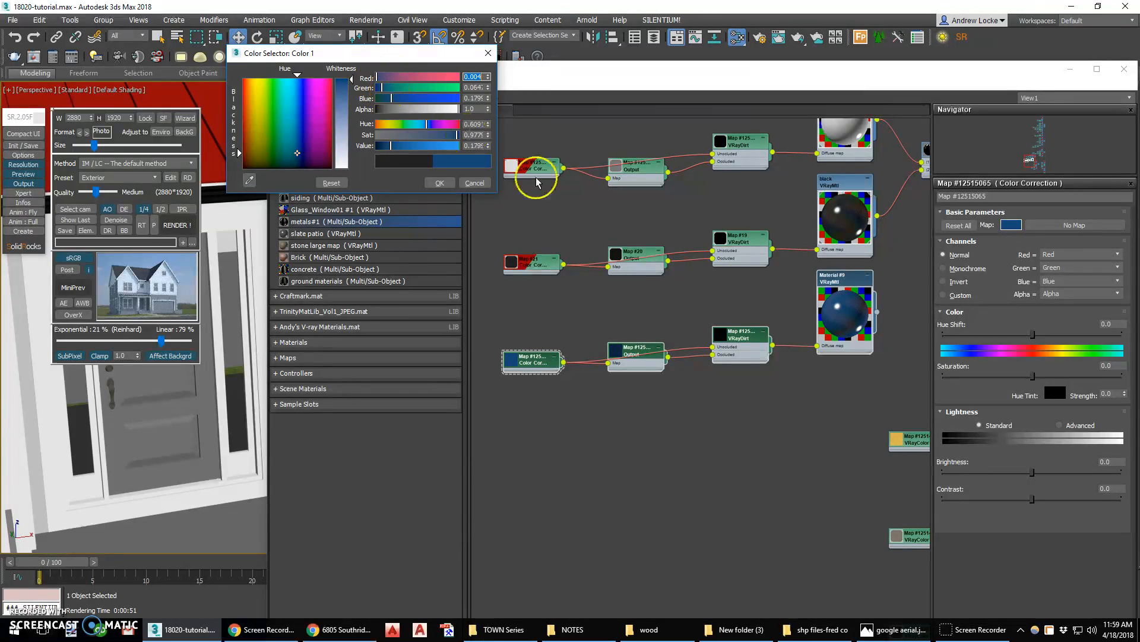
pyautogui.moveTo(839, 284); pyautogui.dragTo(839, 292)
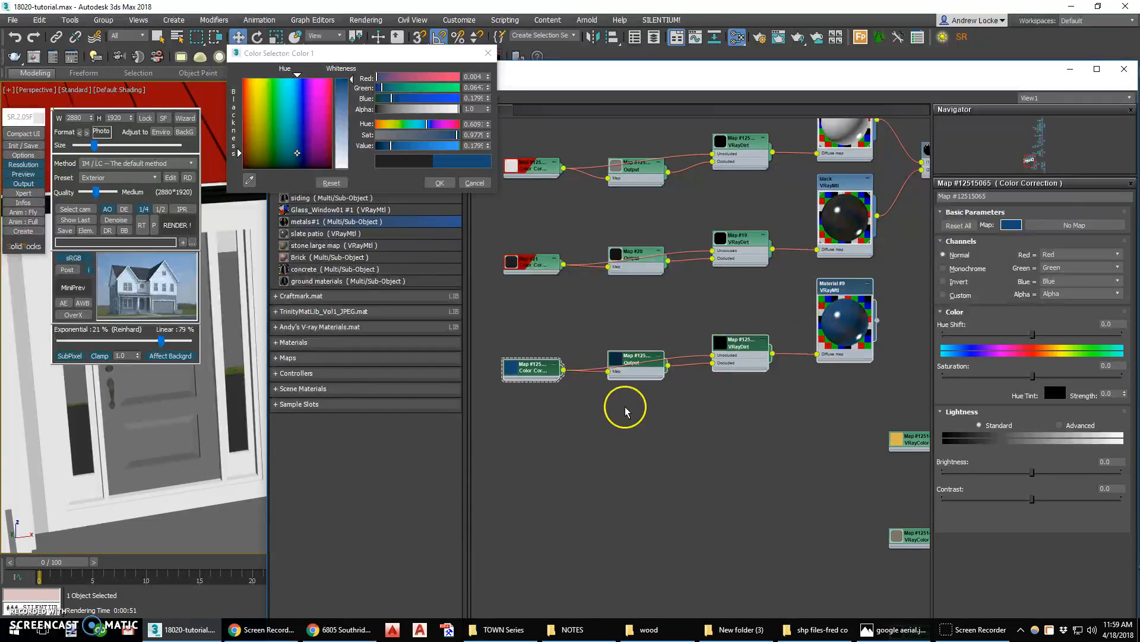
pyautogui.click(441, 184)
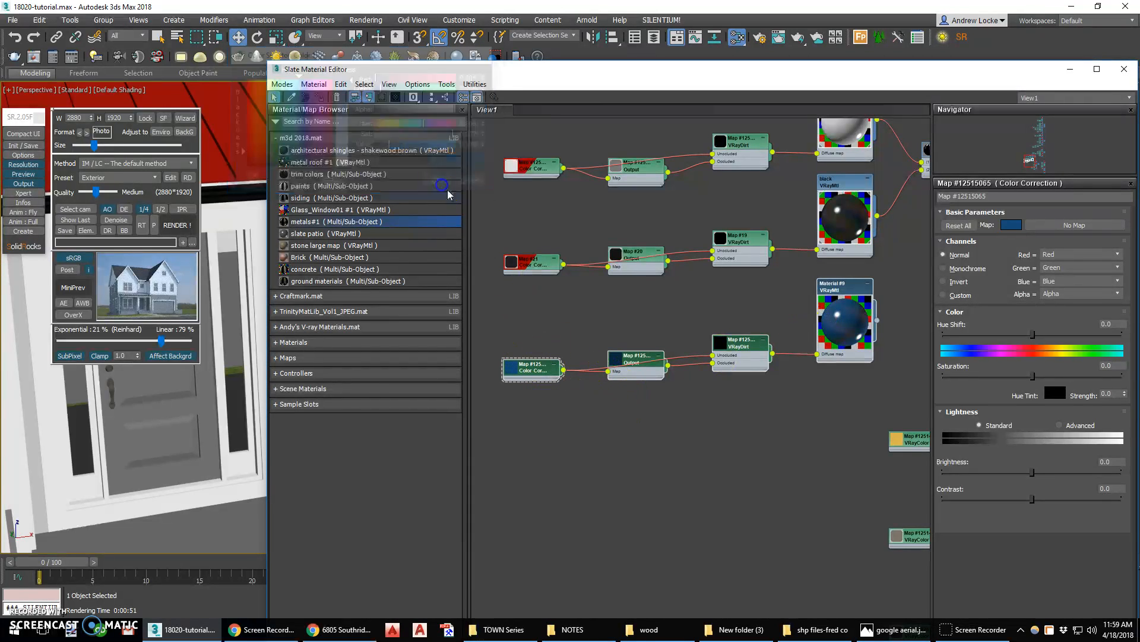
# Rename the cloned material to blue
pyautogui.doubleClick(838, 317)
pyautogui.moveTo(994, 198); pyautogui.dragTo(821, 192)
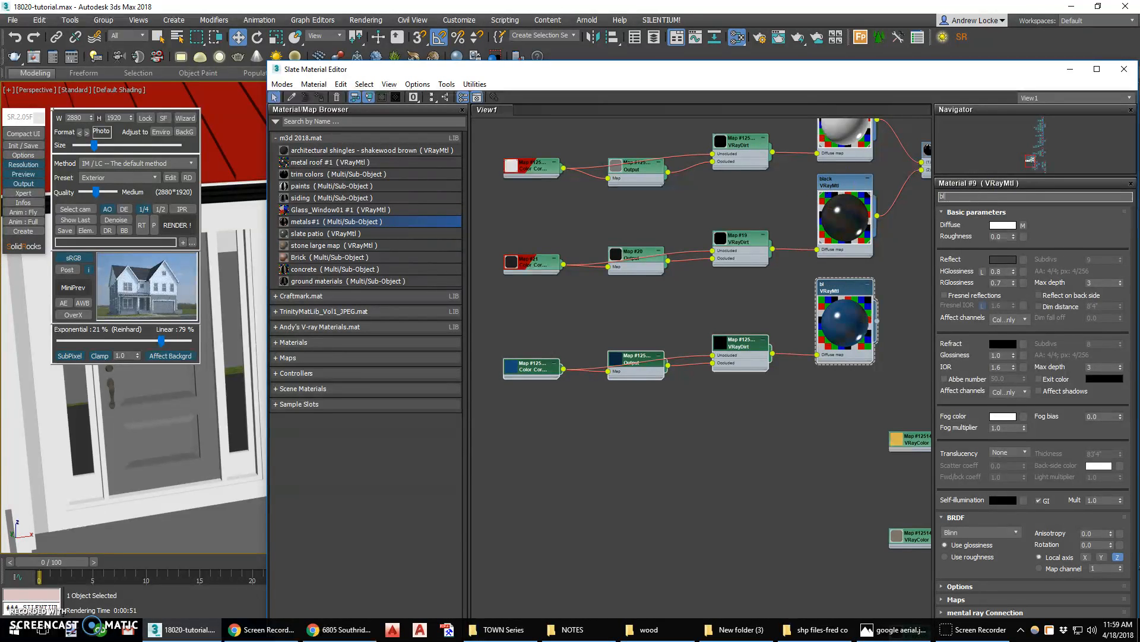
pyautogui.moveTo(853, 301); pyautogui.dragTo(730, 373, button='middle')
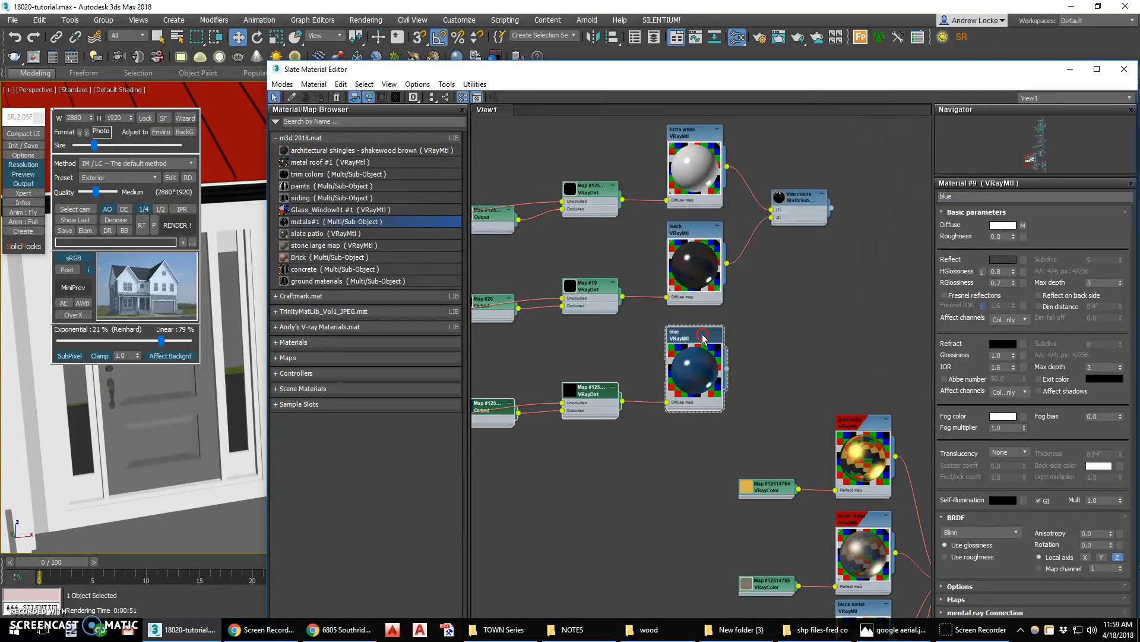
pyautogui.moveTo(794, 217); pyautogui.dragTo(776, 230)
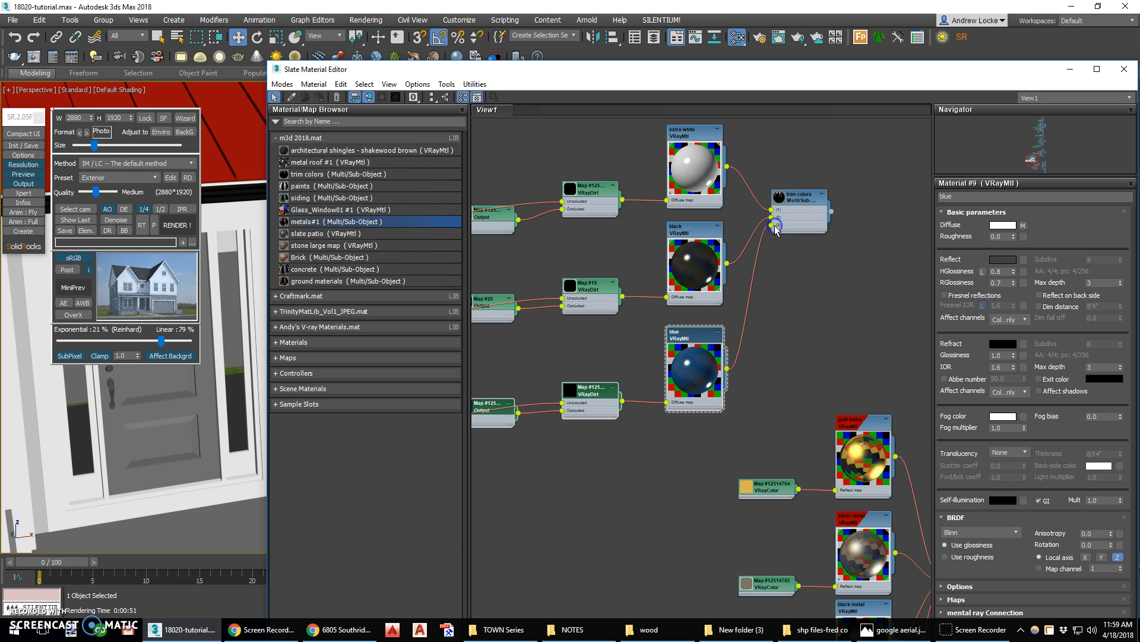
# Assign the blue material to the front door
pyautogui.click(427, 96)
pyautogui.scroll(3, 731, 487)
pyautogui.scroll(5, 733, 493)
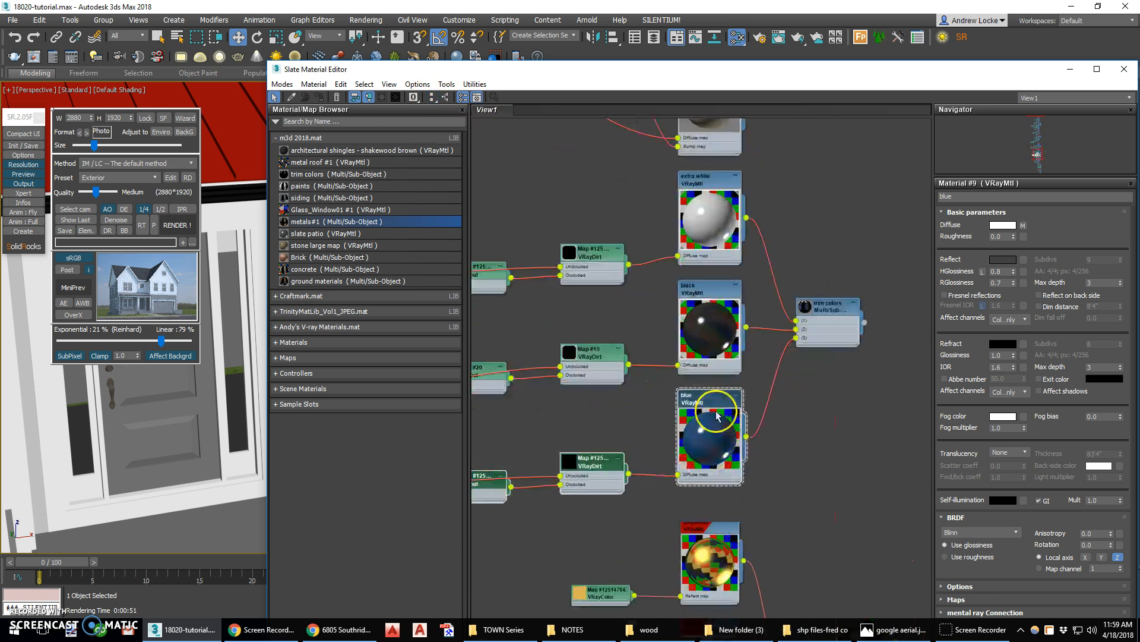
pyautogui.scroll(-2, 723, 331)
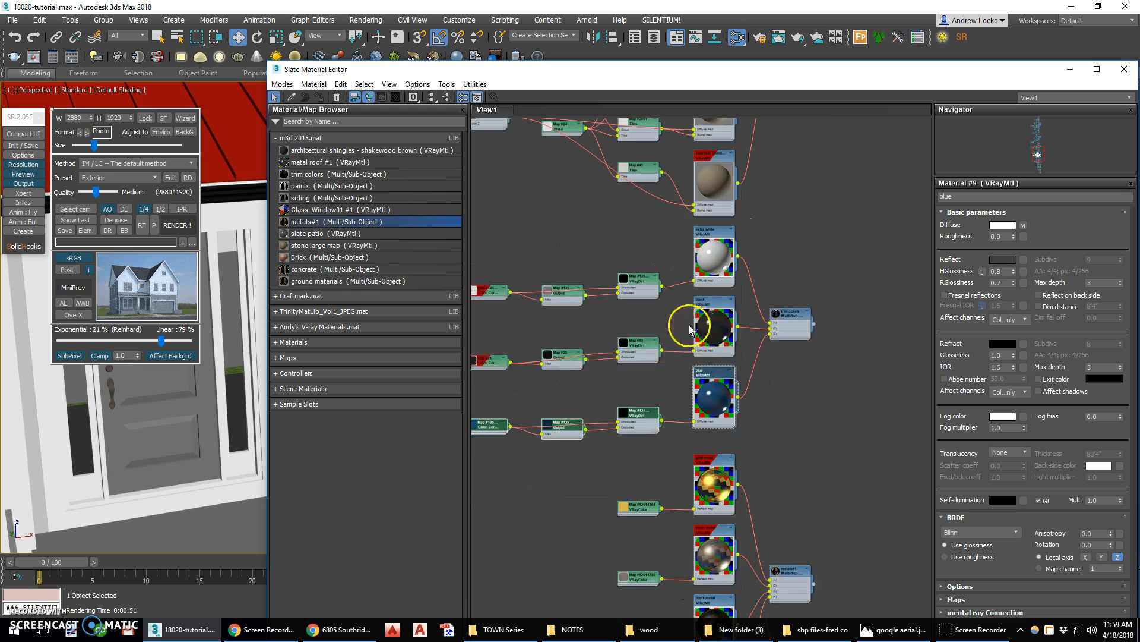
pyautogui.moveTo(621, 424); pyautogui.dragTo(173, 430)
pyautogui.moveTo(514, 409); pyautogui.dragTo(635, 386, button='middle')
pyautogui.scroll(3, 769, 398)
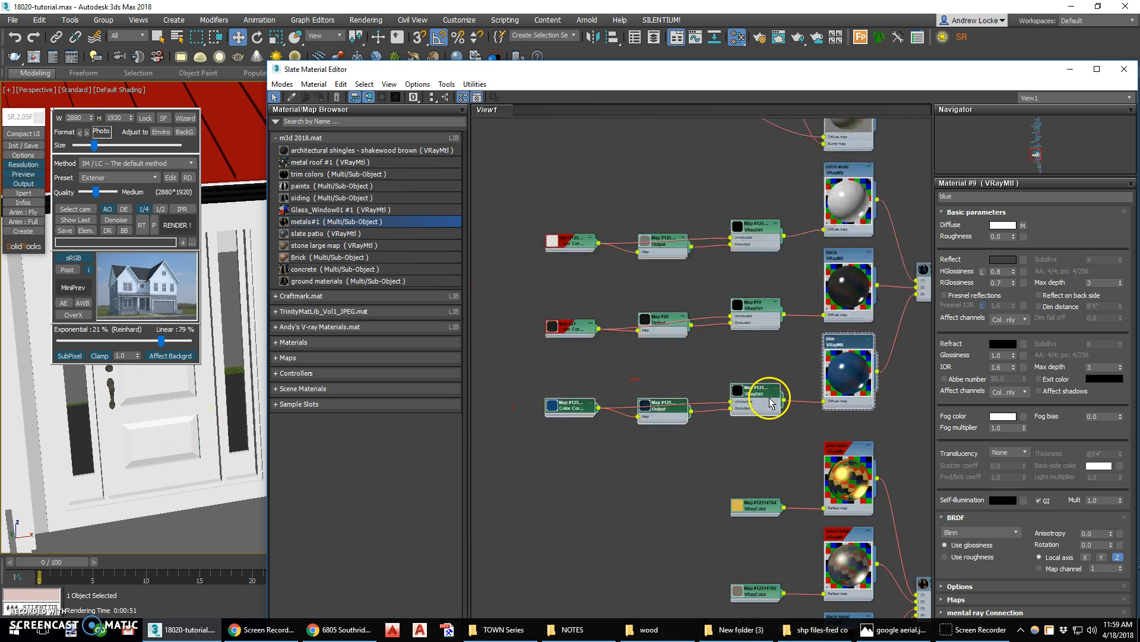
pyautogui.click(855, 336)
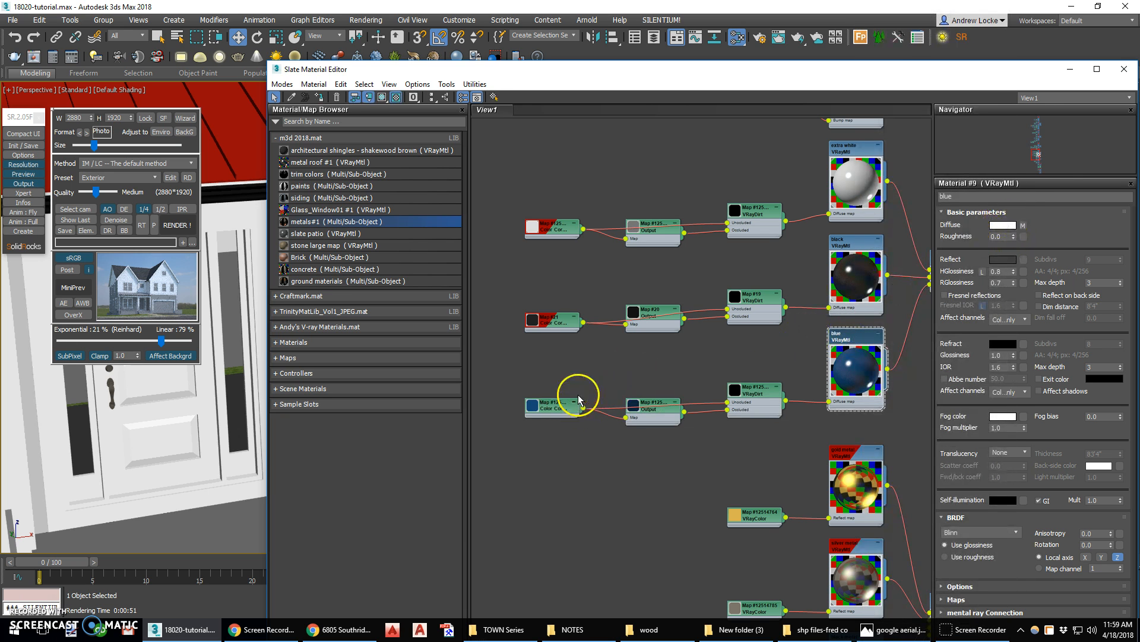
pyautogui.click(553, 408)
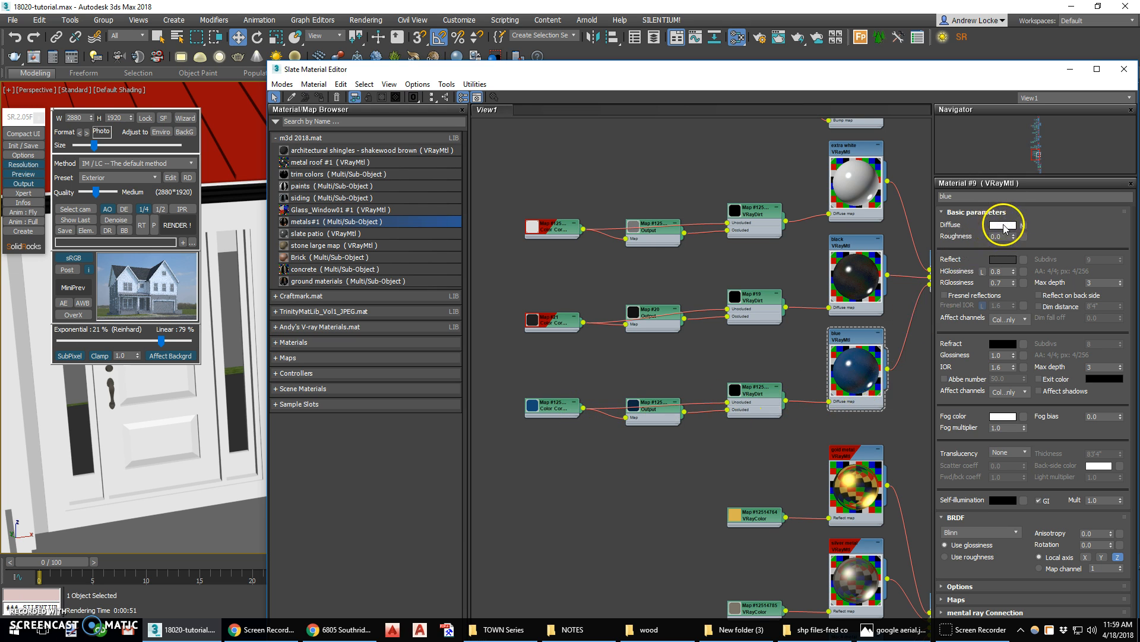
pyautogui.doubleClick(558, 408)
pyautogui.click(382, 97)
pyautogui.click(406, 129)
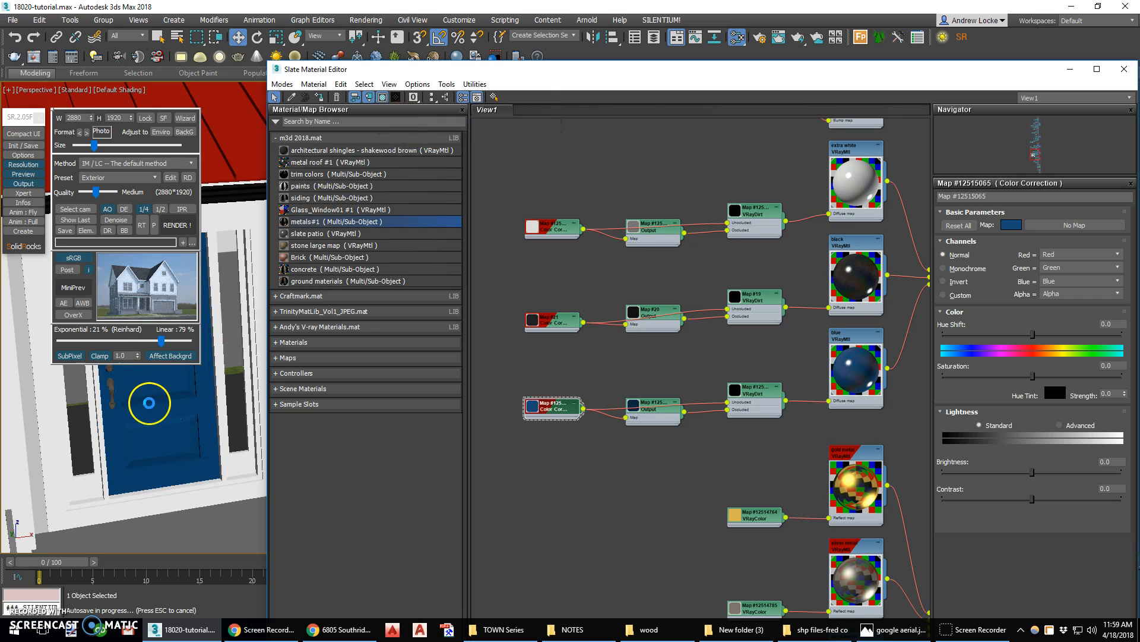
# Close the material editor and select the garage door
pyautogui.click(1125, 69)
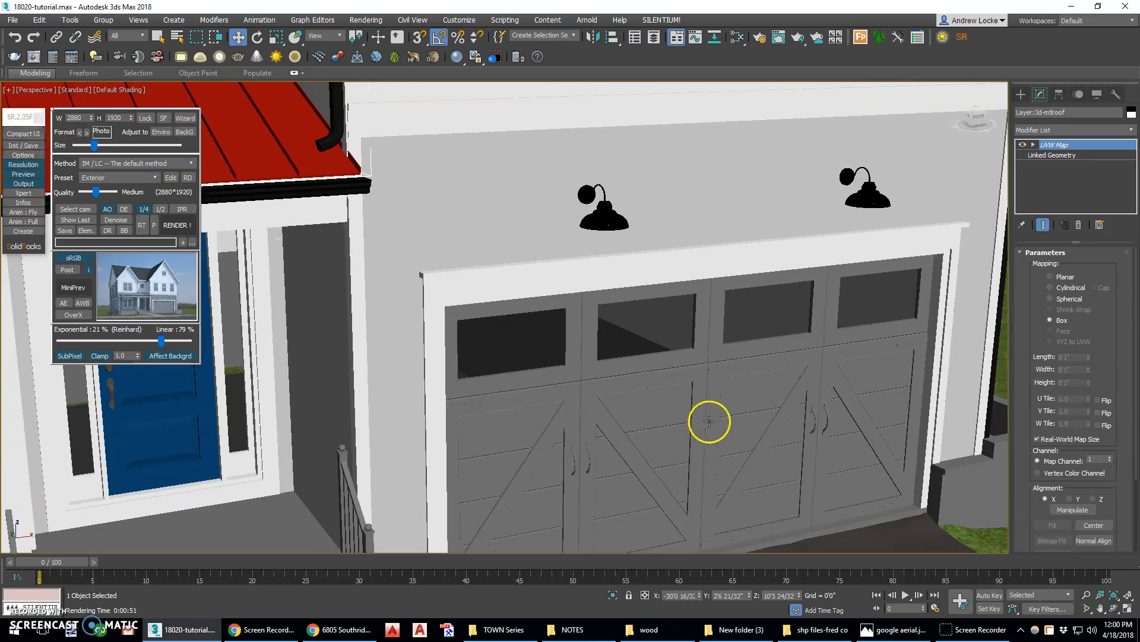
pyautogui.click(672, 410)
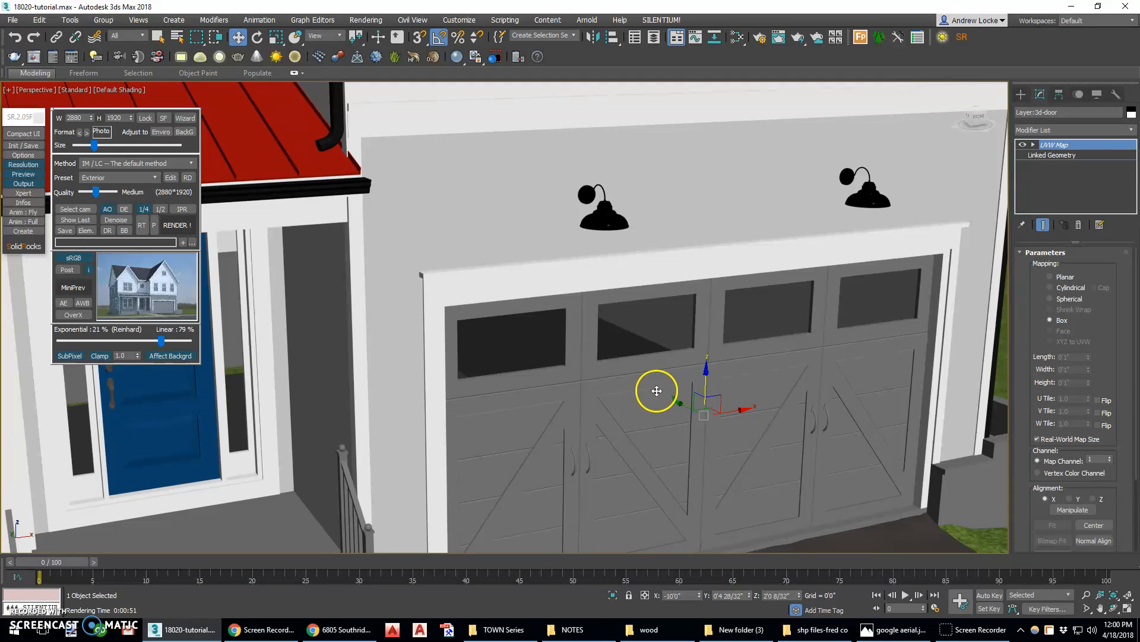
# Assign the blue material to the garage door
pyautogui.moveTo(654, 387); pyautogui.dragTo(629, 309, button='middle')
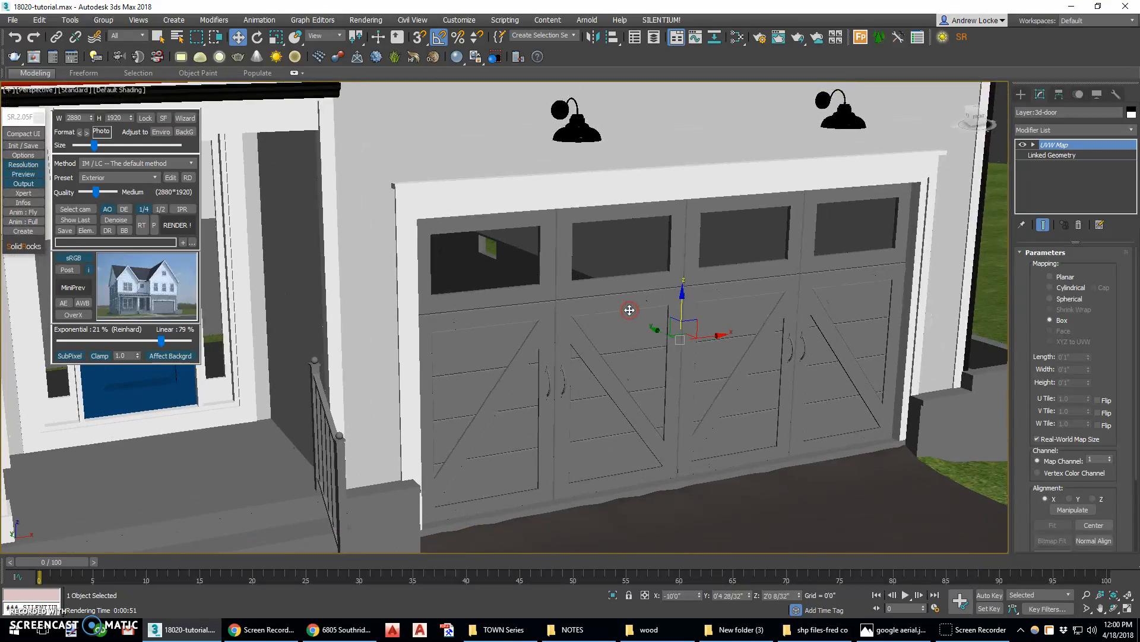
pyautogui.scroll(-2, 630, 311)
pyautogui.scroll(2, 630, 316)
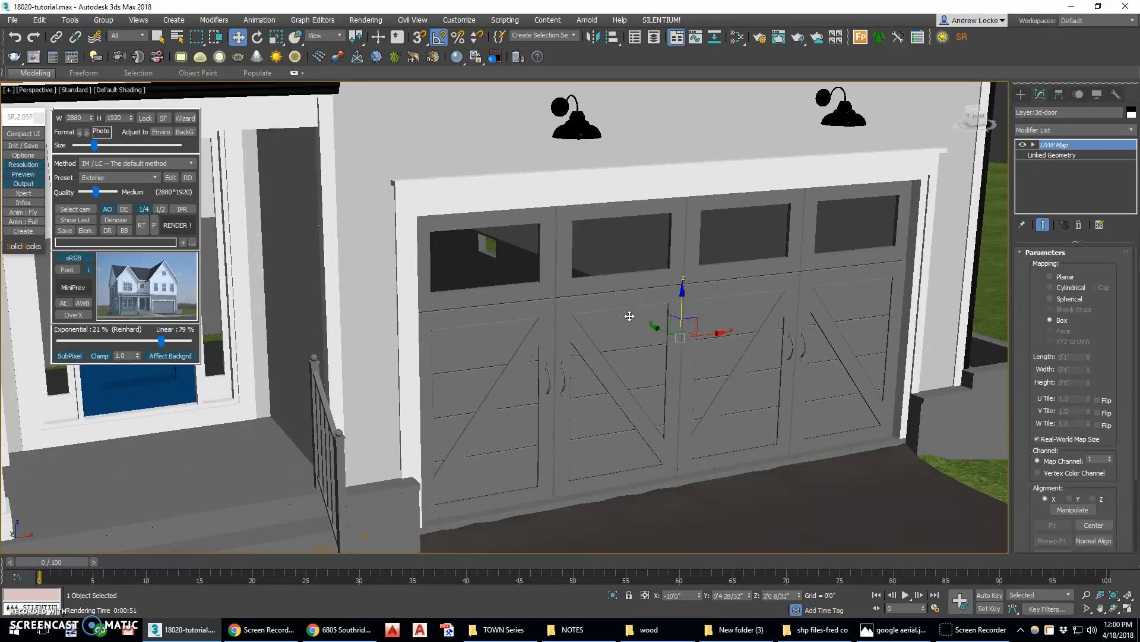
pyautogui.press('m')
pyautogui.moveTo(815, 78); pyautogui.dragTo(350, 209)
pyautogui.click(433, 483)
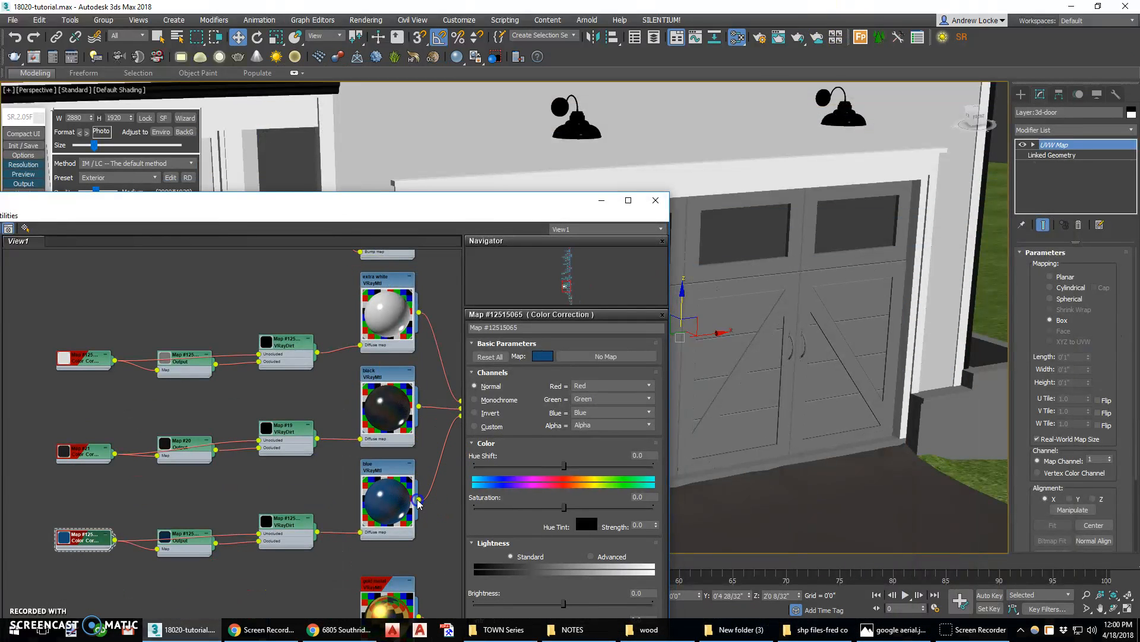
pyautogui.moveTo(748, 392); pyautogui.dragTo(755, 373)
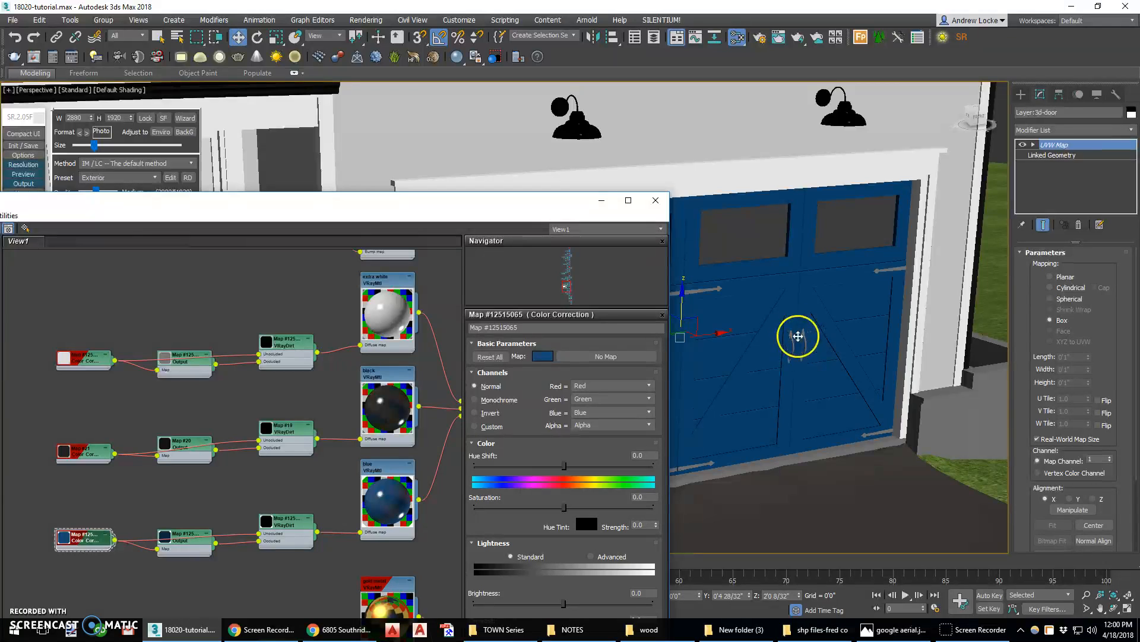
# Bring the metals#1 multi-material with its black metal sub-material into the node view
pyautogui.moveTo(432, 324); pyautogui.dragTo(376, 428, button='middle')
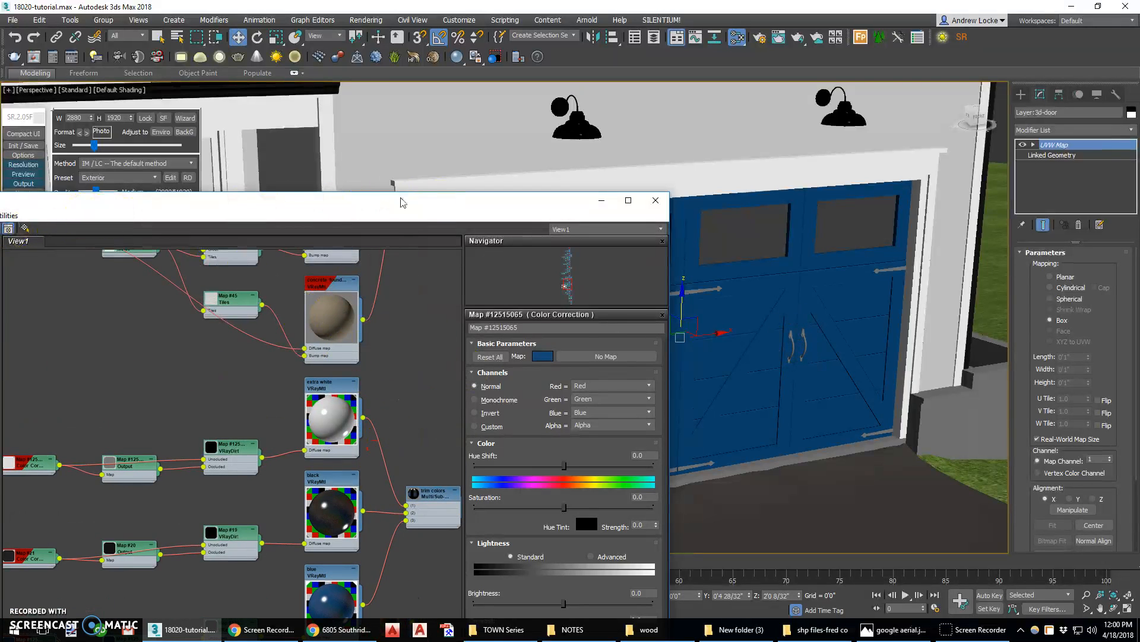
pyautogui.moveTo(386, 196); pyautogui.dragTo(728, 202)
pyautogui.click(165, 235)
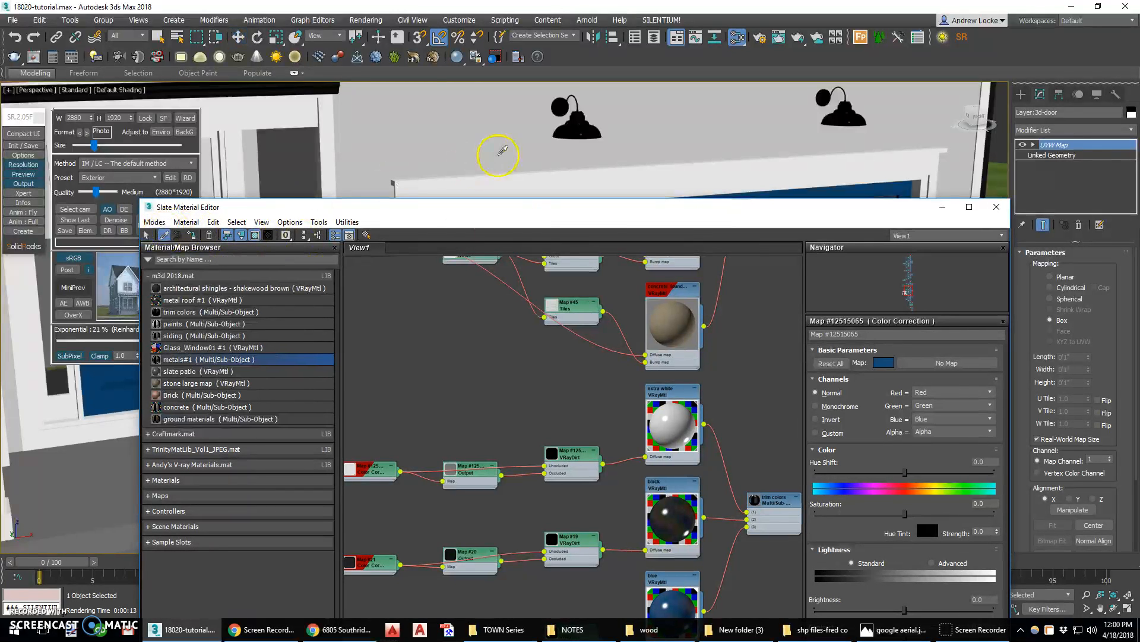
pyautogui.click(579, 131)
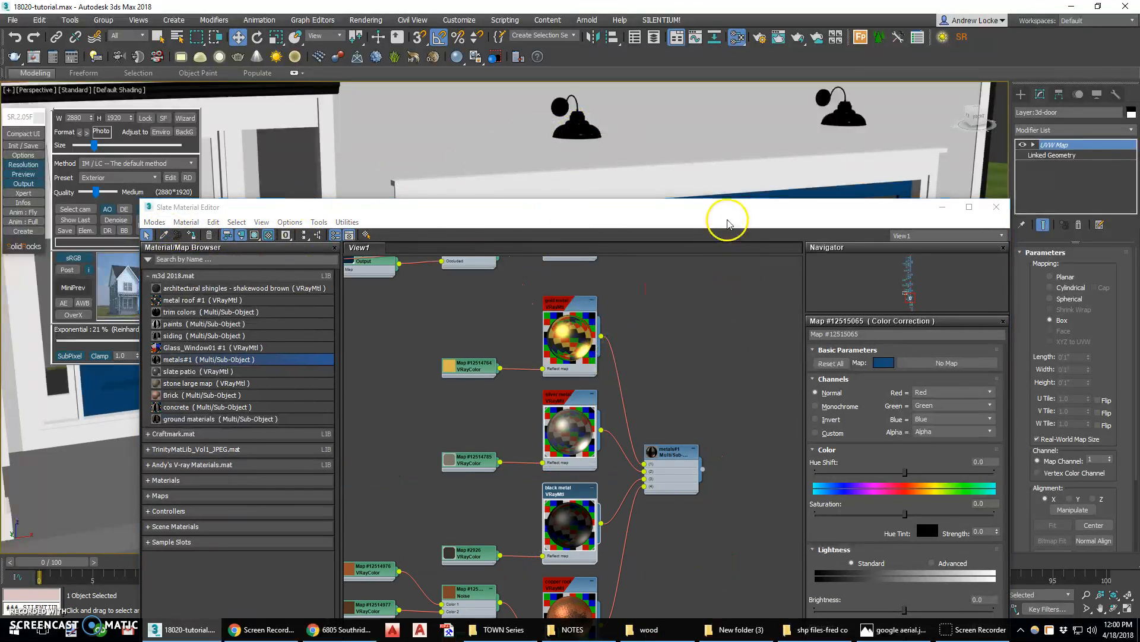
pyautogui.moveTo(742, 222); pyautogui.dragTo(525, 112)
# Apply the black metal material to the garage door handles and close the material editor
pyautogui.moveTo(378, 418); pyautogui.dragTo(898, 271)
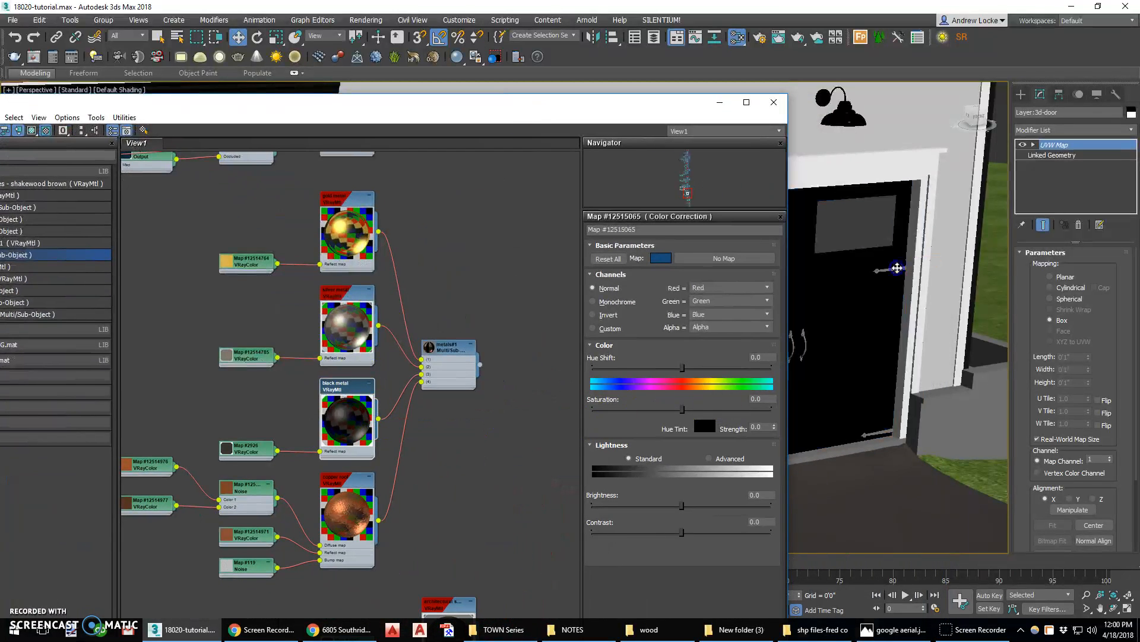
pyautogui.hotkey('ctrl', 'z')
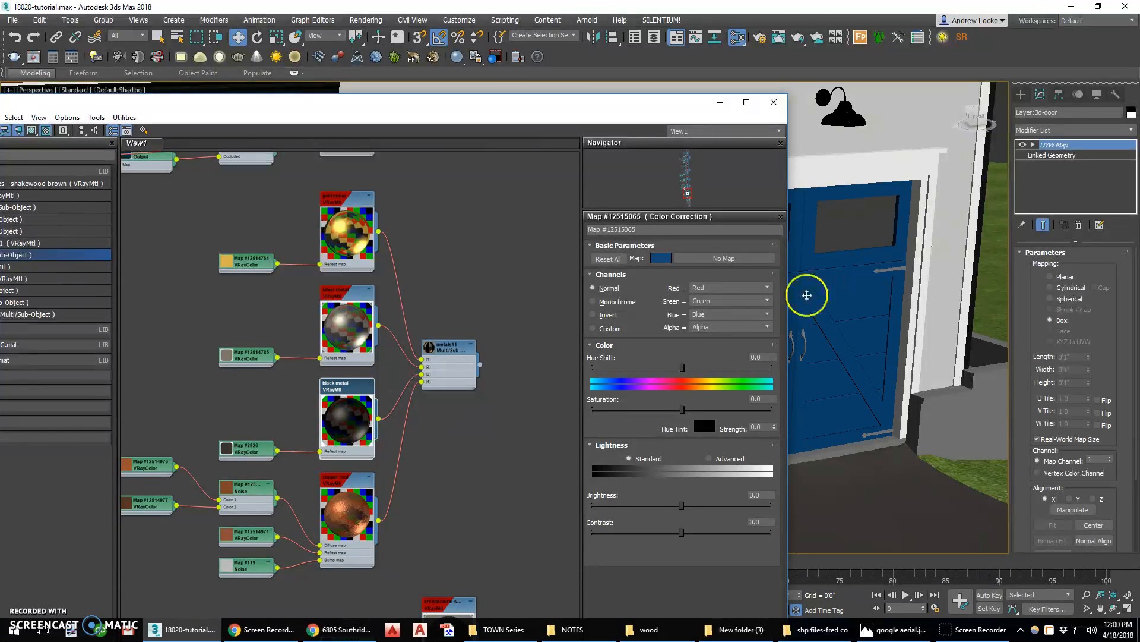
pyautogui.moveTo(380, 419); pyautogui.dragTo(898, 270)
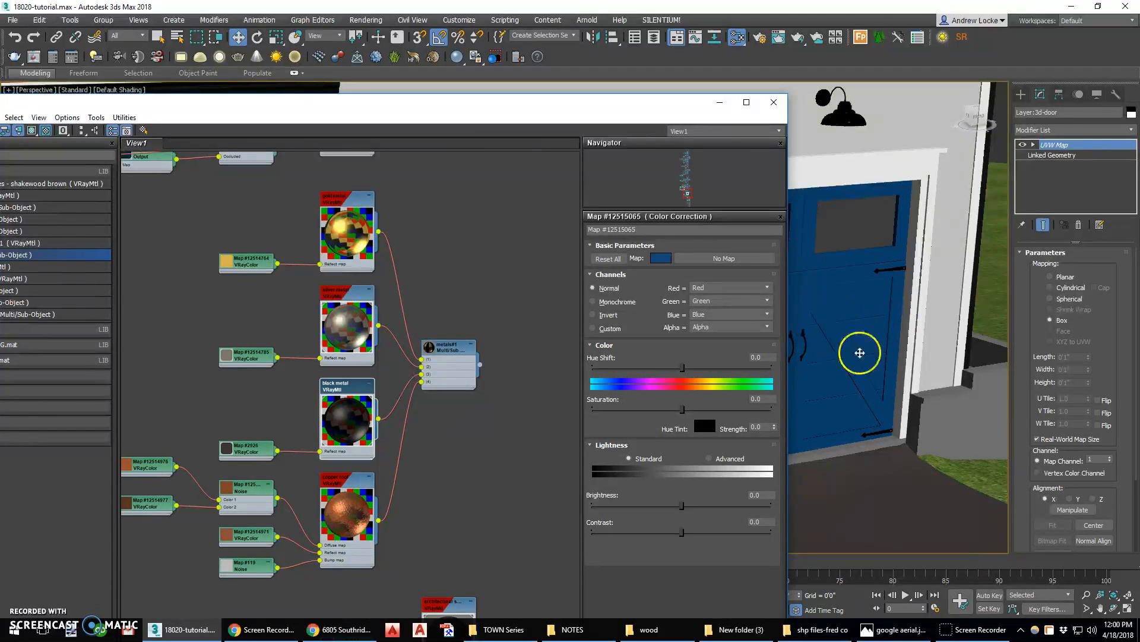
pyautogui.click(774, 103)
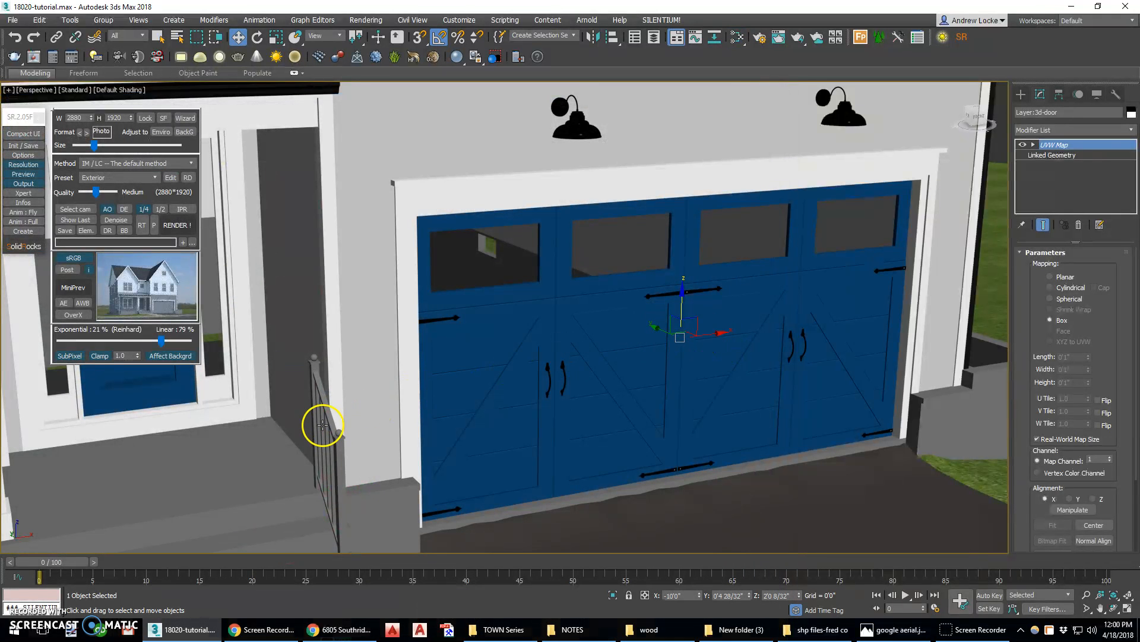
# Select the three Layer:3d-rail objects by name
pyautogui.moveTo(335, 417); pyautogui.dragTo(595, 387, button='middle')
pyautogui.click(597, 388)
pyautogui.click(565, 359)
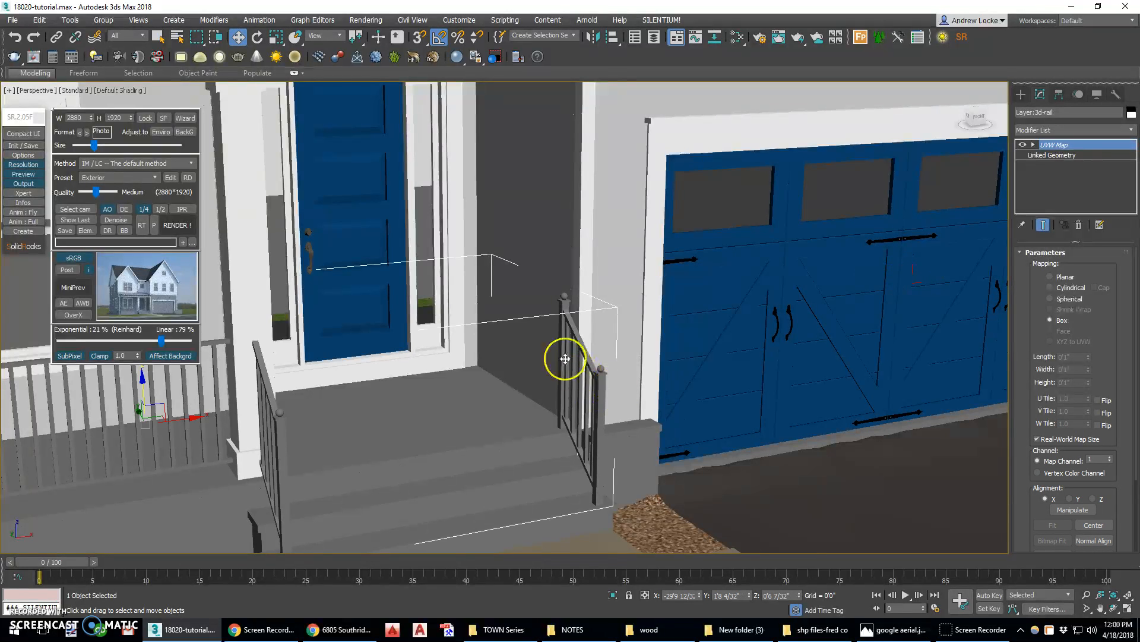
pyautogui.click(177, 37)
pyautogui.scroll(2, 71, 92)
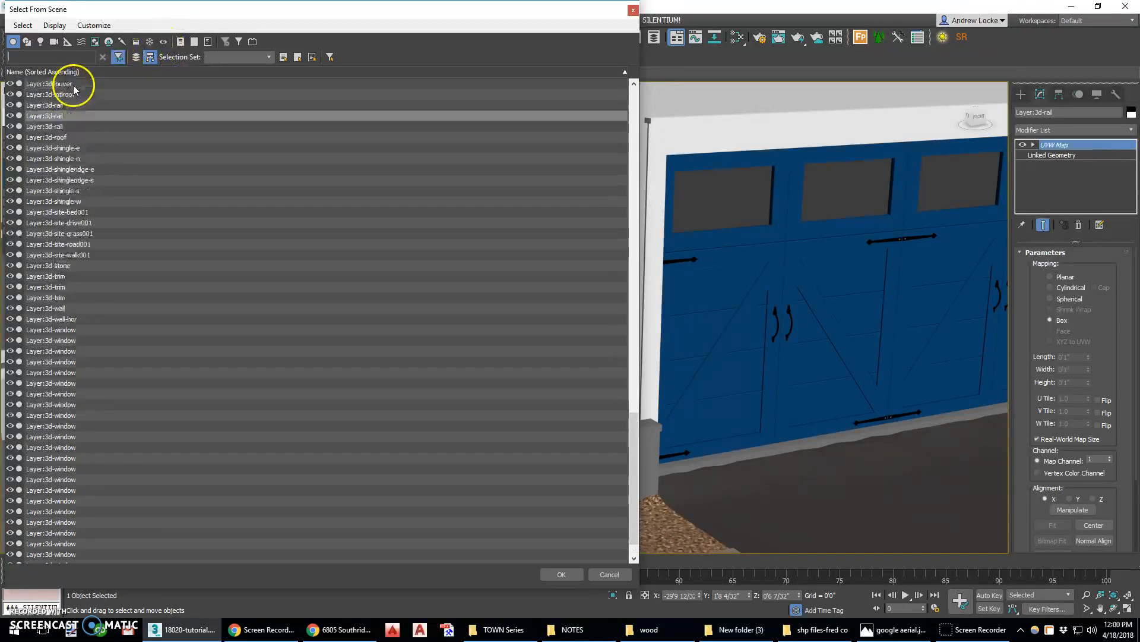
pyautogui.click(58, 137)
pyautogui.keyDown('shift'); pyautogui.click(60, 160); pyautogui.keyUp('shift')
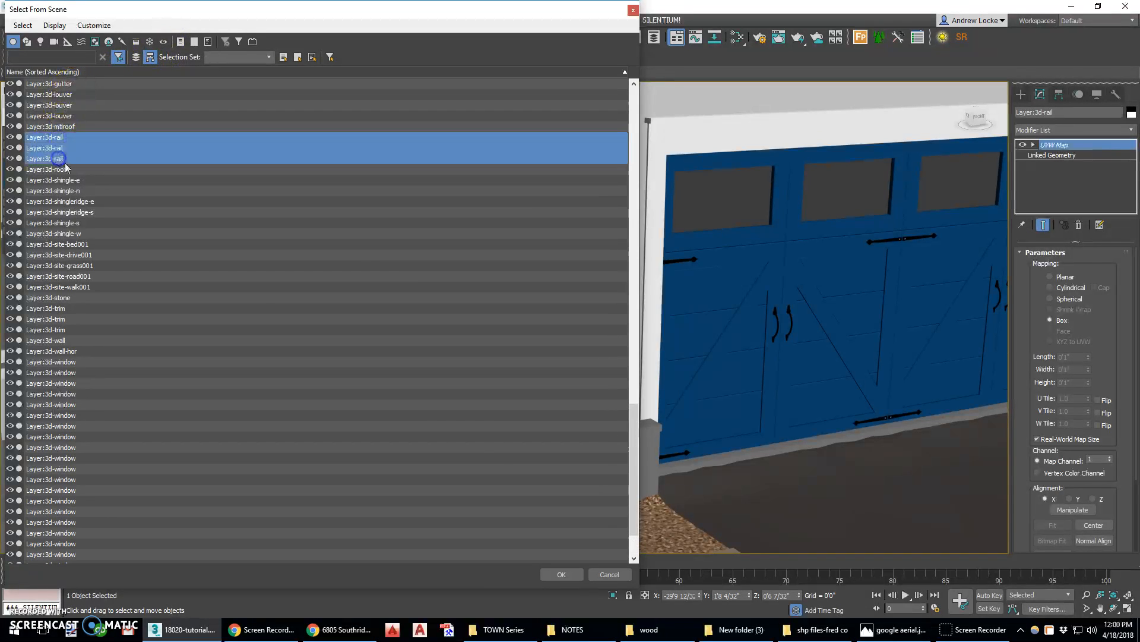
pyautogui.click(563, 574)
# Assign the black metal material to the selected porch rails
pyautogui.press('m')
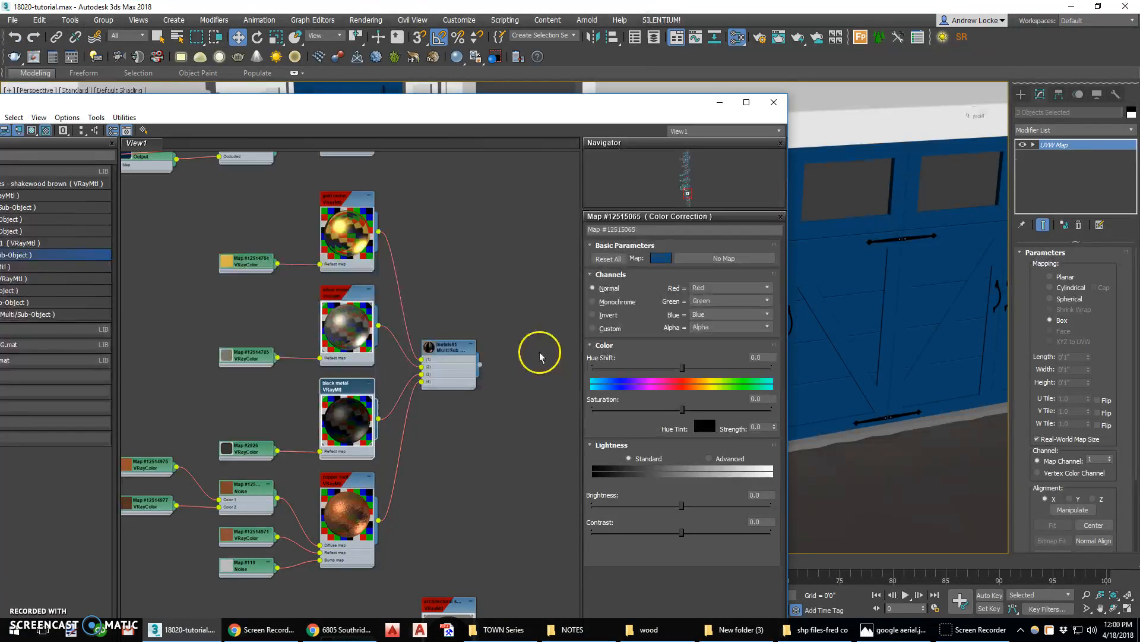
pyautogui.moveTo(241, 105); pyautogui.dragTo(481, 64)
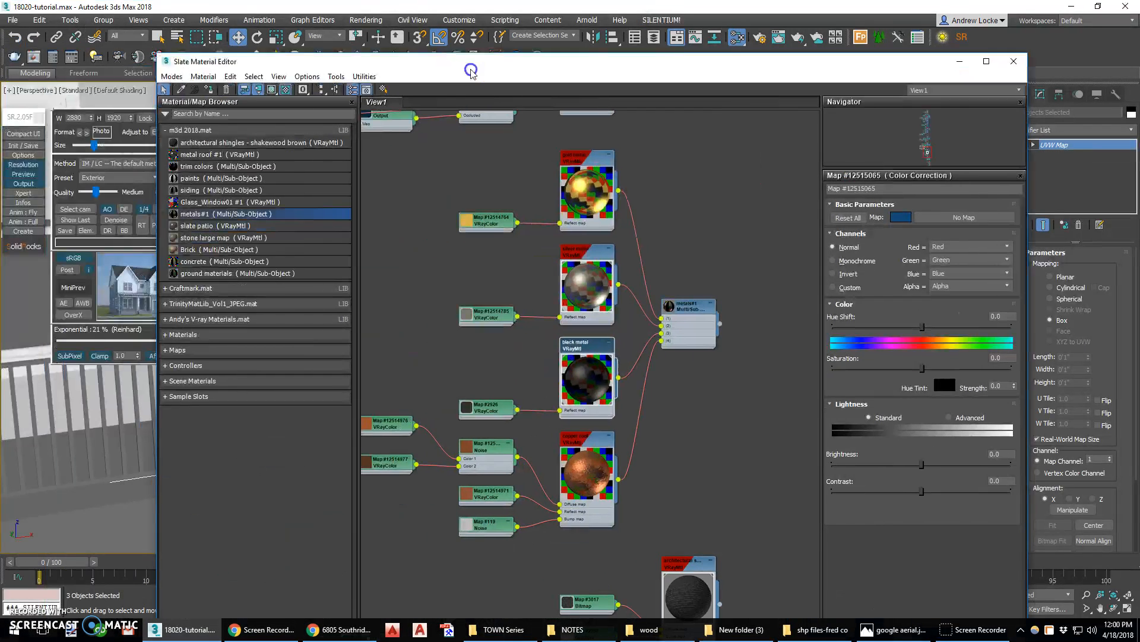
pyautogui.click(227, 91)
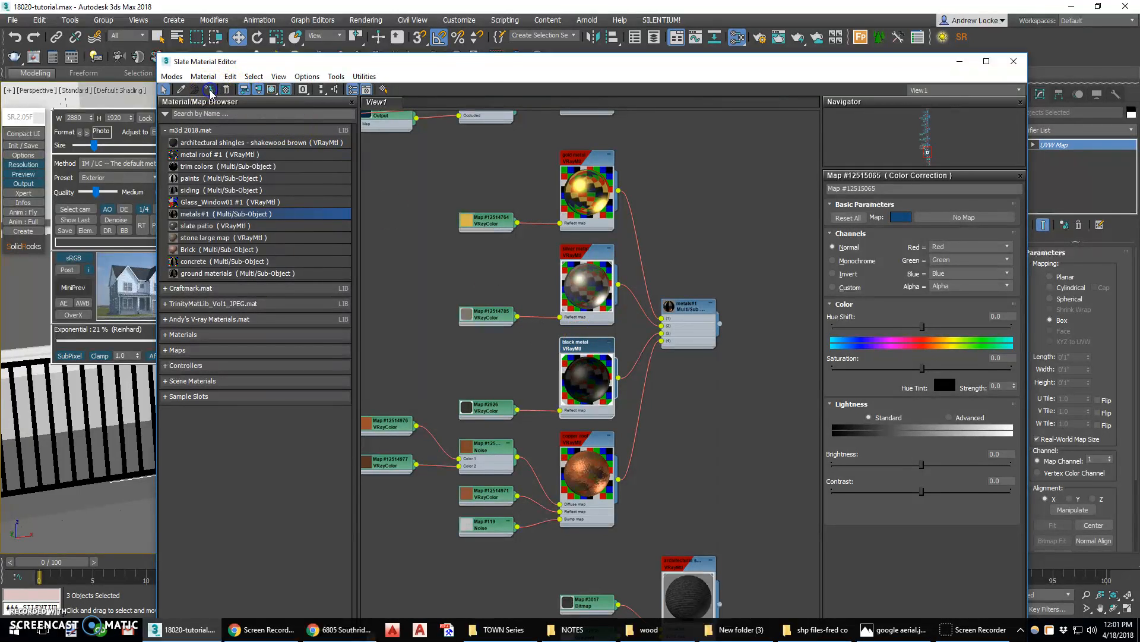
pyautogui.click(1014, 62)
# Turn on edged faces and select the porch step cap
pyautogui.keyDown('alt'); pyautogui.moveTo(453, 394); pyautogui.dragTo(602, 321, button='middle'); pyautogui.keyUp('alt')
pyautogui.click(593, 344)
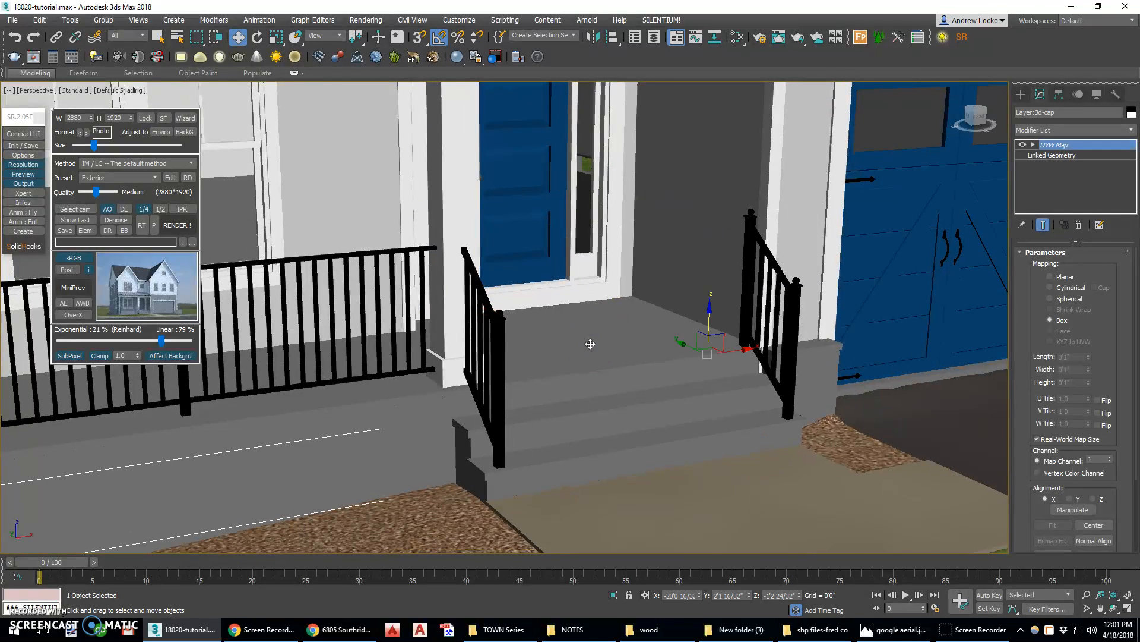
pyautogui.click(590, 343)
pyautogui.press('F4')
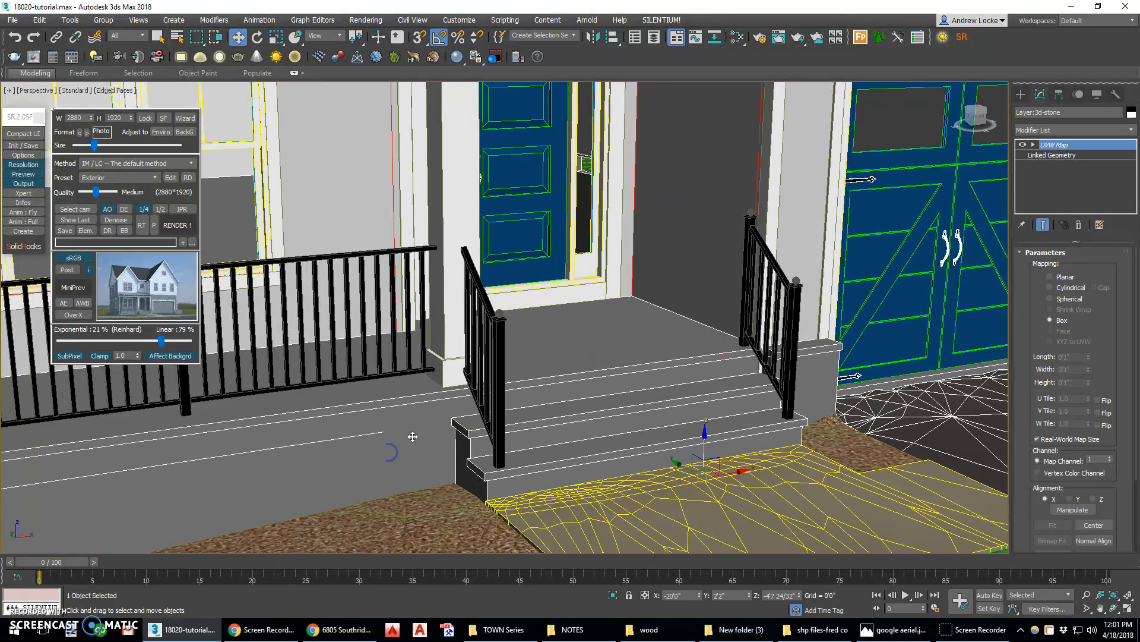
pyautogui.click(547, 355)
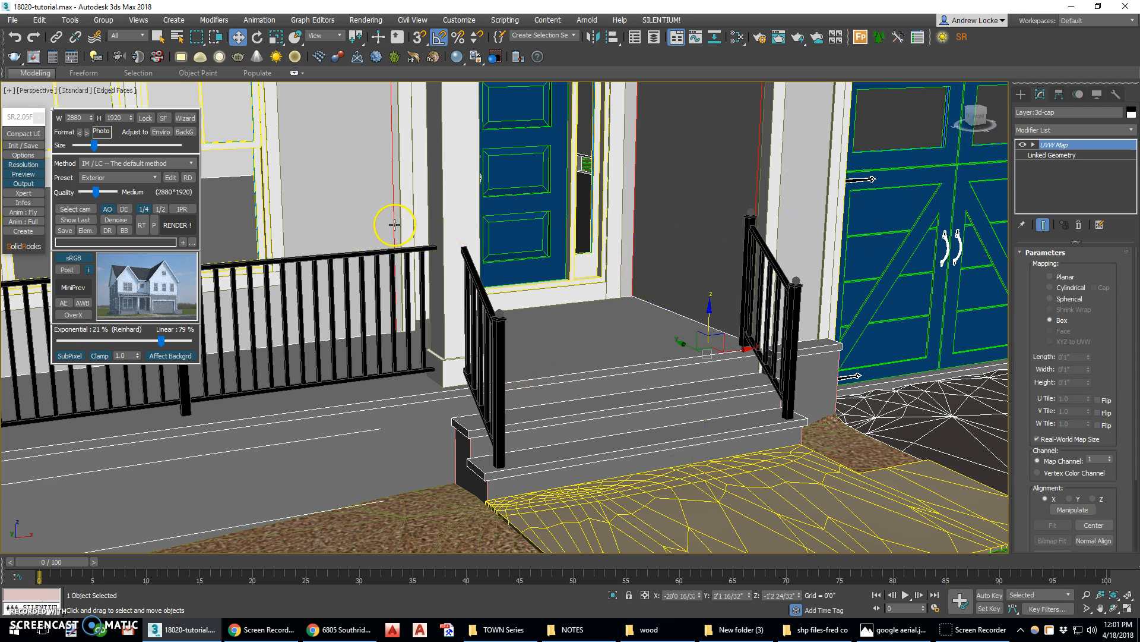
# Apply the slate patio material from the library to the porch floor and steps, previewing its slate bitmap first
pyautogui.click(744, 40)
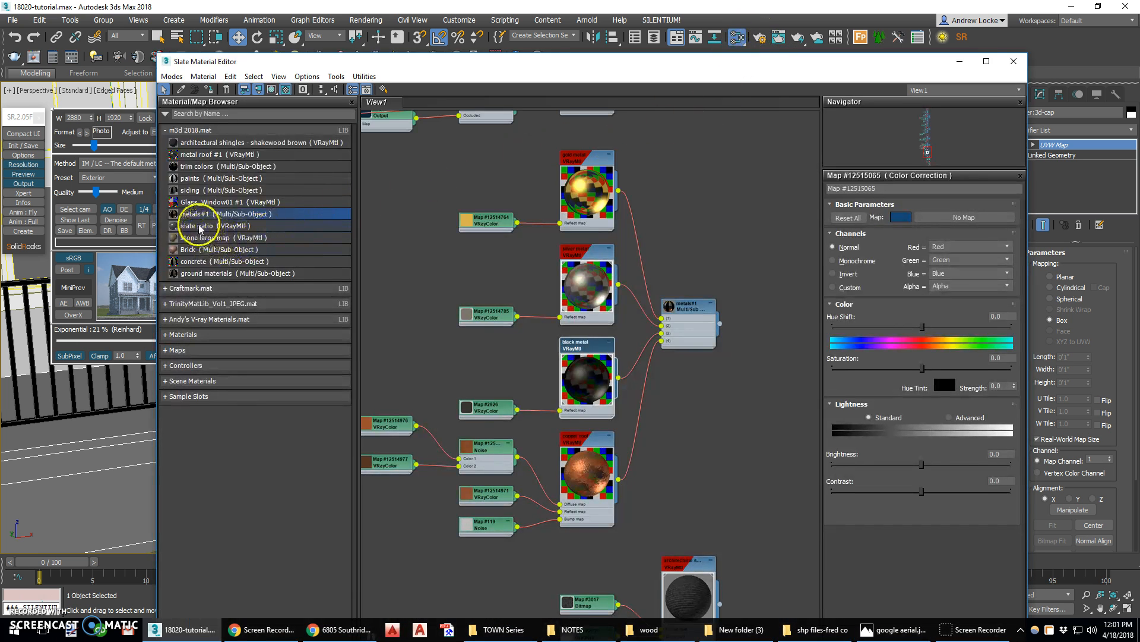
pyautogui.moveTo(382, 223); pyautogui.dragTo(693, 224, button='middle')
pyautogui.moveTo(224, 225); pyautogui.dragTo(530, 249)
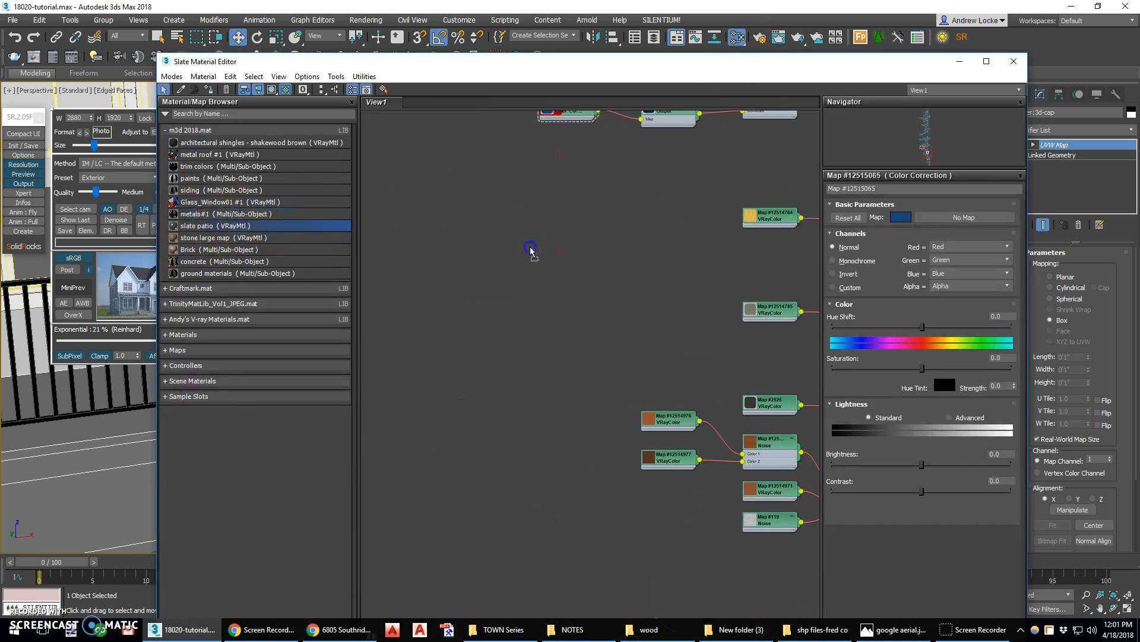
pyautogui.click(417, 283)
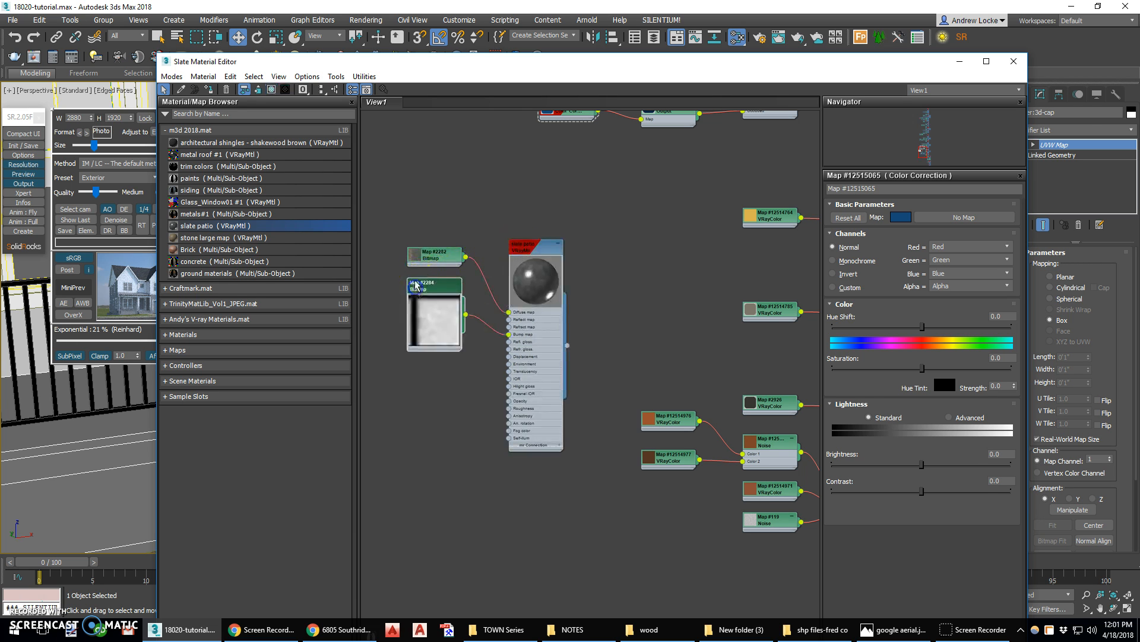
pyautogui.doubleClick(416, 263)
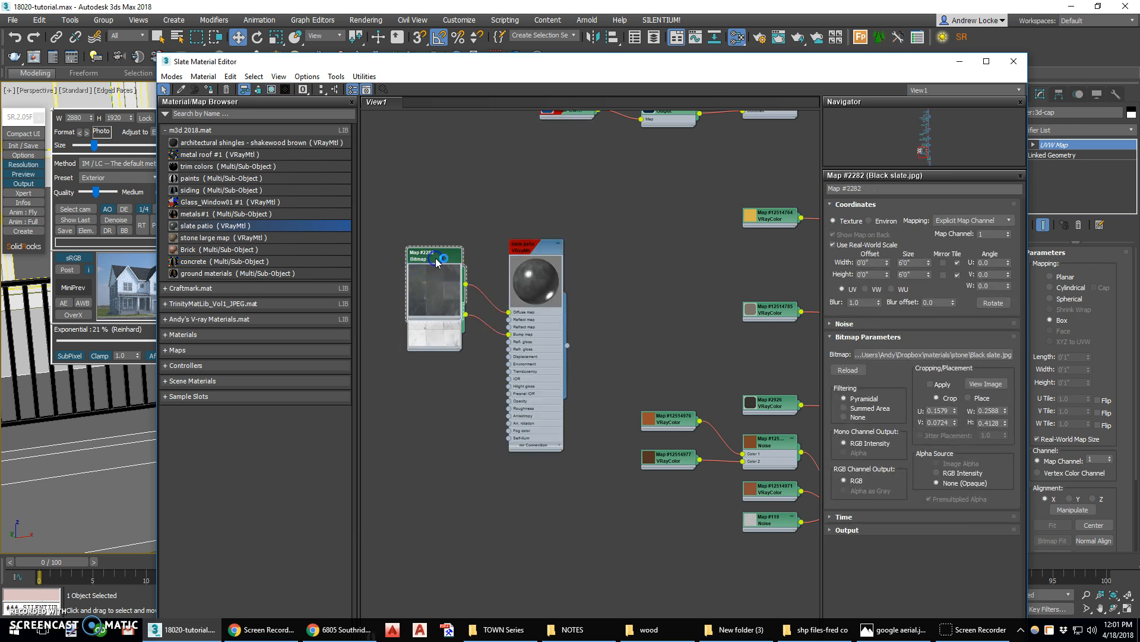
pyautogui.click(986, 384)
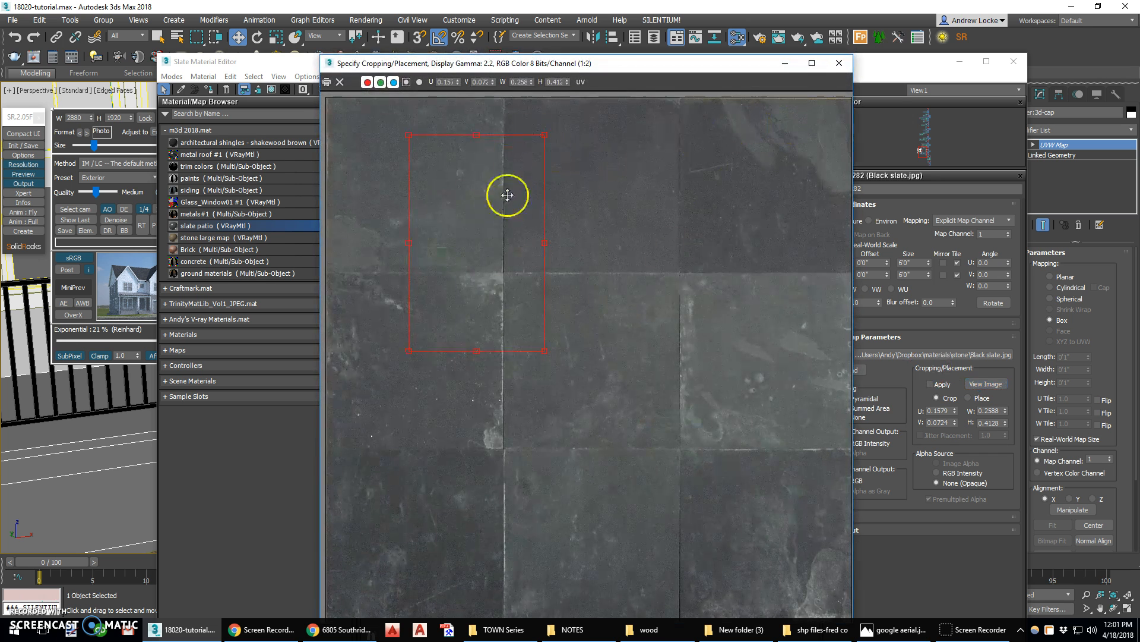
pyautogui.click(838, 66)
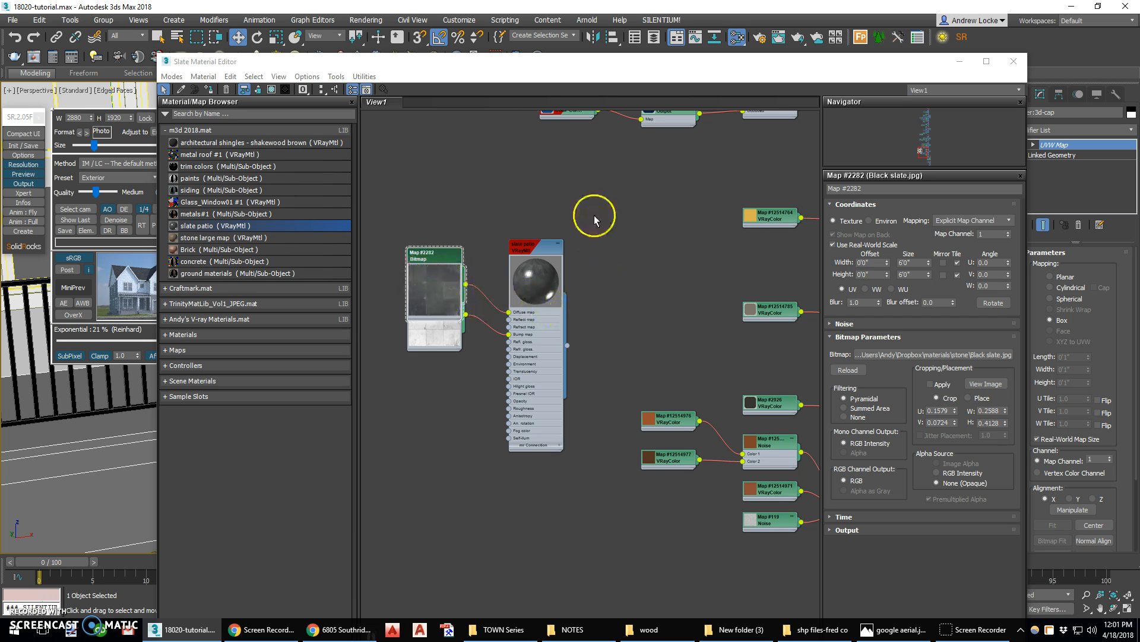
pyautogui.moveTo(566, 351); pyautogui.dragTo(88, 433)
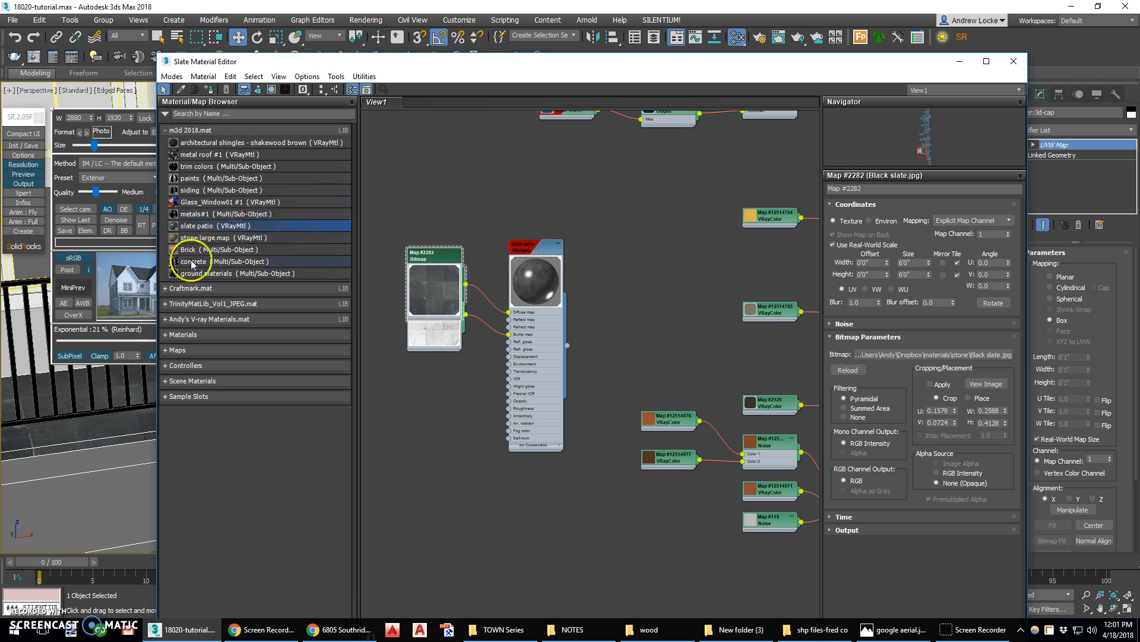
# Apply the stone large map material to the porch foundation walls and close the material editor
pyautogui.click(189, 239)
pyautogui.click(493, 319)
pyautogui.moveTo(551, 501); pyautogui.dragTo(551, 501)
pyautogui.moveTo(553, 499); pyautogui.dragTo(612, 298, button='middle')
pyautogui.click(651, 390)
pyautogui.moveTo(651, 410); pyautogui.dragTo(136, 472)
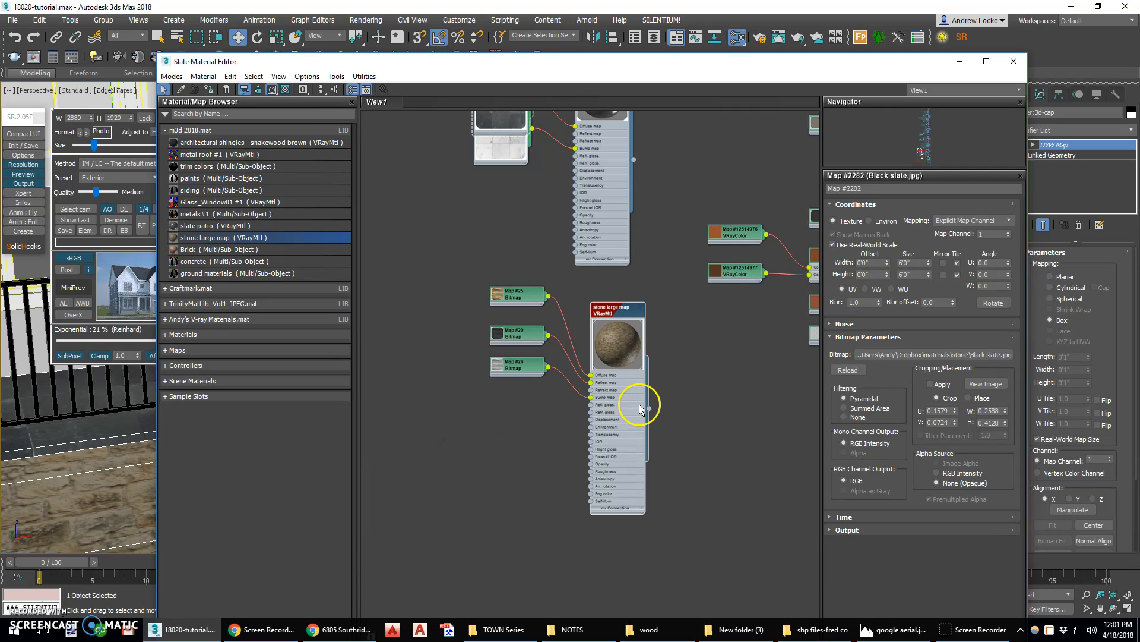
pyautogui.scroll(-4, 594, 399)
pyautogui.moveTo(553, 478); pyautogui.dragTo(479, 281)
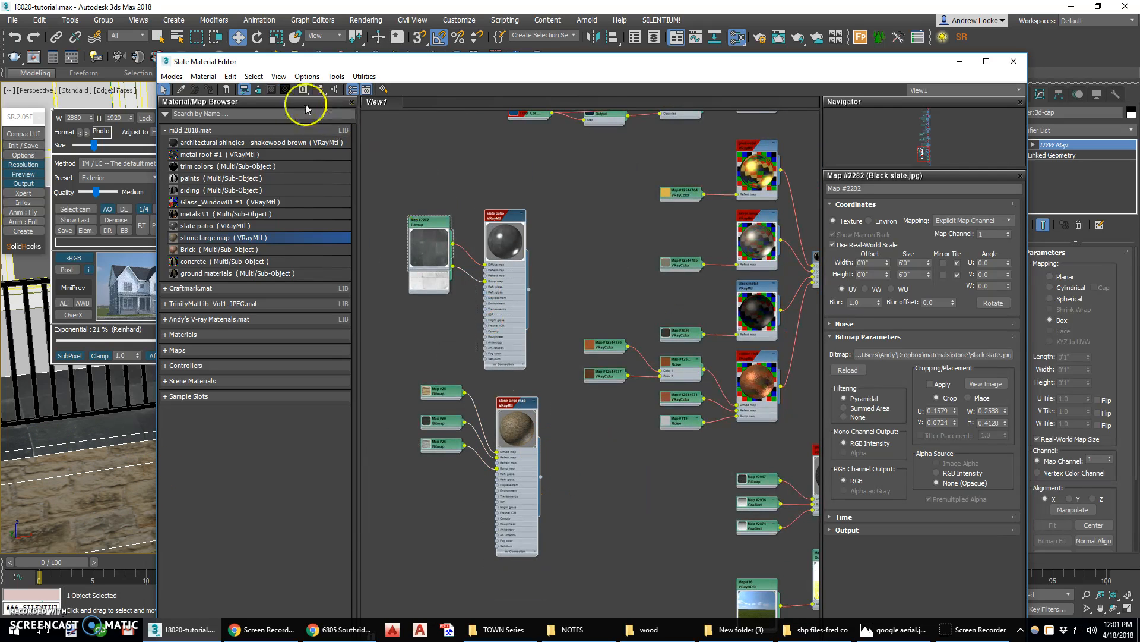
pyautogui.click(321, 90)
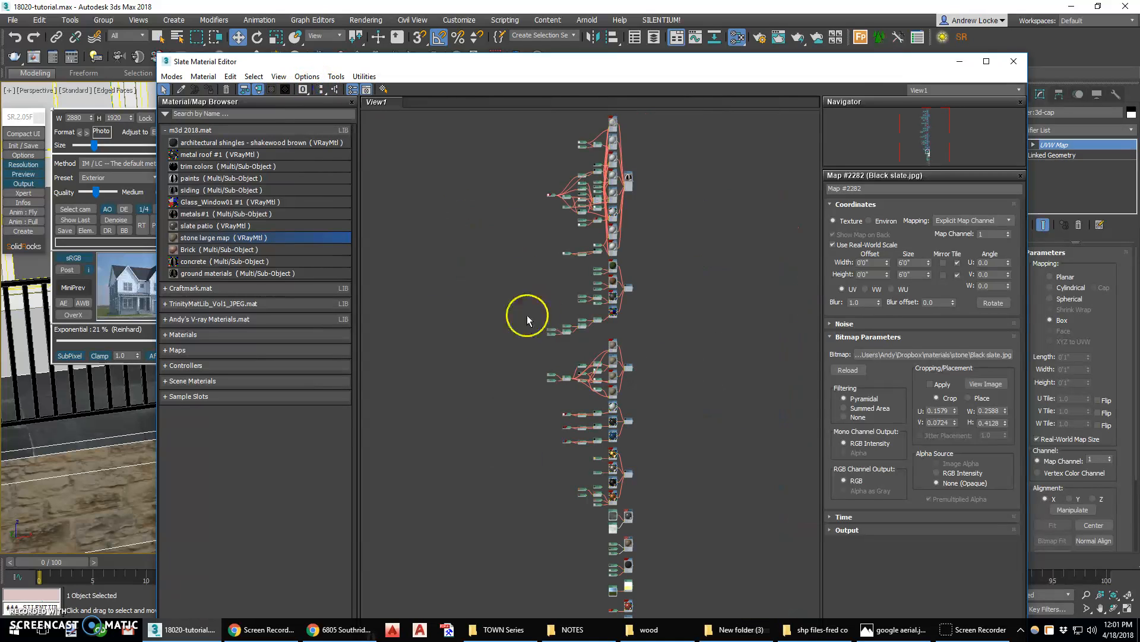
pyautogui.click(1014, 61)
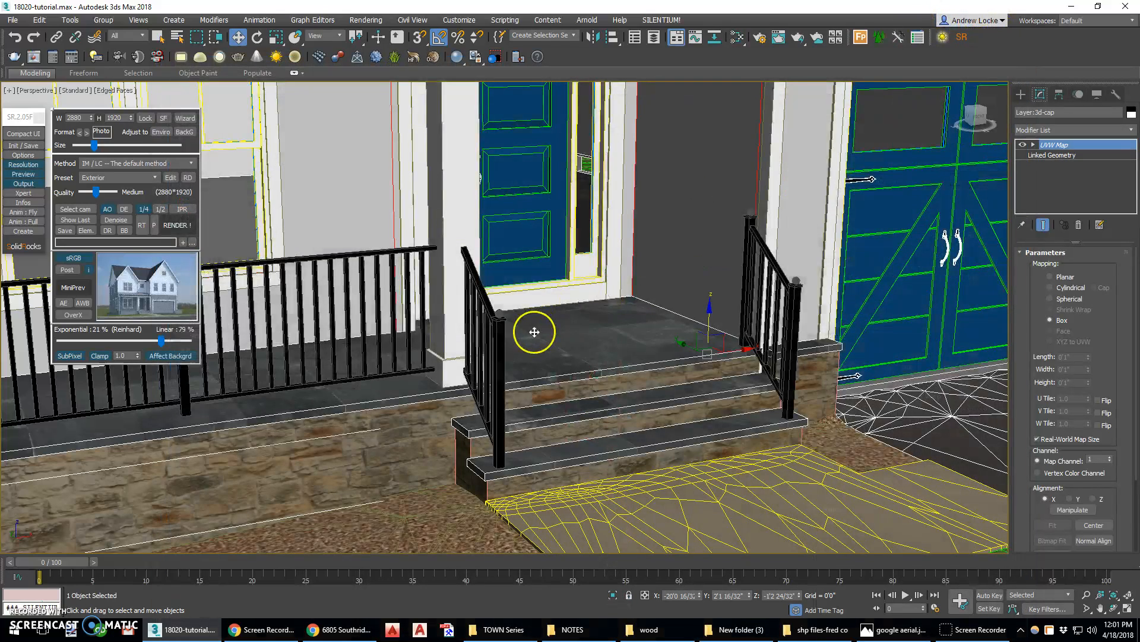
# Render a quarter-size low-quality preview of the house from the camera view
pyautogui.hotkey('alt', 'w')
pyautogui.hotkey('alt', 'w')
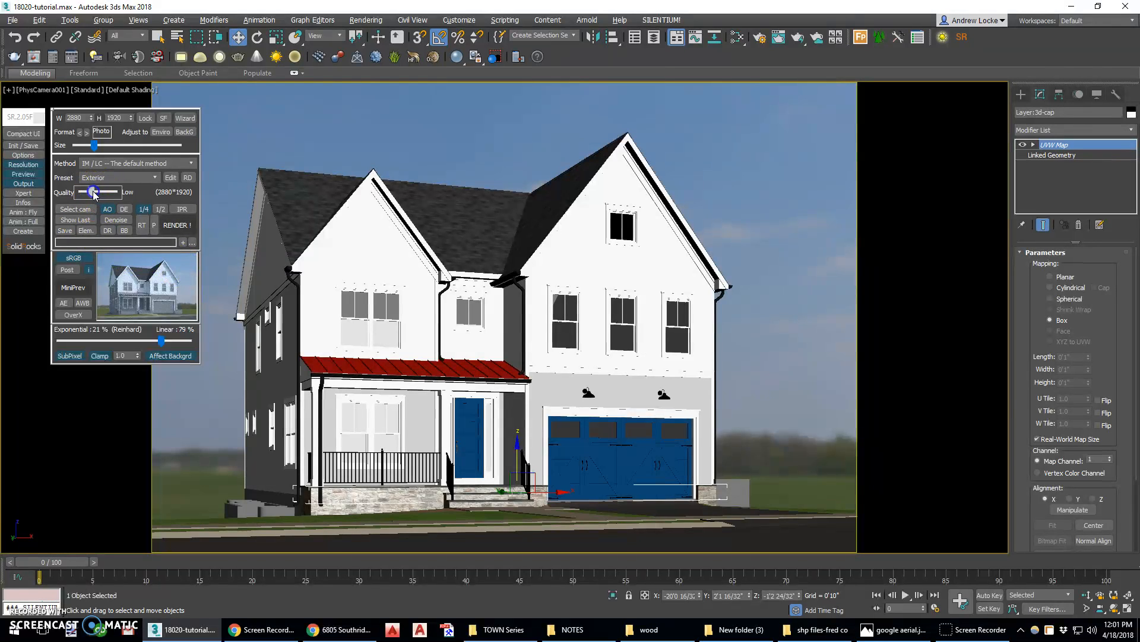
pyautogui.click(143, 209)
pyautogui.click(179, 224)
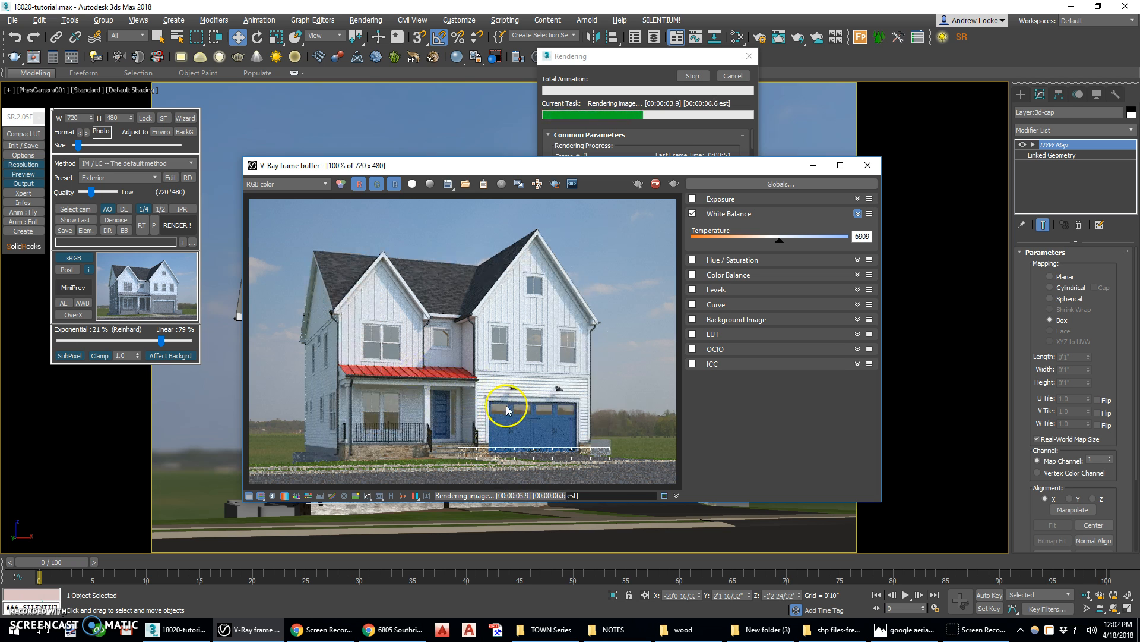
pyautogui.click(868, 166)
pyautogui.hotkey('alt', 'w')
pyautogui.hotkey('alt', 'w')
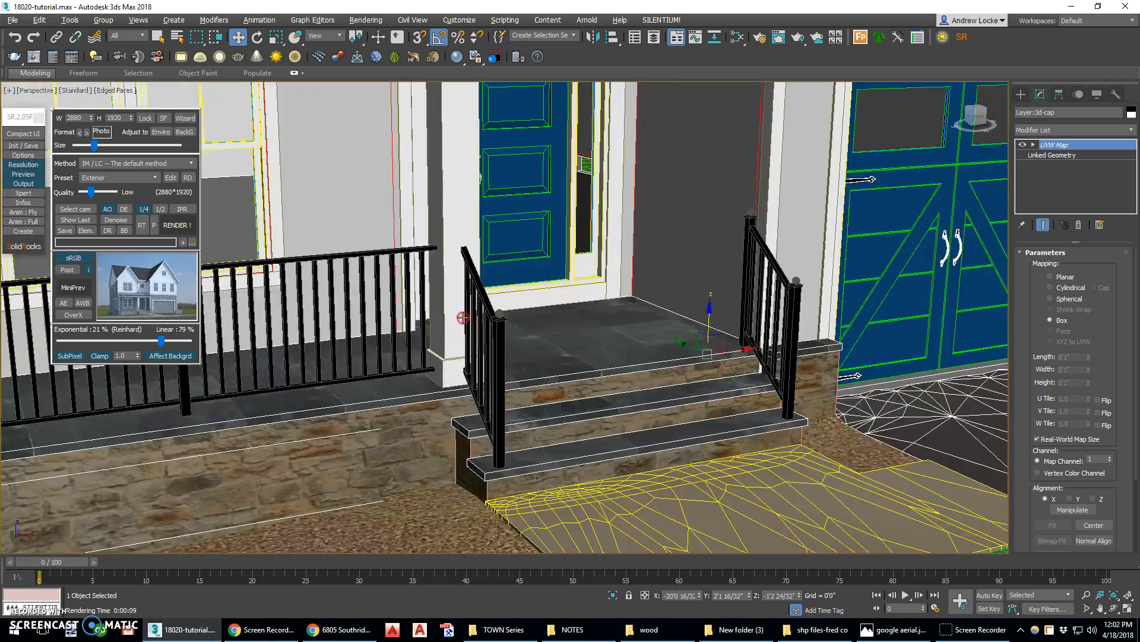
pyautogui.moveTo(465, 319); pyautogui.dragTo(814, 299, button='middle')
pyautogui.scroll(-3, 814, 299)
pyautogui.scroll(-4, 667, 308)
pyautogui.keyDown('alt'); pyautogui.moveTo(603, 307); pyautogui.dragTo(618, 305, button='middle'); pyautogui.keyUp('alt')
pyautogui.scroll(1, 619, 305)
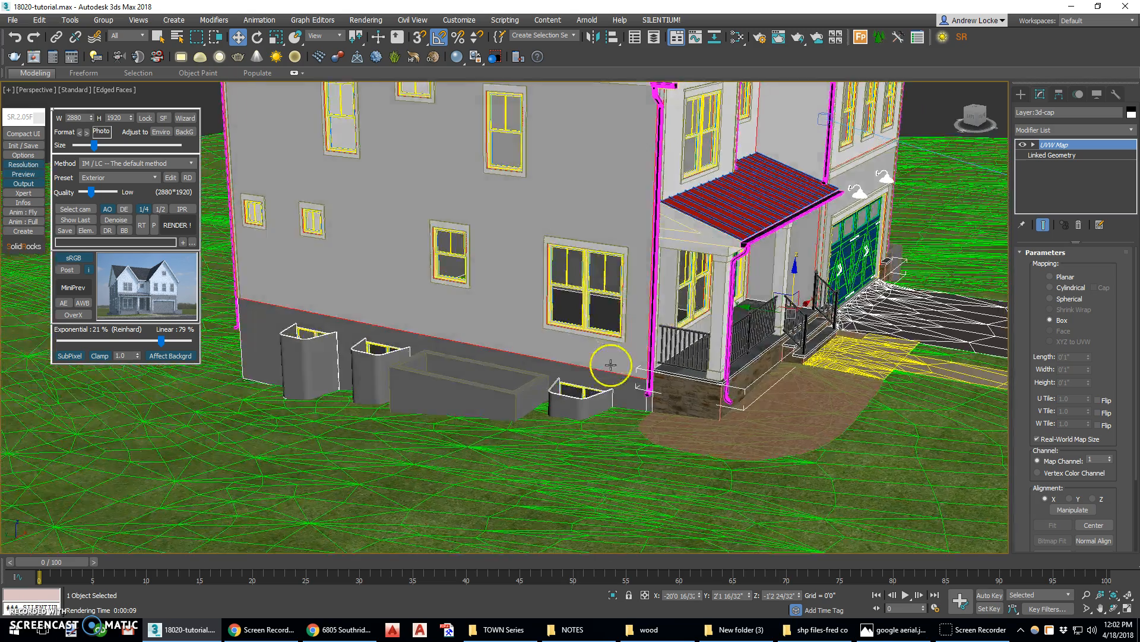
# Assign the concrete foundation material to the house's foundation wall, checking its tiles bump map first
pyautogui.scroll(3, 611, 364)
pyautogui.moveTo(582, 383); pyautogui.dragTo(583, 338, button='middle')
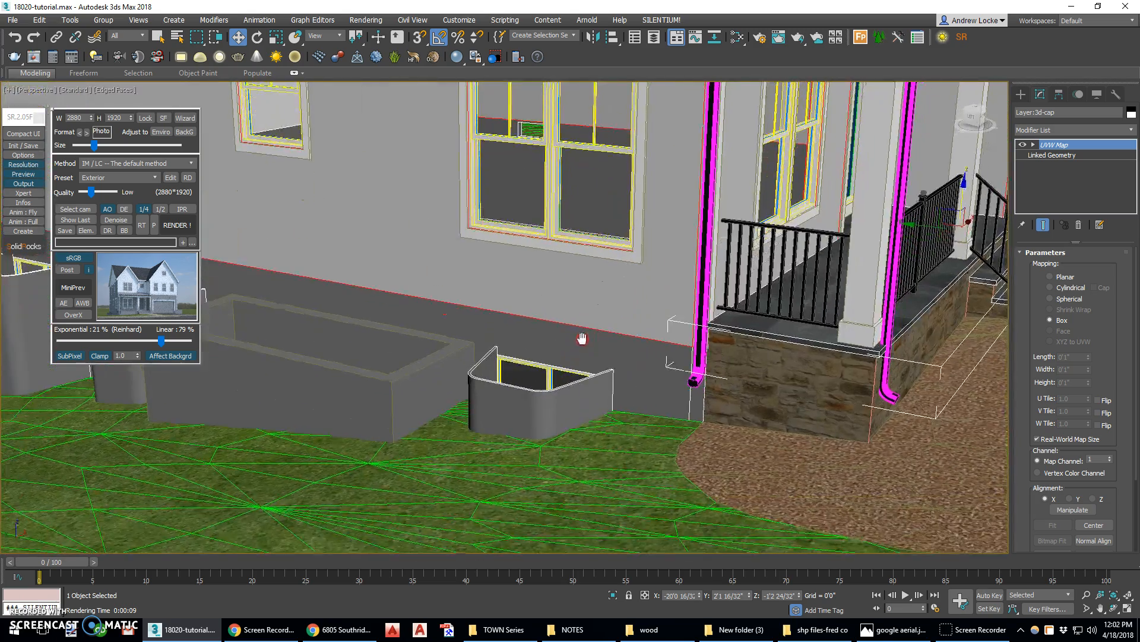
pyautogui.click(509, 336)
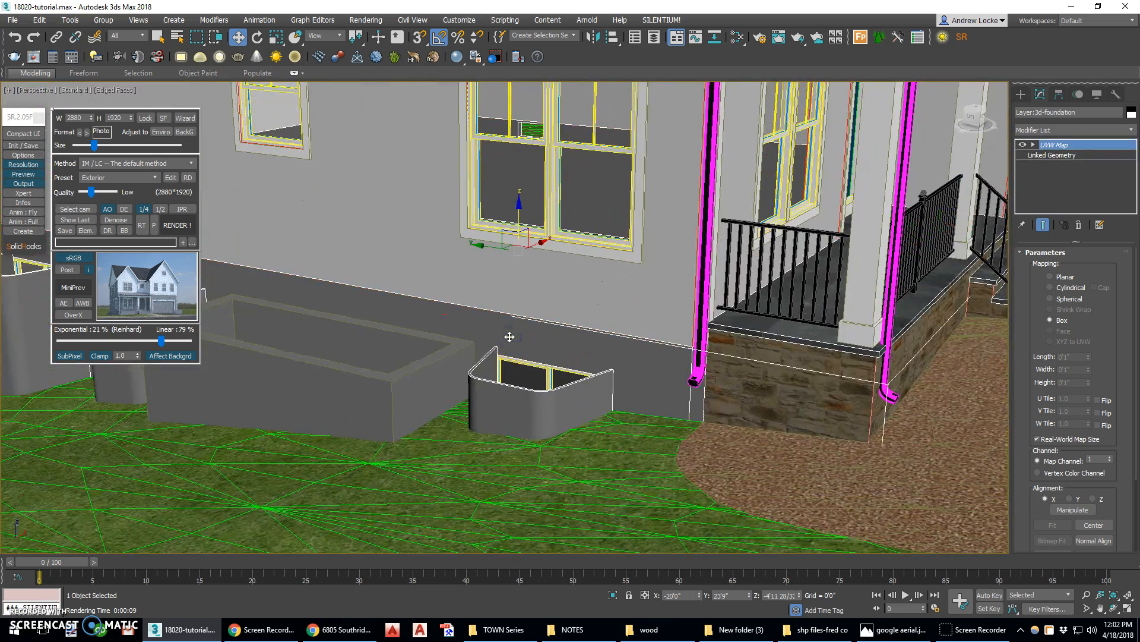
pyautogui.press('m')
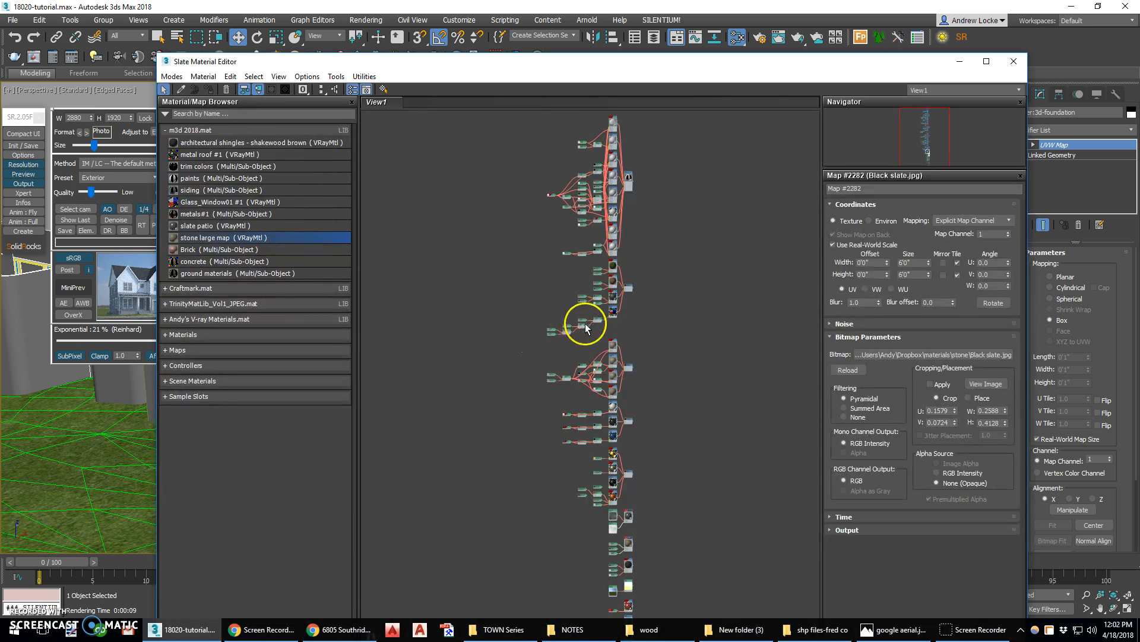
pyautogui.scroll(4, 633, 358)
pyautogui.scroll(3, 632, 358)
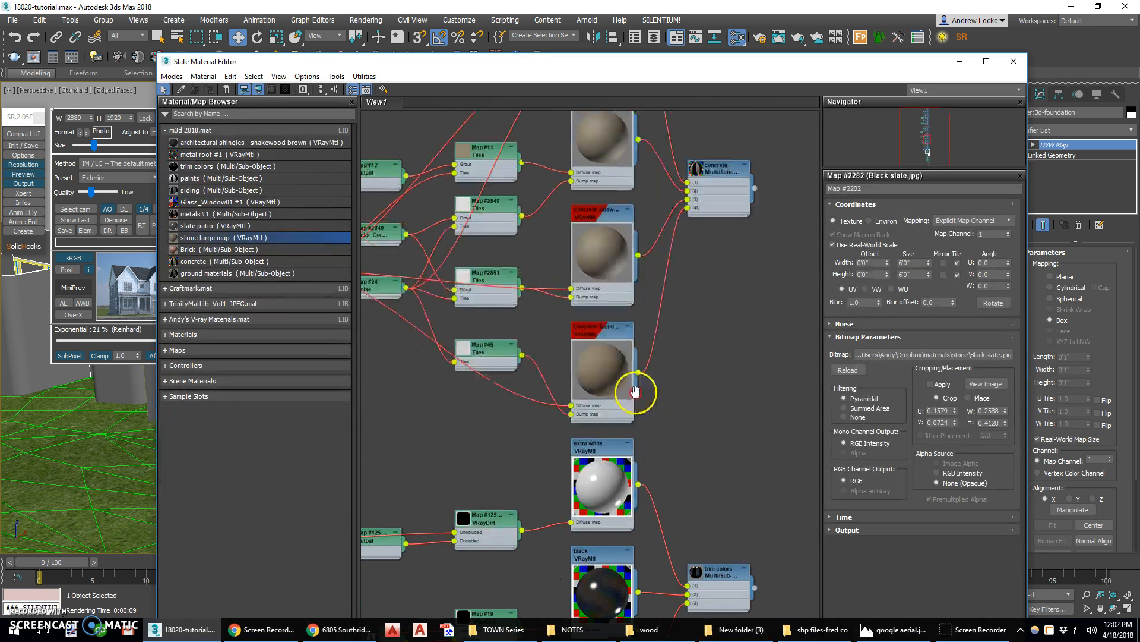
pyautogui.moveTo(567, 363); pyautogui.dragTo(736, 361, button='middle')
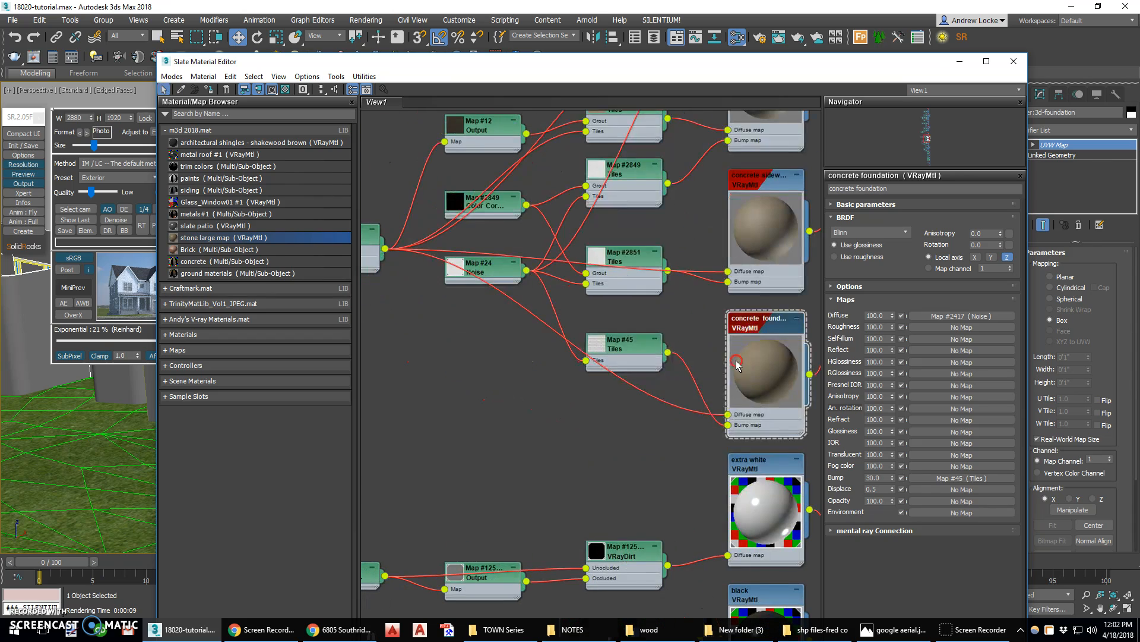
pyautogui.doubleClick(598, 345)
pyautogui.click(623, 393)
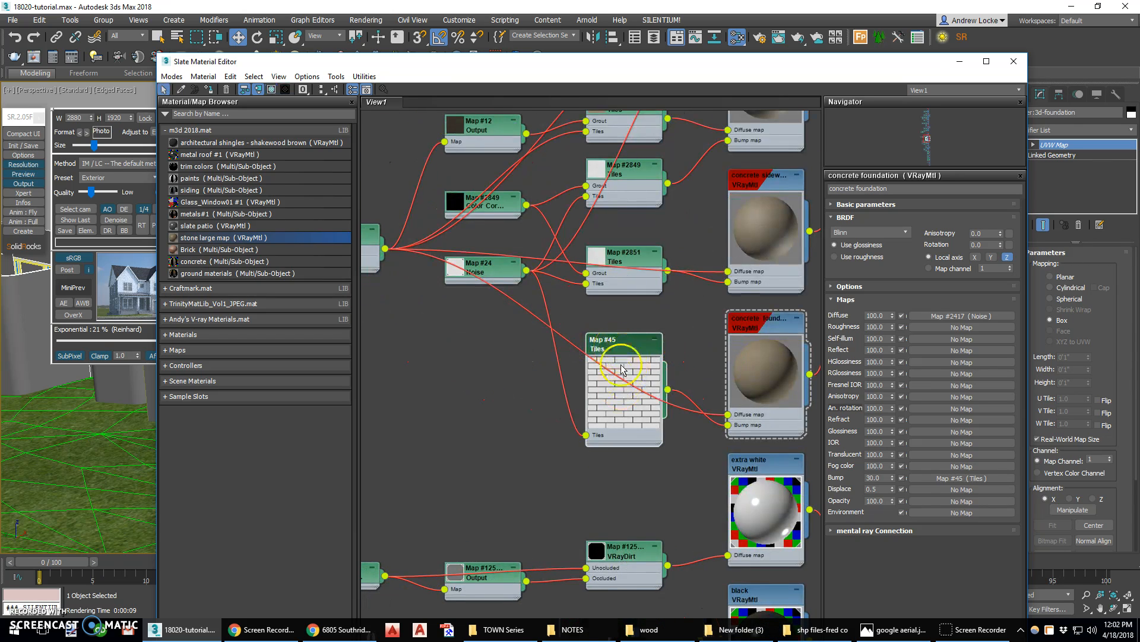
pyautogui.moveTo(774, 355); pyautogui.dragTo(591, 351, button='middle')
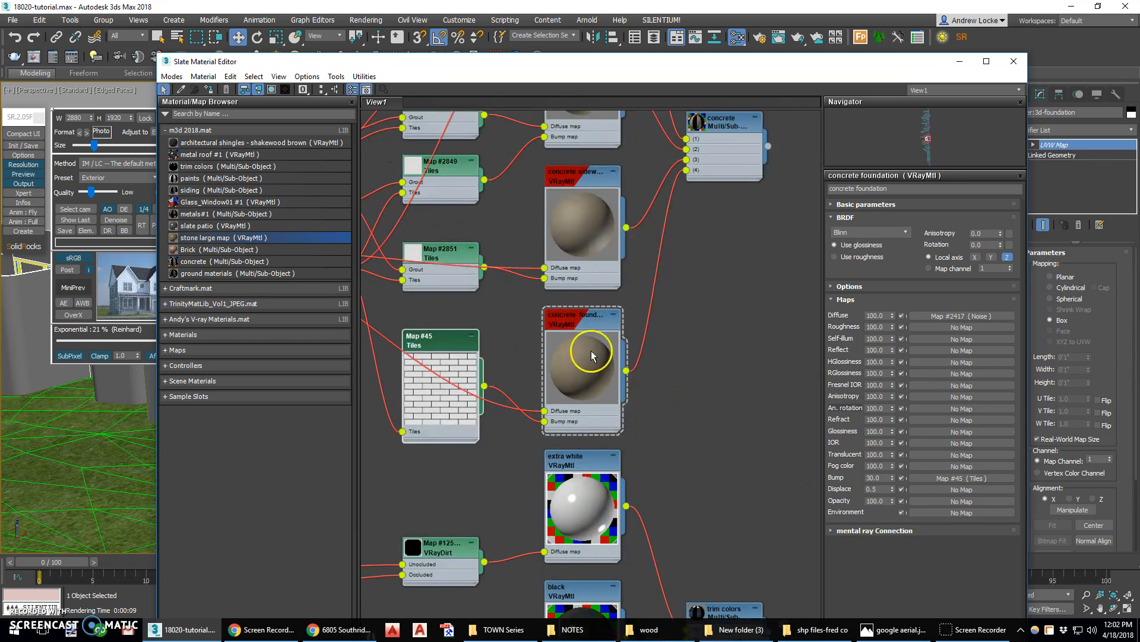
pyautogui.moveTo(627, 374)
pyautogui.mouseDown()
pyautogui.moveTo(351, 397)
pyautogui.moveTo(647, 366)
pyautogui.mouseUp()
pyautogui.click(579, 313)
pyautogui.click(209, 90)
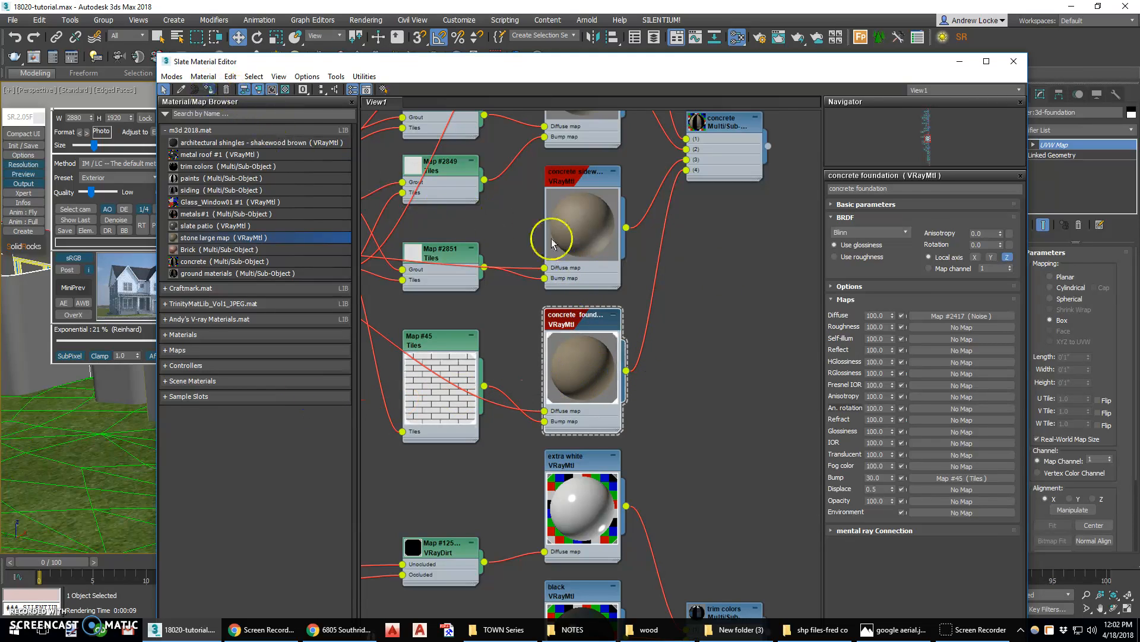
pyautogui.click(1014, 61)
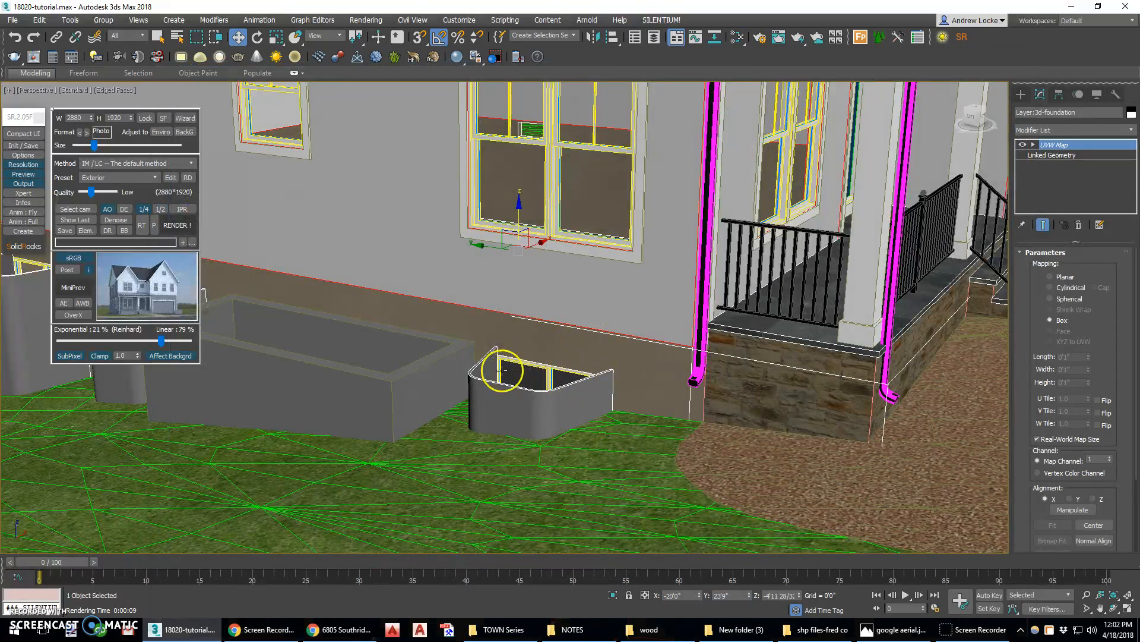
# Examine the window wells and planter box along the foundation wall
pyautogui.click(564, 392)
pyautogui.click(542, 404)
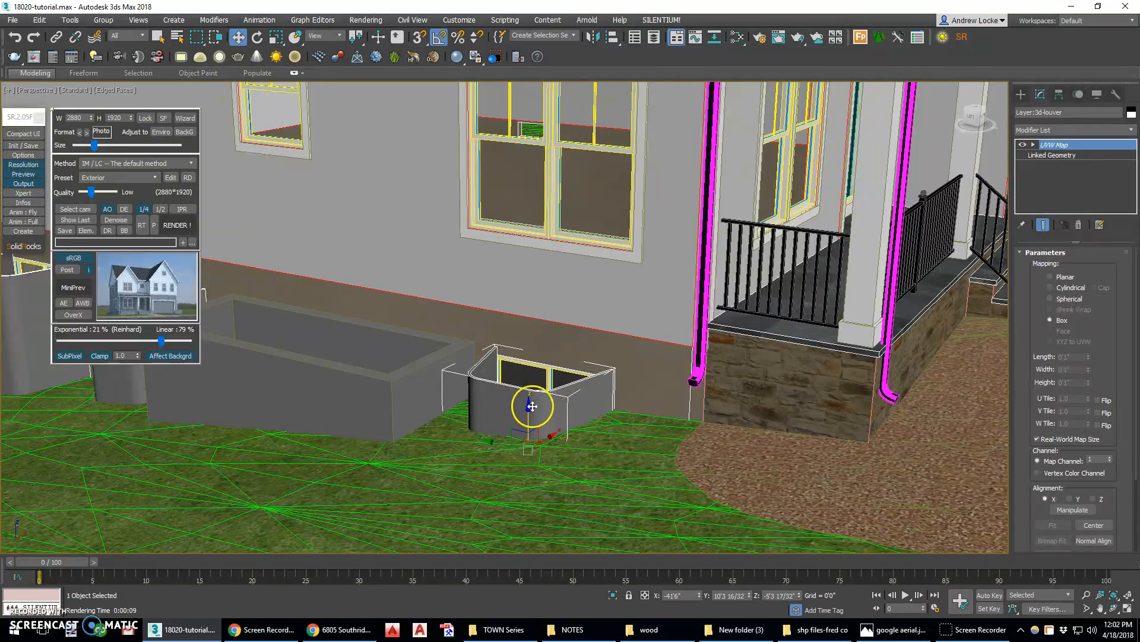
pyautogui.moveTo(571, 383); pyautogui.dragTo(655, 371, button='middle')
pyautogui.moveTo(645, 373); pyautogui.dragTo(644, 408)
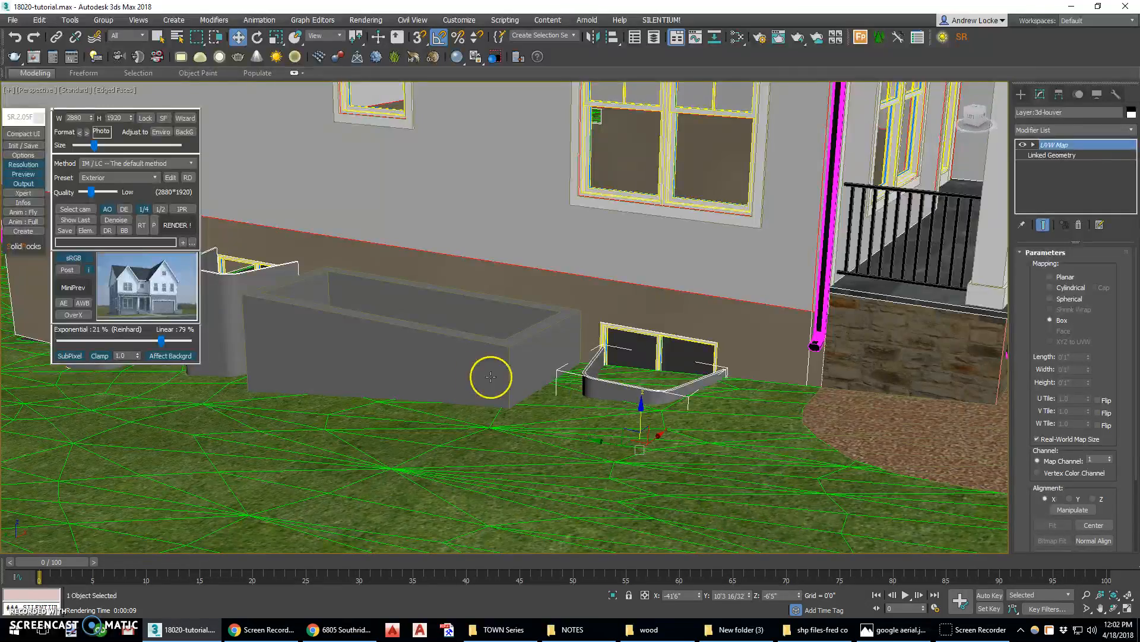
pyautogui.moveTo(490, 377); pyautogui.dragTo(695, 372, button='middle')
pyautogui.moveTo(392, 295); pyautogui.dragTo(394, 361)
pyautogui.moveTo(262, 270); pyautogui.dragTo(257, 355)
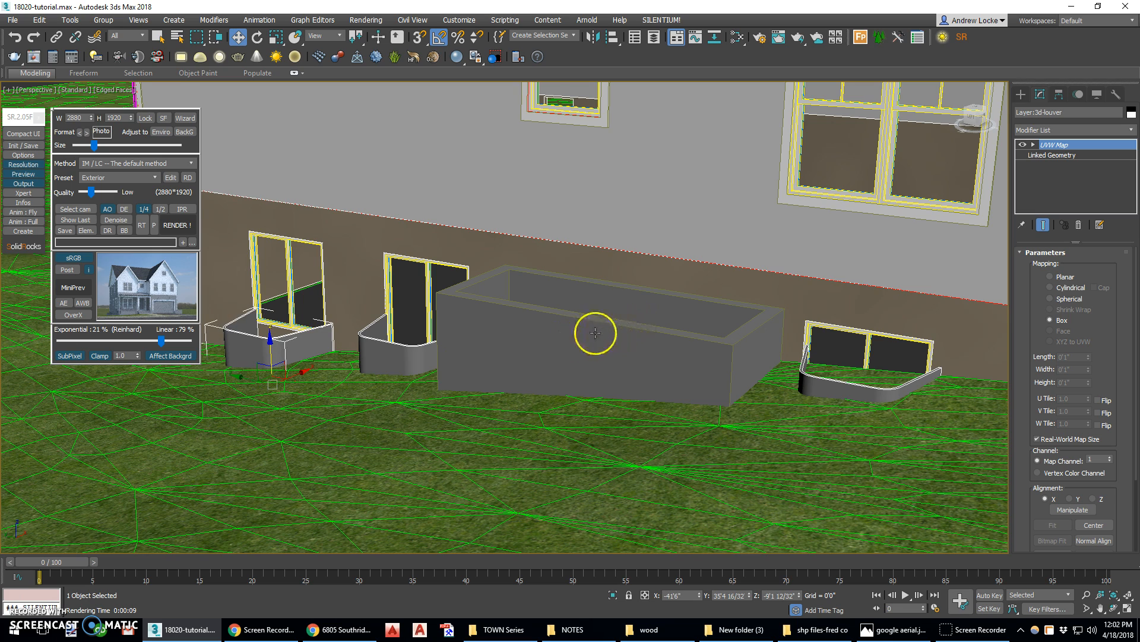
pyautogui.moveTo(635, 315); pyautogui.dragTo(537, 337, button='middle')
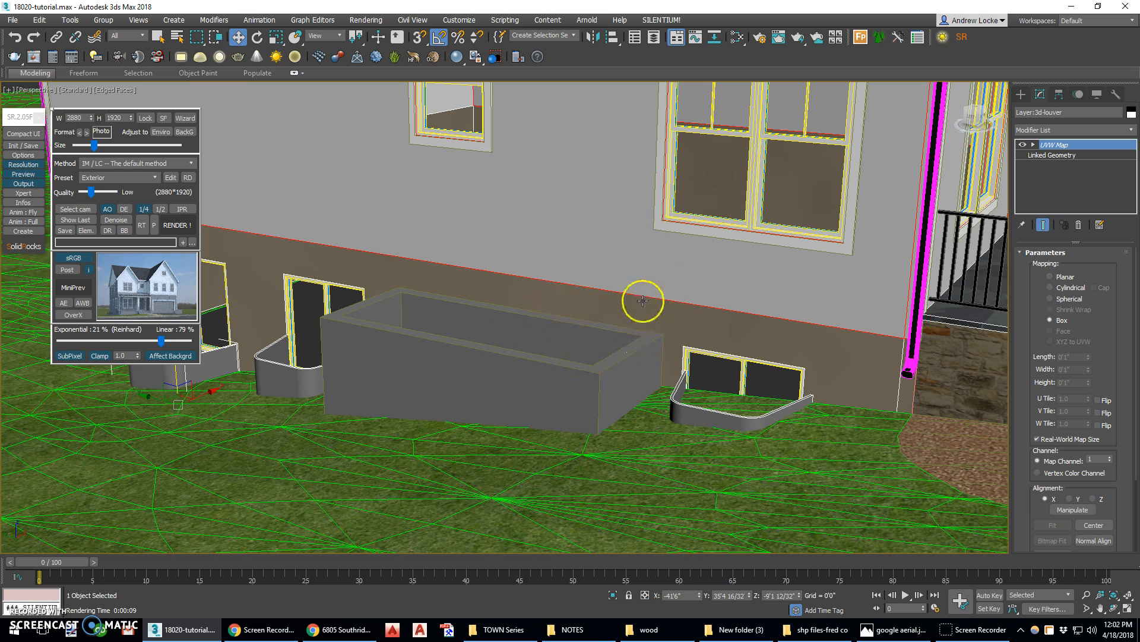
pyautogui.moveTo(661, 342); pyautogui.dragTo(605, 345, button='middle')
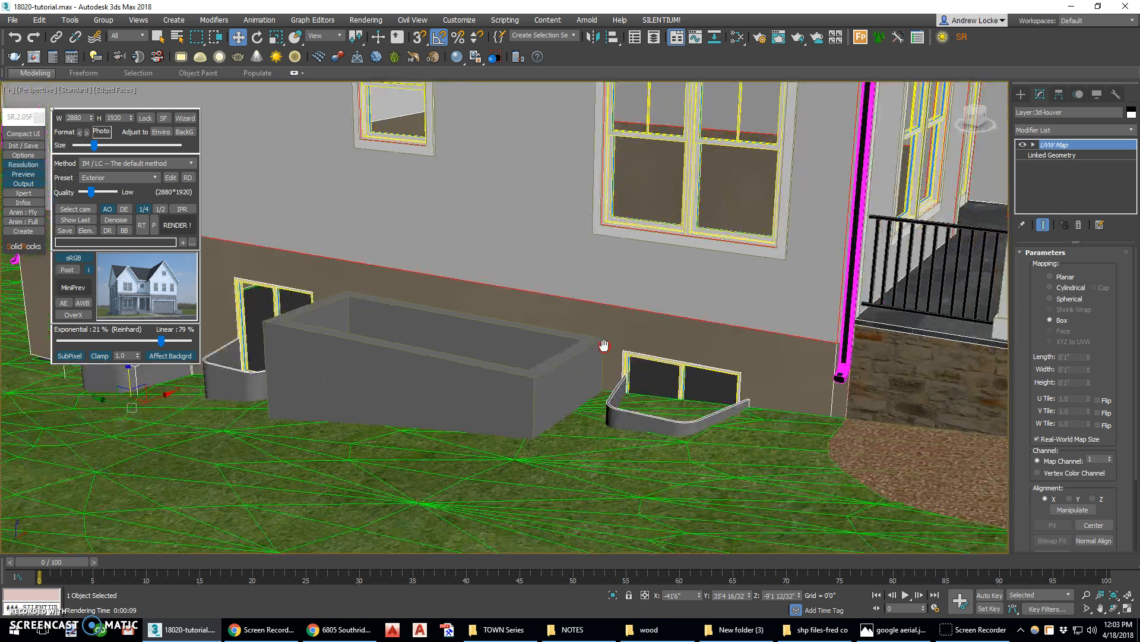
# Select the planter box and create a new VRayMtl material node in the Slate Material Editor
pyautogui.click(422, 369)
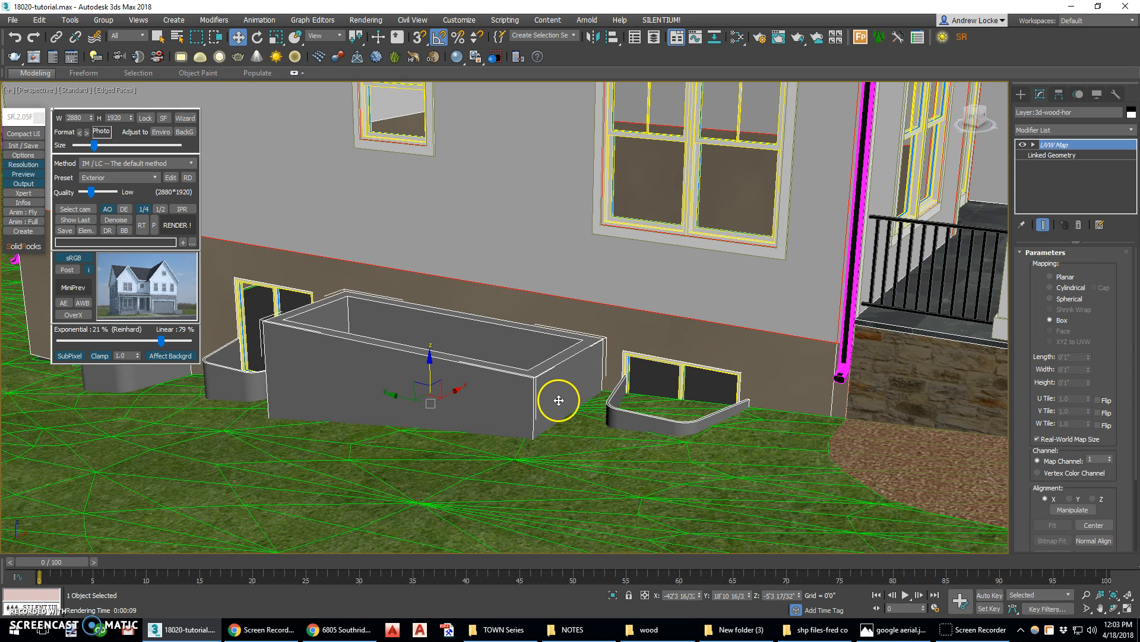
pyautogui.press('m')
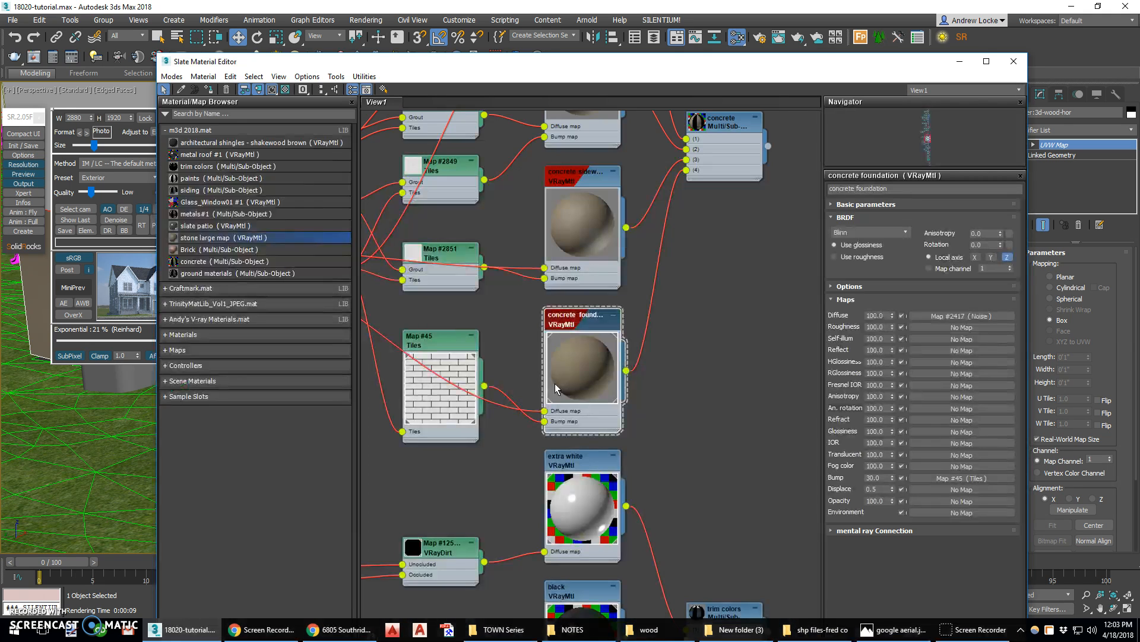
pyautogui.scroll(-5, 639, 303)
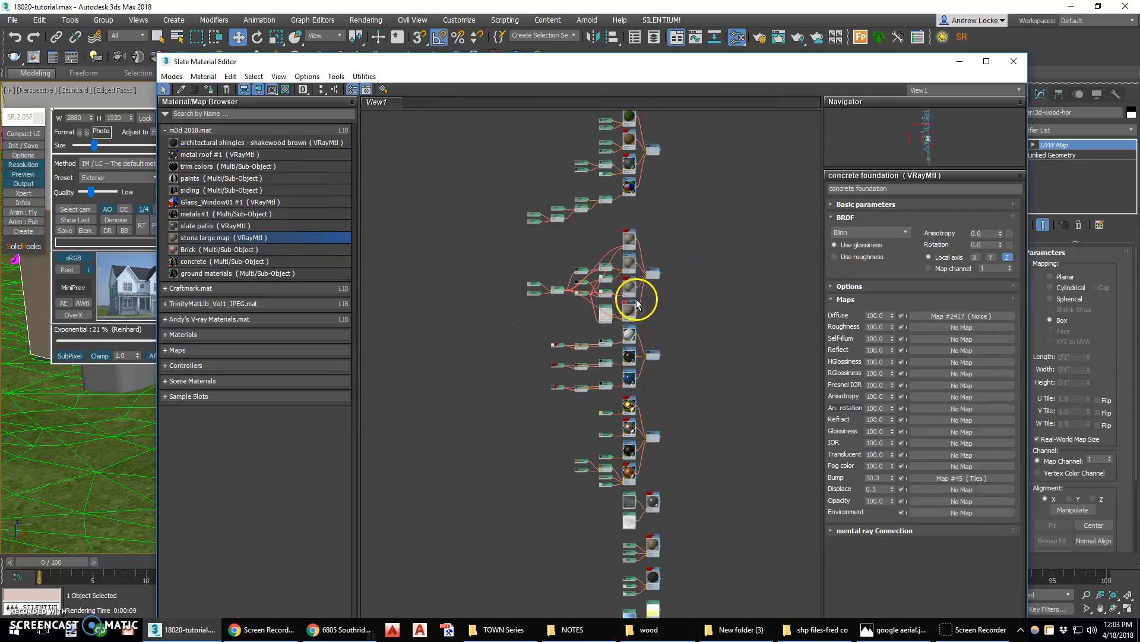
pyautogui.scroll(3, 445, 315)
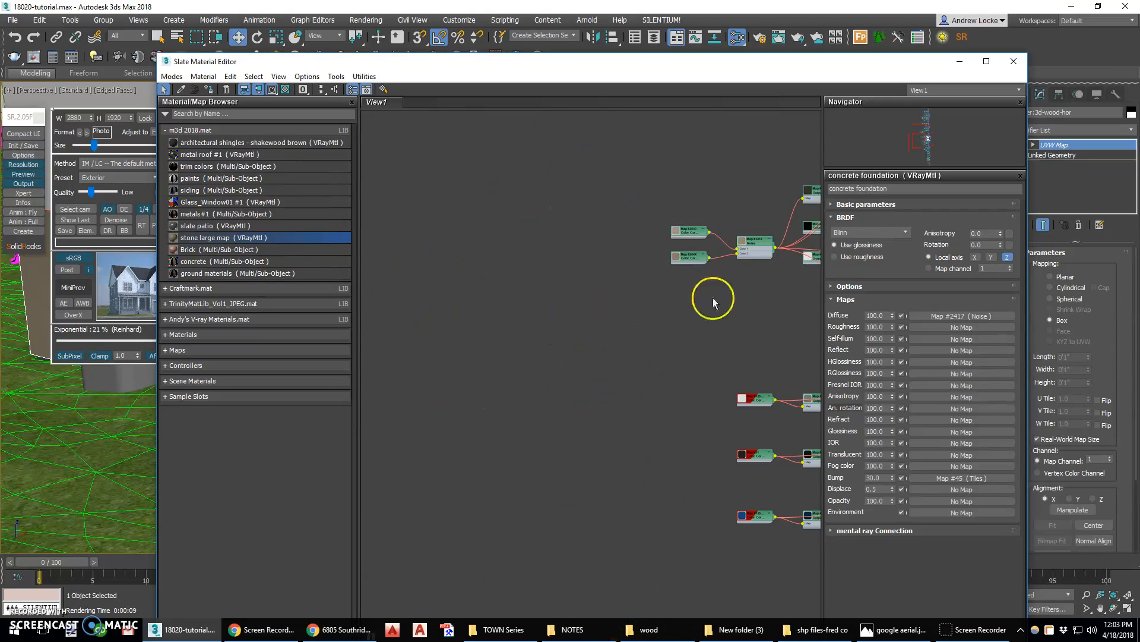
pyautogui.scroll(4, 711, 298)
pyautogui.rightClick(453, 284)
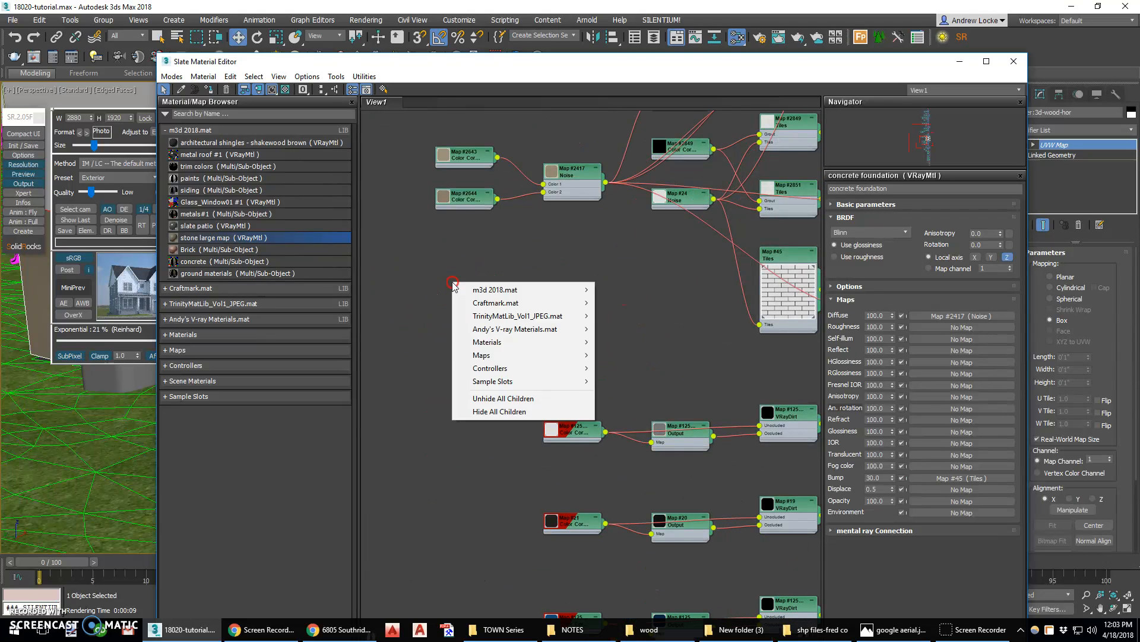
pyautogui.moveTo(487, 342)
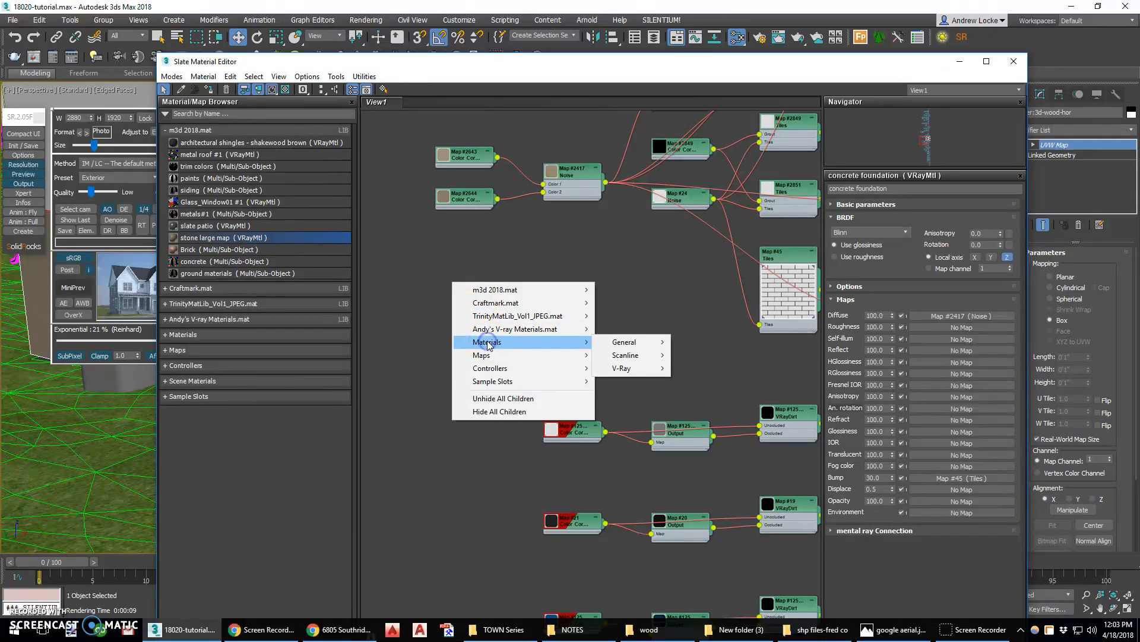
pyautogui.moveTo(630, 369)
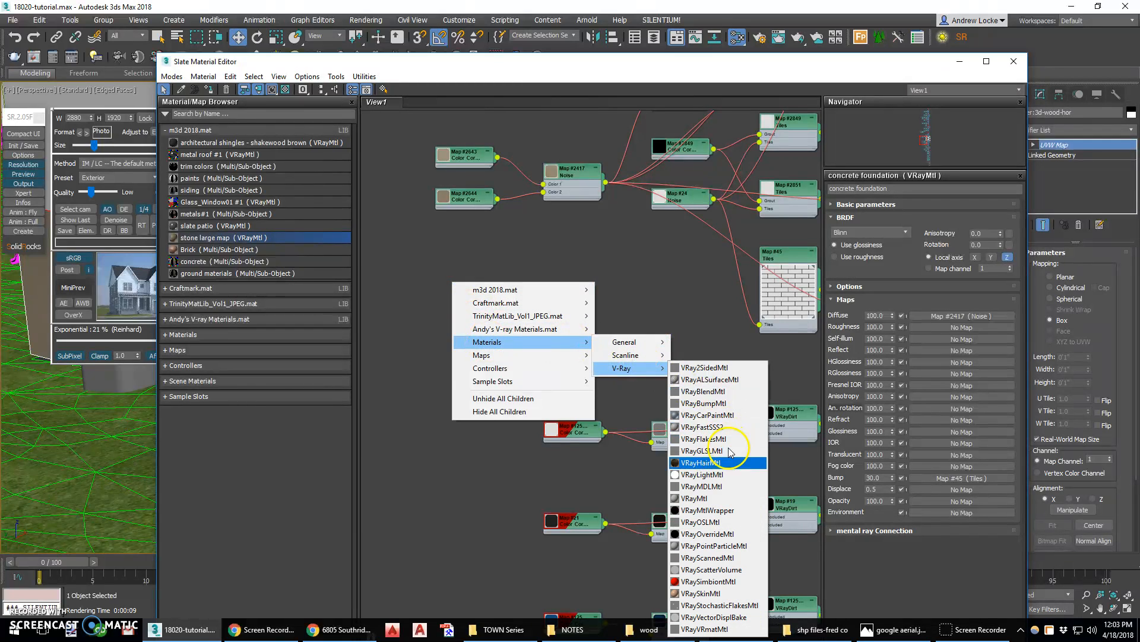
pyautogui.click(711, 499)
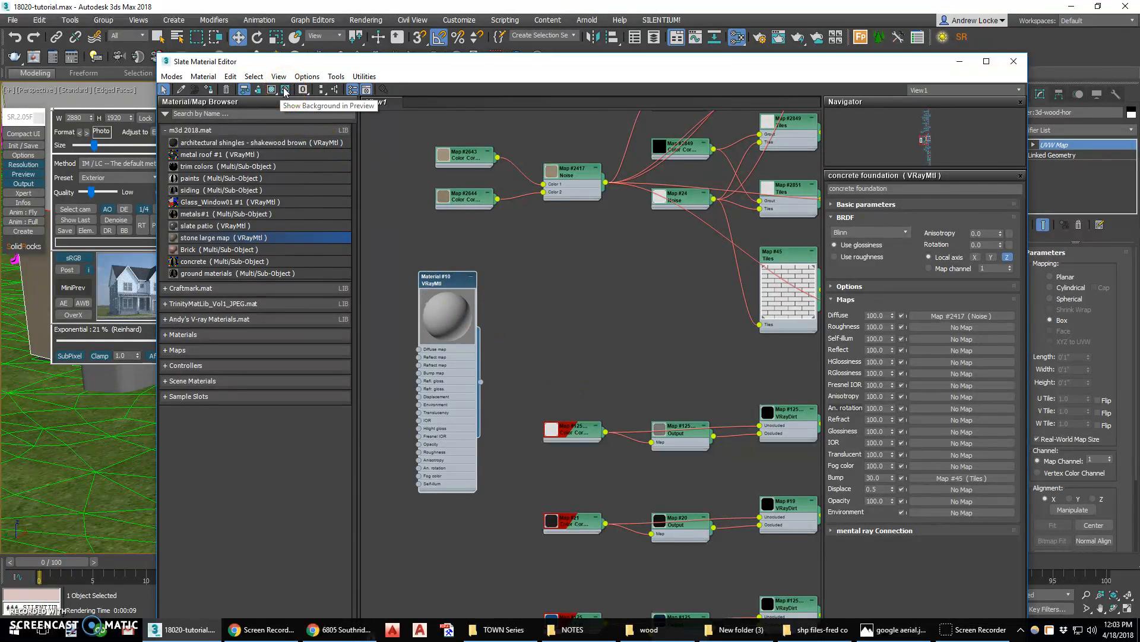
pyautogui.click(272, 90)
pyautogui.click(272, 90)
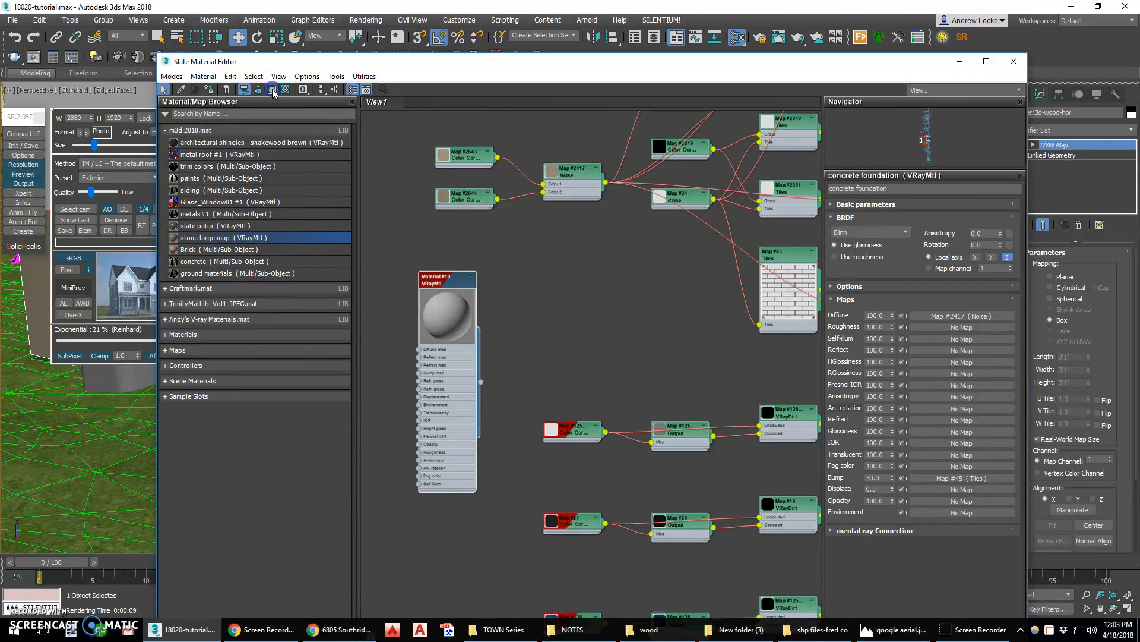
pyautogui.moveTo(453, 68); pyautogui.dragTo(743, 66)
pyautogui.moveTo(771, 377); pyautogui.dragTo(359, 362)
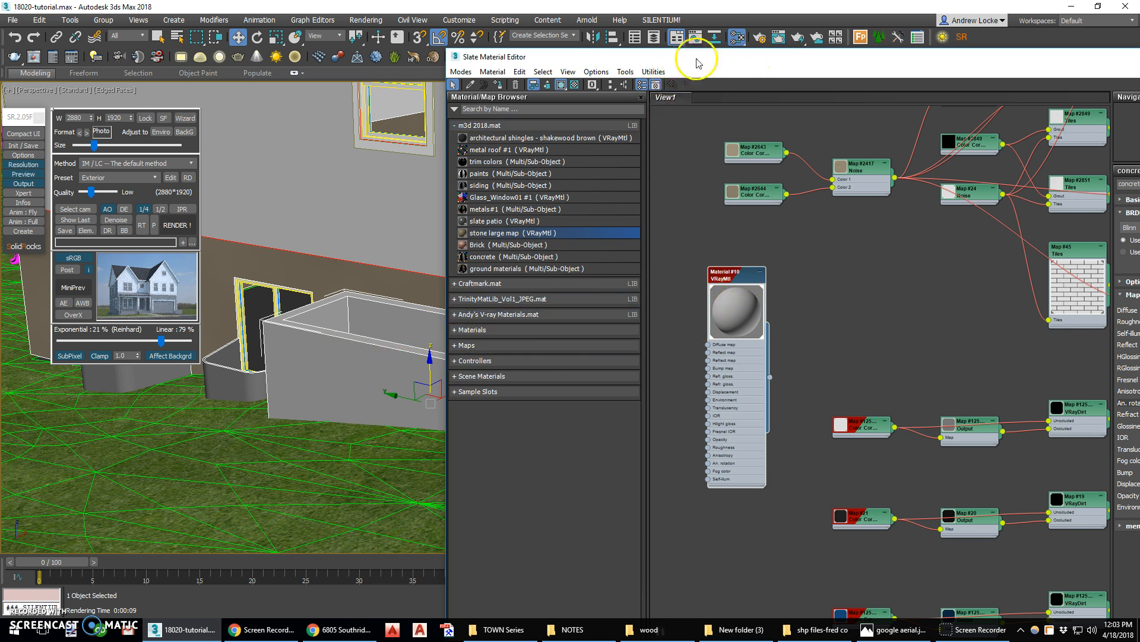
pyautogui.moveTo(699, 61); pyautogui.dragTo(615, 62)
pyautogui.moveTo(660, 289); pyautogui.dragTo(710, 280)
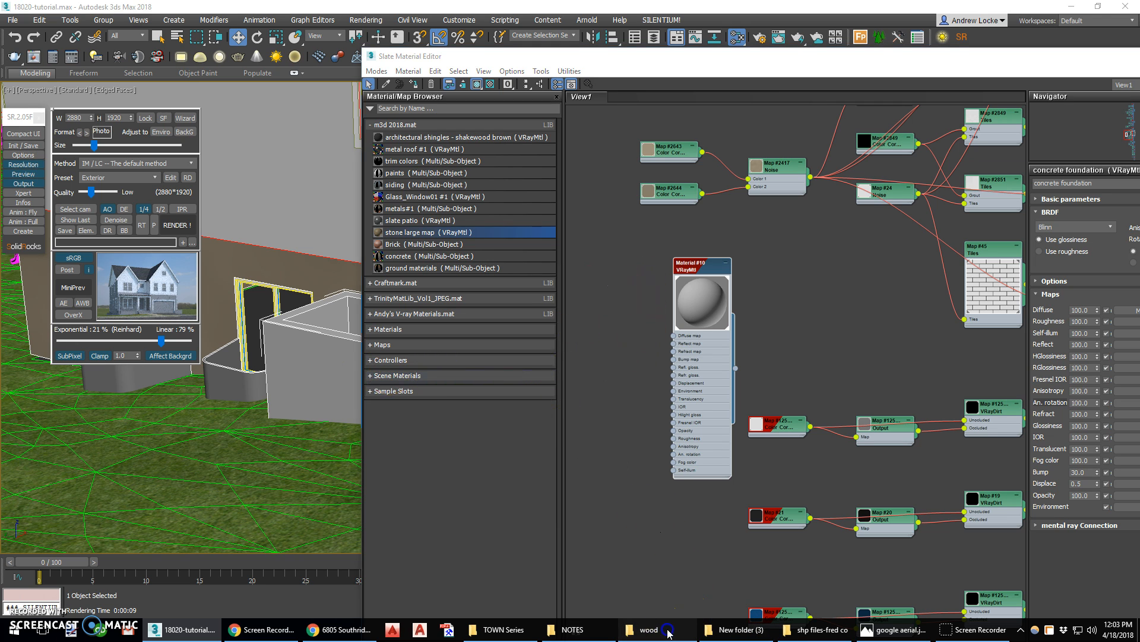
pyautogui.moveTo(1139, 92); pyautogui.dragTo(581, 91)
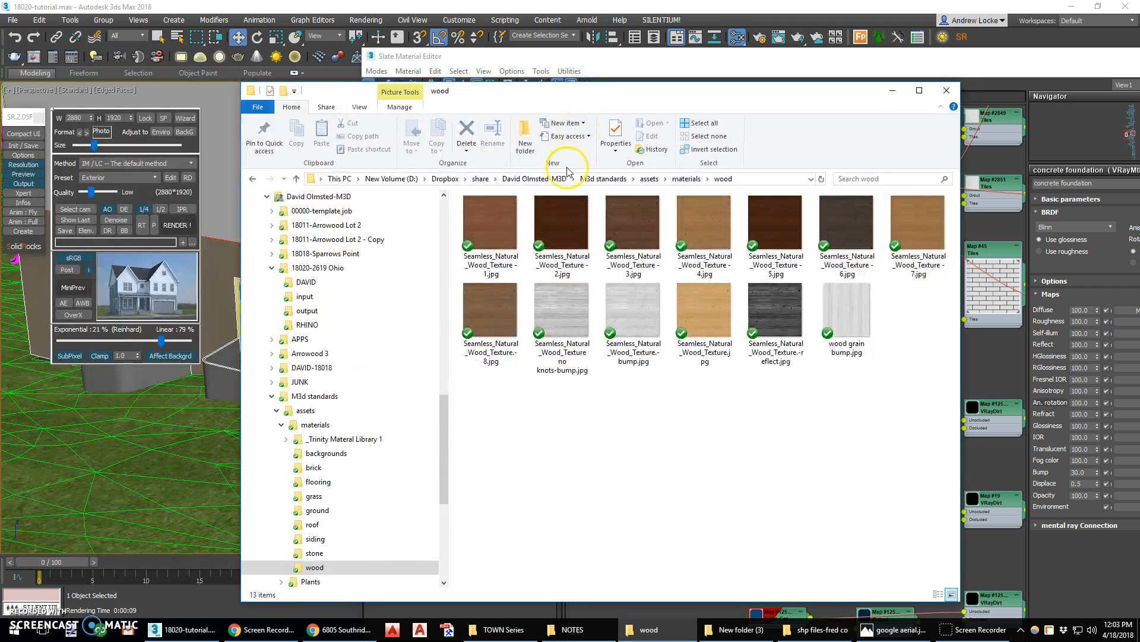
# Browse the wood materials folder and preview the first seamless natural wood texture
pyautogui.click(687, 179)
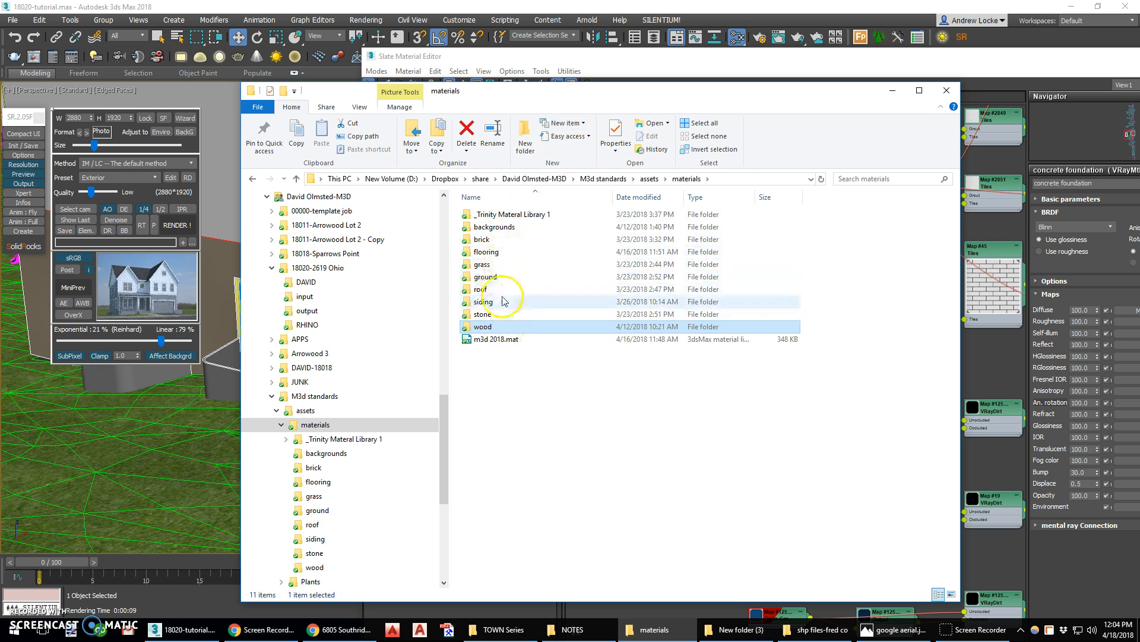
pyautogui.doubleClick(498, 327)
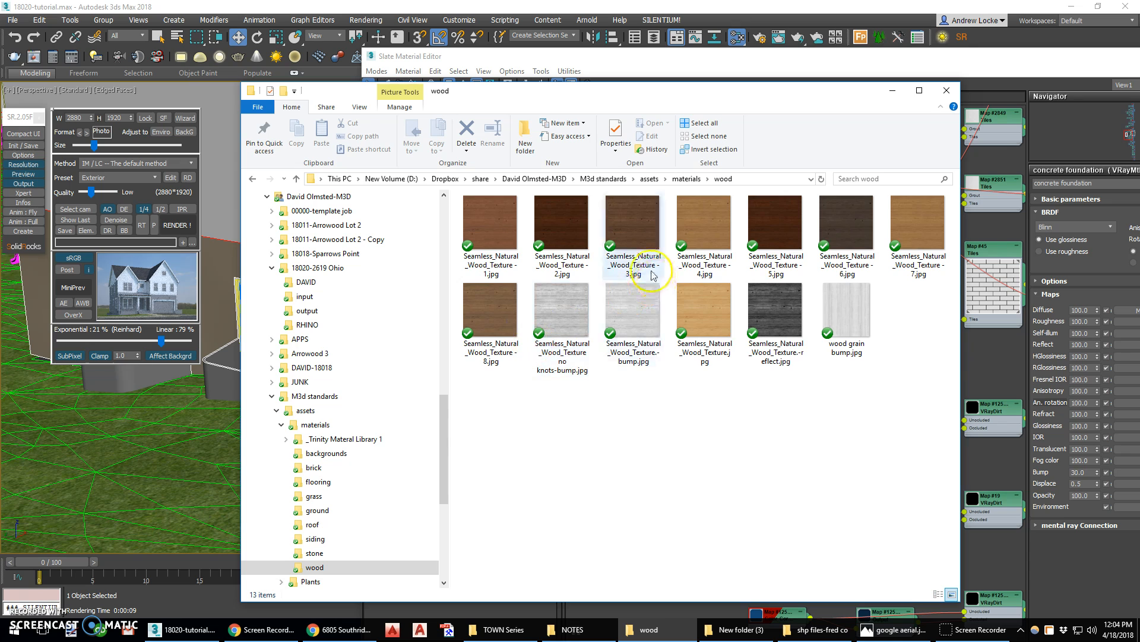
pyautogui.click(497, 224)
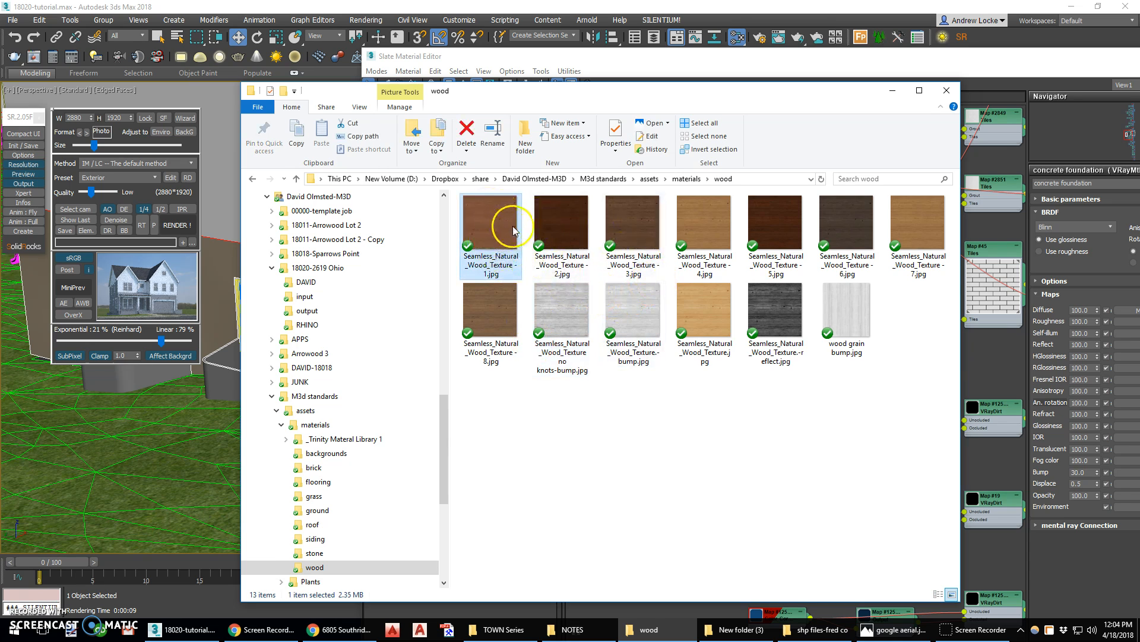
pyautogui.doubleClick(495, 224)
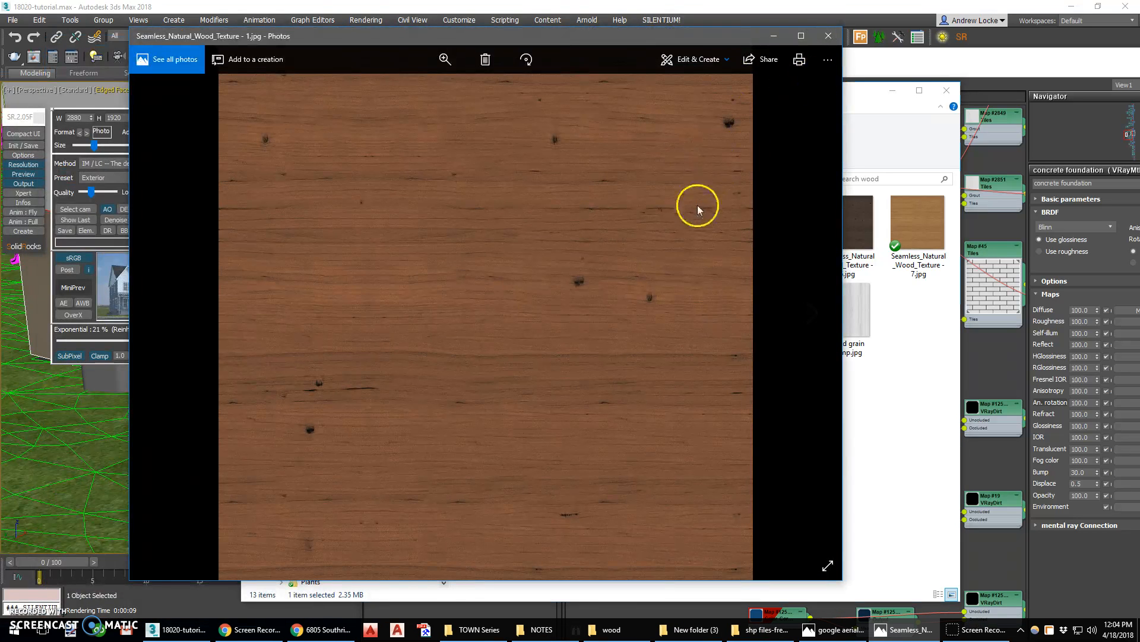
pyautogui.click(827, 38)
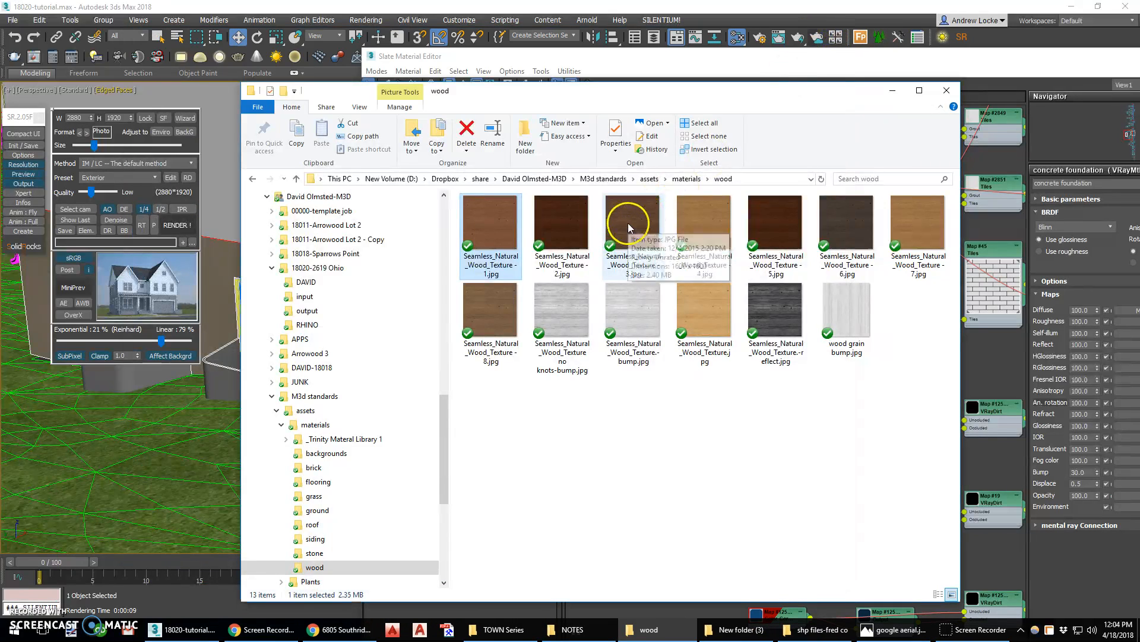
# Add Seamless_Natural_Wood_Texture - 4.jpg to the material editor as a bitmap node
pyautogui.doubleClick(712, 221)
pyautogui.moveTo(688, 99); pyautogui.dragTo(681, 288)
pyautogui.moveTo(700, 414); pyautogui.dragTo(647, 259)
pyautogui.click(690, 237)
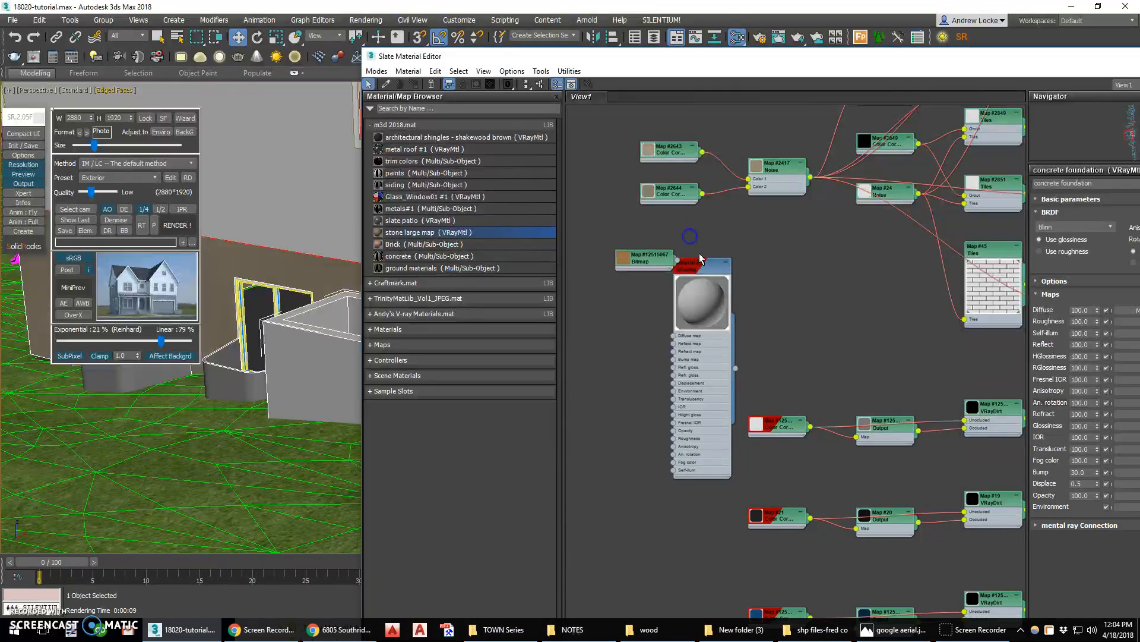
# Open the new wood bitmap node's parameters and view its full image
pyautogui.scroll(2, 740, 306)
pyautogui.moveTo(700, 308); pyautogui.dragTo(893, 264, button='middle')
pyautogui.moveTo(803, 193); pyautogui.dragTo(693, 248)
pyautogui.moveTo(813, 251); pyautogui.dragTo(626, 224, button='middle')
pyautogui.moveTo(729, 218); pyautogui.dragTo(835, 243, button='middle')
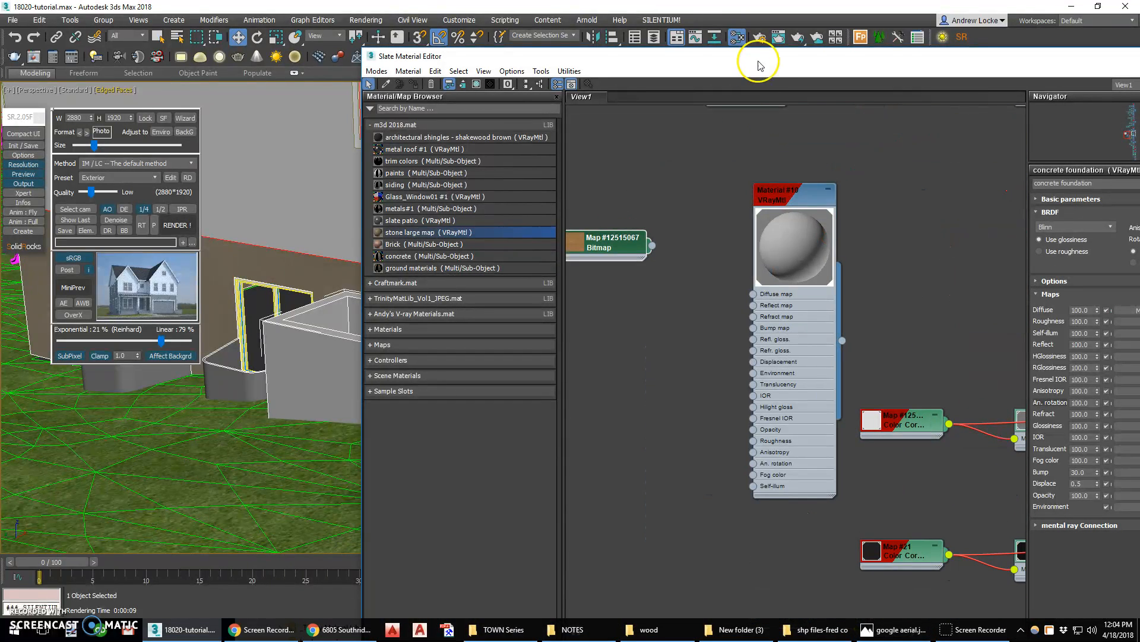
pyautogui.moveTo(758, 56); pyautogui.dragTo(505, 24)
pyautogui.doubleClick(370, 215)
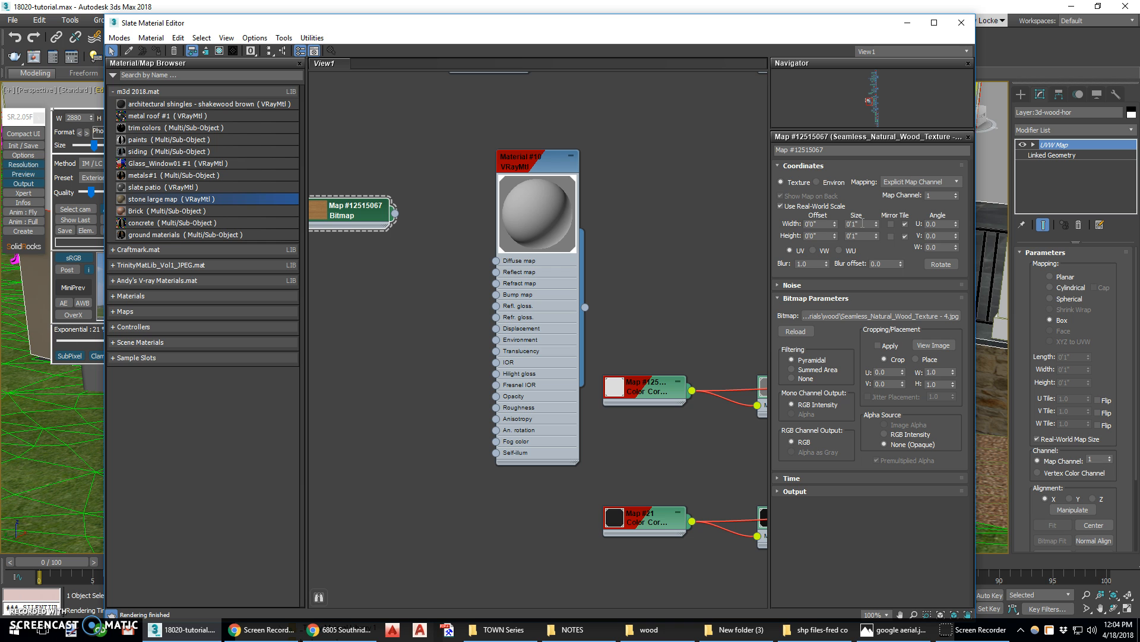
pyautogui.click(933, 345)
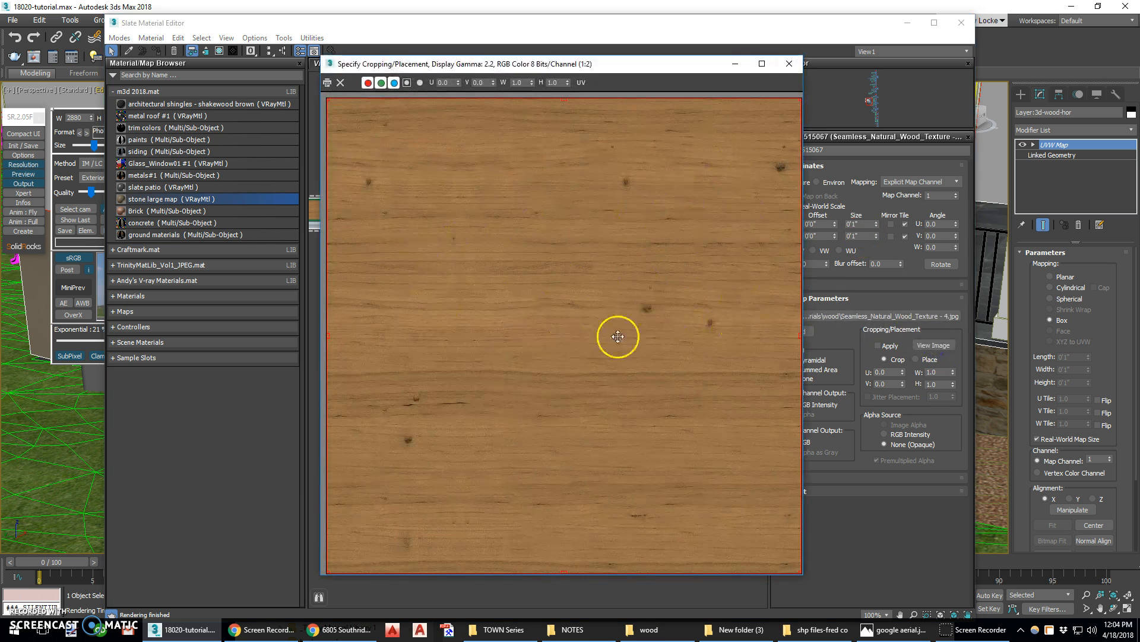
# Close the image viewer, set the wood bitmap's real-world width and height to 4'0", and close the material editor
pyautogui.click(789, 64)
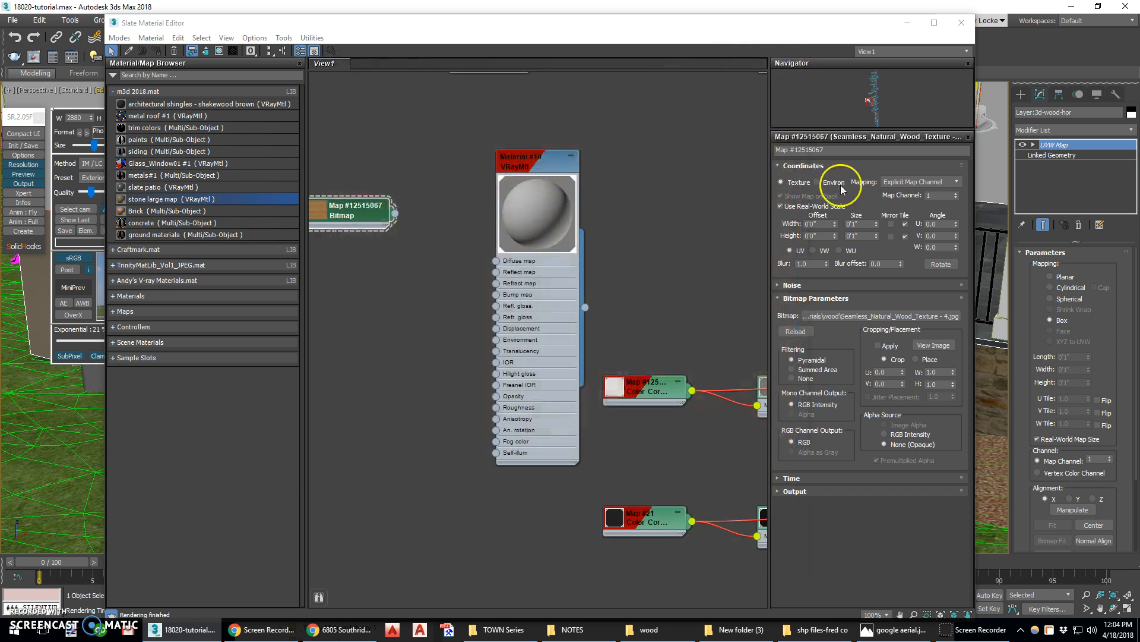
pyautogui.doubleClick(863, 224)
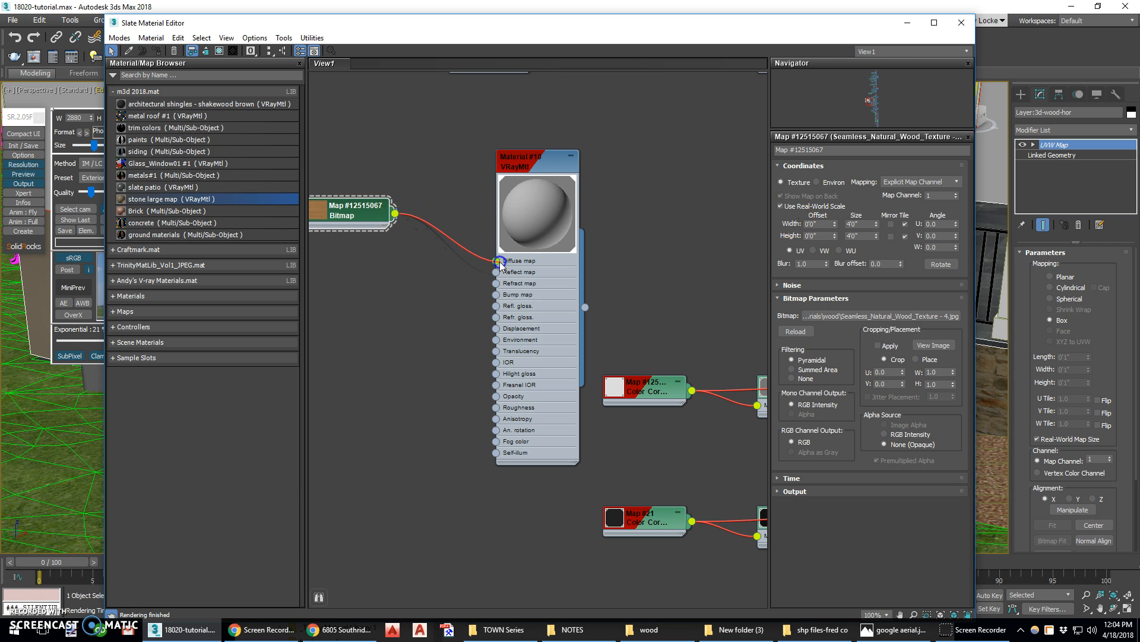
pyautogui.click(962, 22)
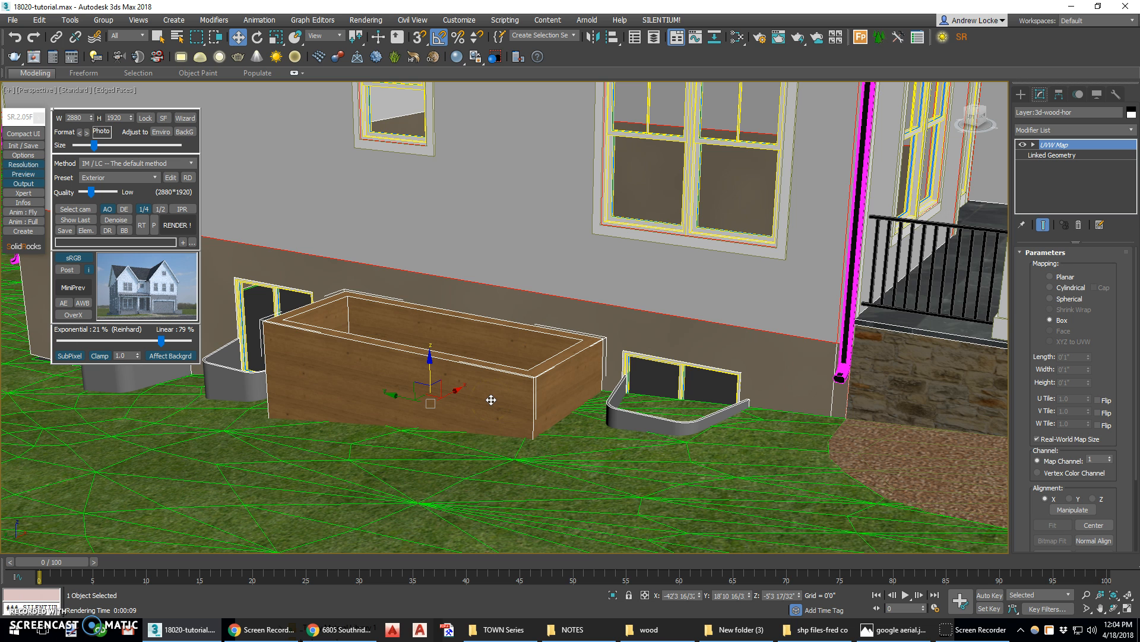
# Replace the planter box's UVW Map modifier with a new UVW Map using Box mapping
pyautogui.scroll(5, 437, 382)
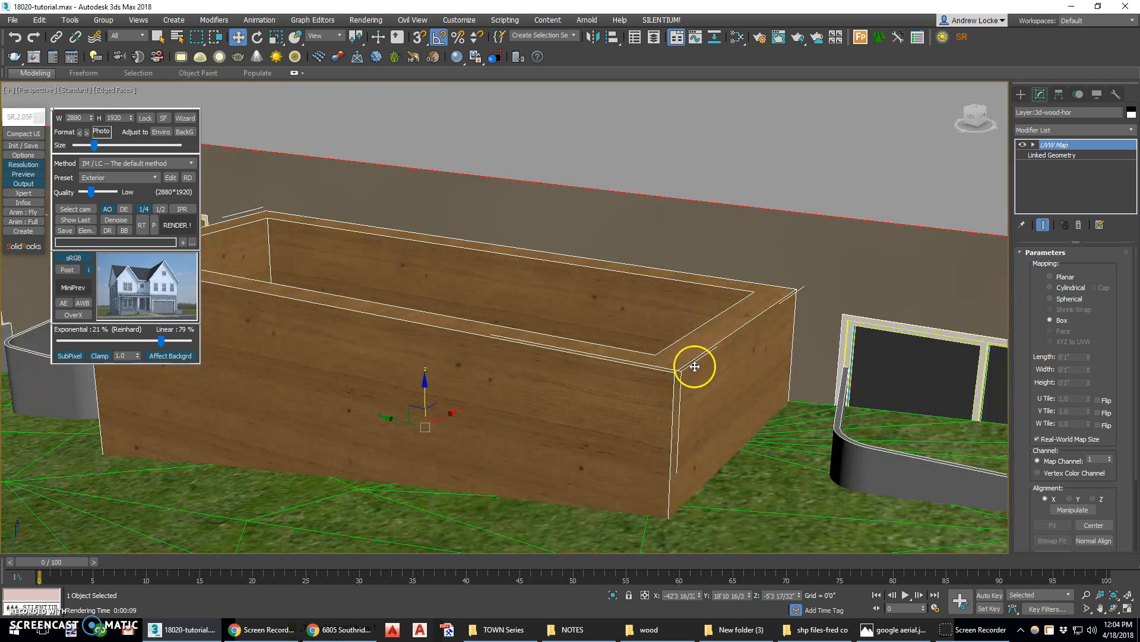
pyautogui.scroll(5, 583, 359)
pyautogui.scroll(-5, 529, 334)
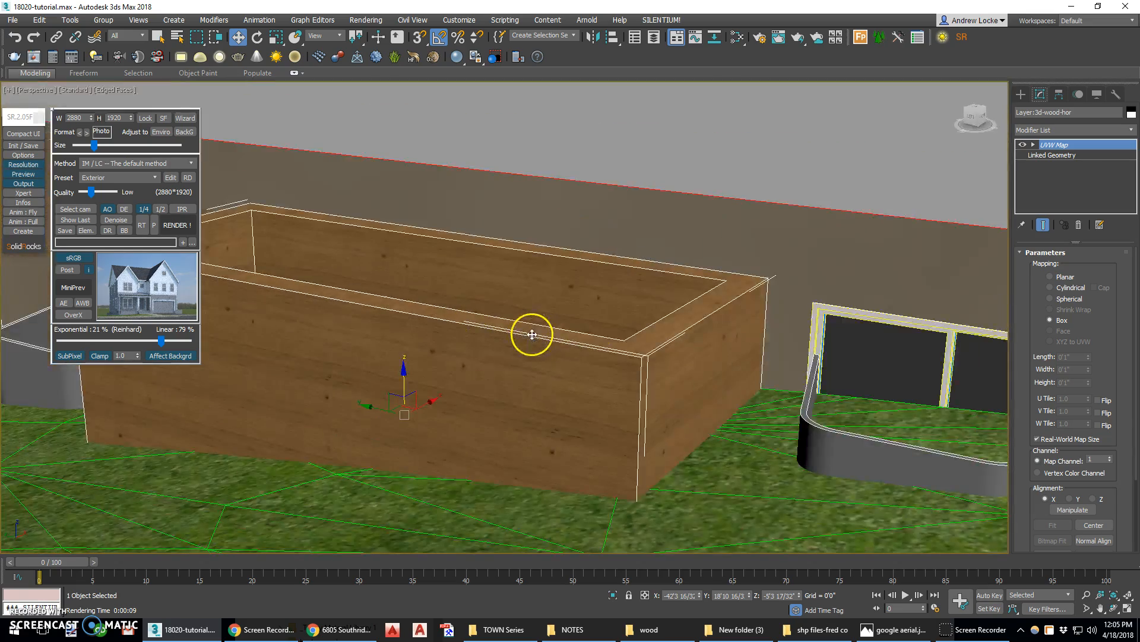
pyautogui.moveTo(628, 354)
pyautogui.keyDown('alt'); pyautogui.mouseDown(button='middle')
pyautogui.moveTo(599, 346)
pyautogui.moveTo(614, 364)
pyautogui.mouseUp(button='middle'); pyautogui.keyUp('alt')
pyautogui.scroll(3, 619, 366)
pyautogui.scroll(-5, 594, 327)
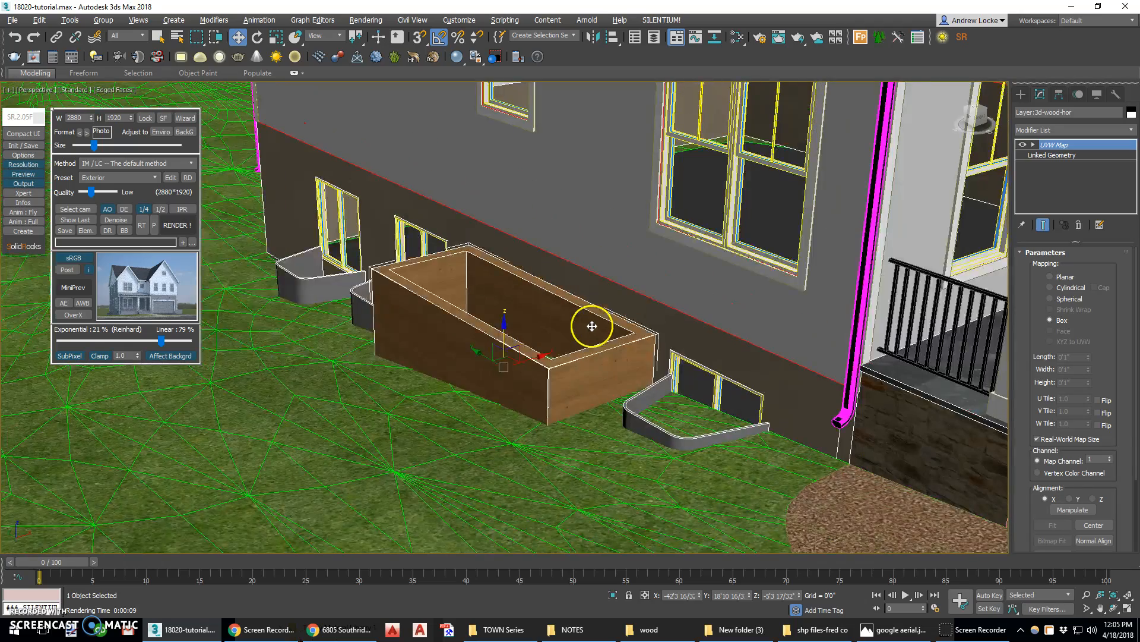
pyautogui.moveTo(591, 326); pyautogui.dragTo(589, 299, button='middle')
pyautogui.rightClick(1084, 151)
pyautogui.click(1076, 167)
pyautogui.click(1072, 129)
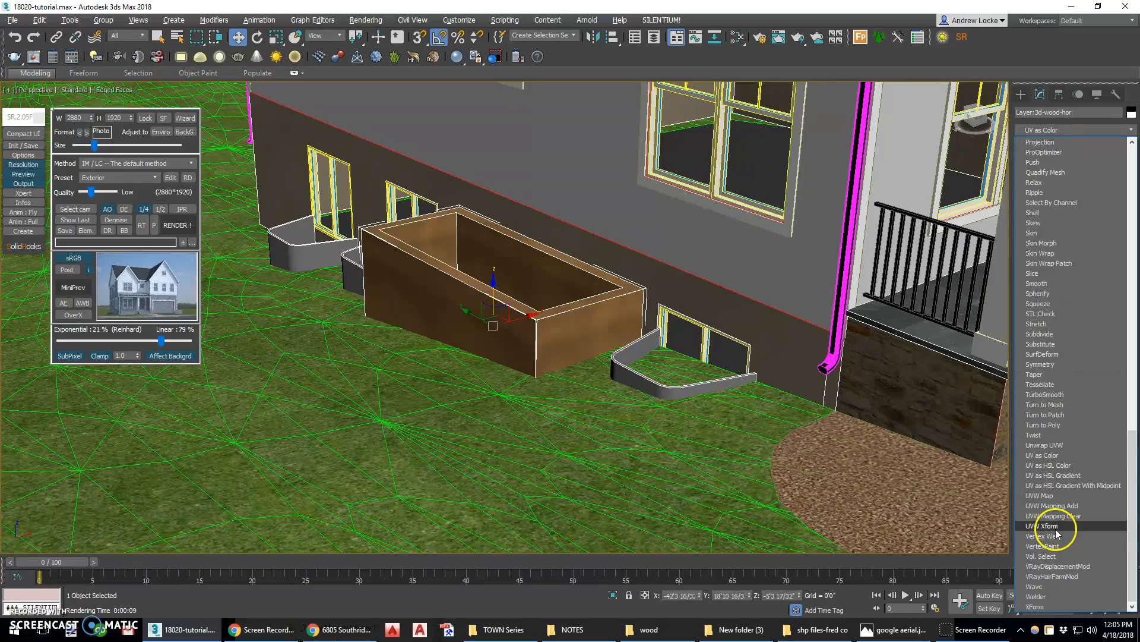
pyautogui.click(1055, 495)
pyautogui.click(1050, 320)
# Select the UVW Map gizmo for rotation and compare the planter in the maximized camera view
pyautogui.scroll(3, 496, 319)
pyautogui.scroll(2, 496, 319)
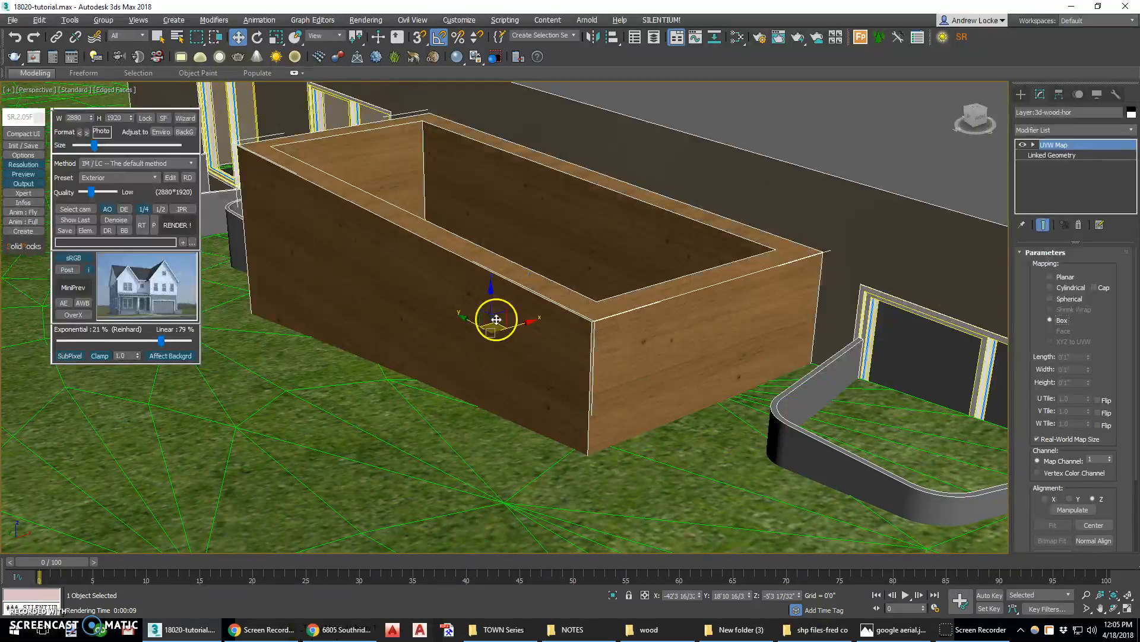
pyautogui.click(257, 37)
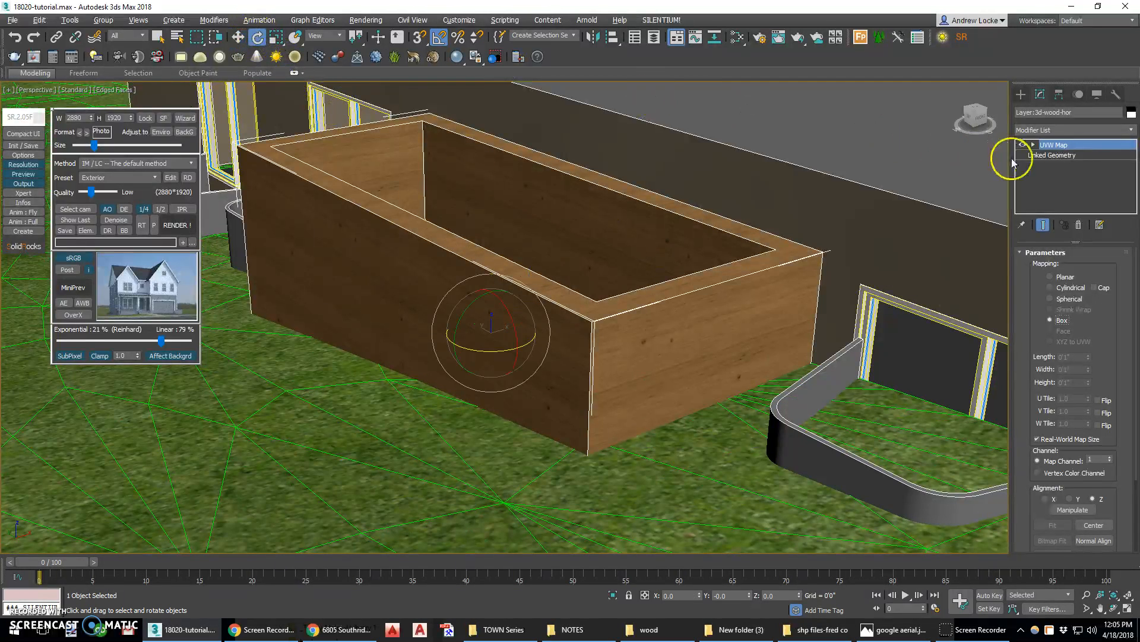
pyautogui.click(1047, 148)
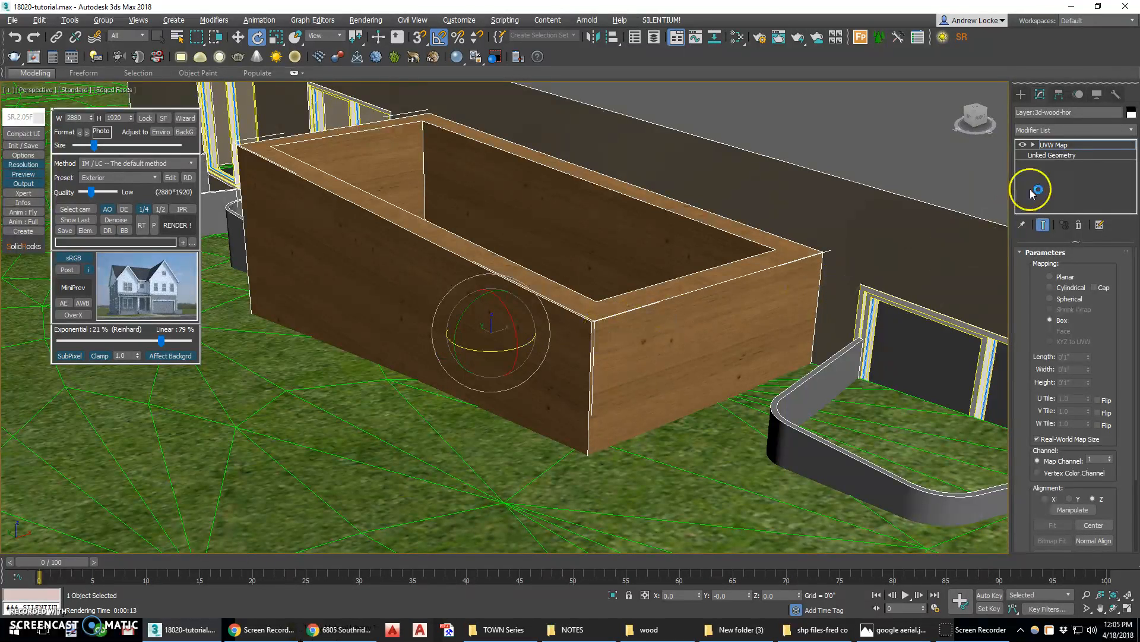
pyautogui.click(1049, 144)
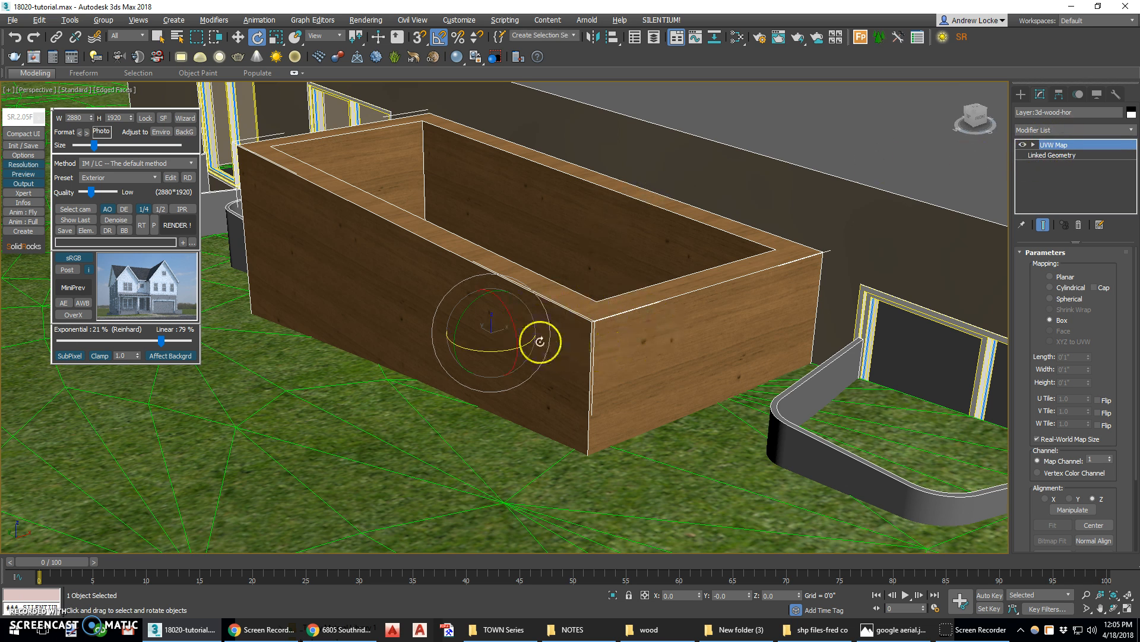
pyautogui.hotkey('alt', 'w')
pyautogui.rightClick(723, 392)
pyautogui.hotkey('alt', 'w')
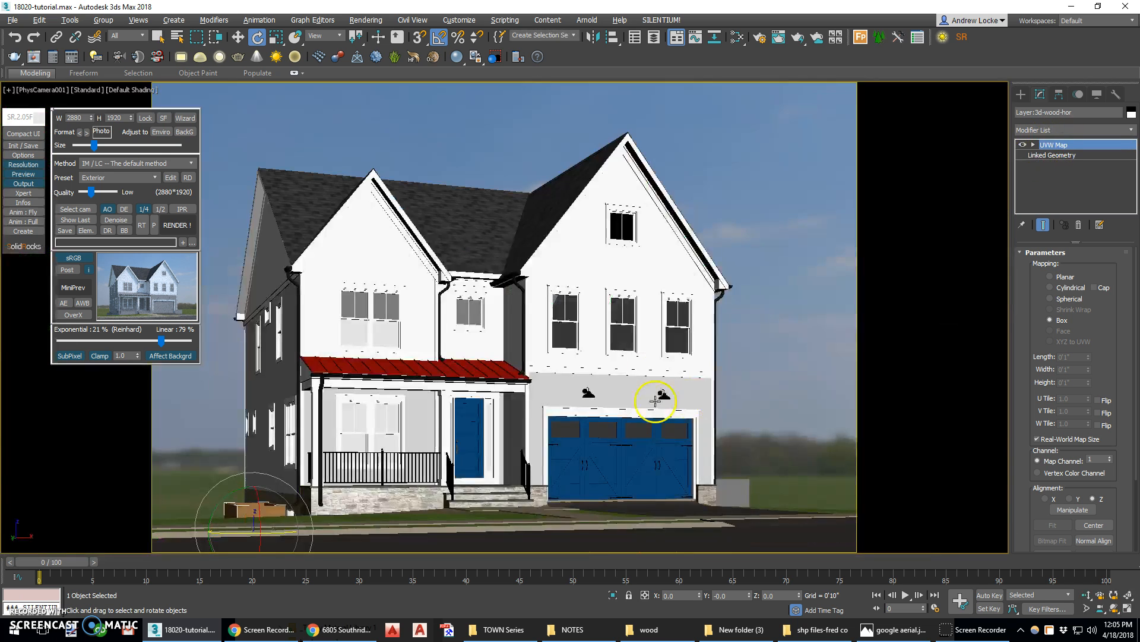
pyautogui.hotkey('alt', 'w')
pyautogui.rightClick(714, 220)
pyautogui.hotkey('alt', 'w')
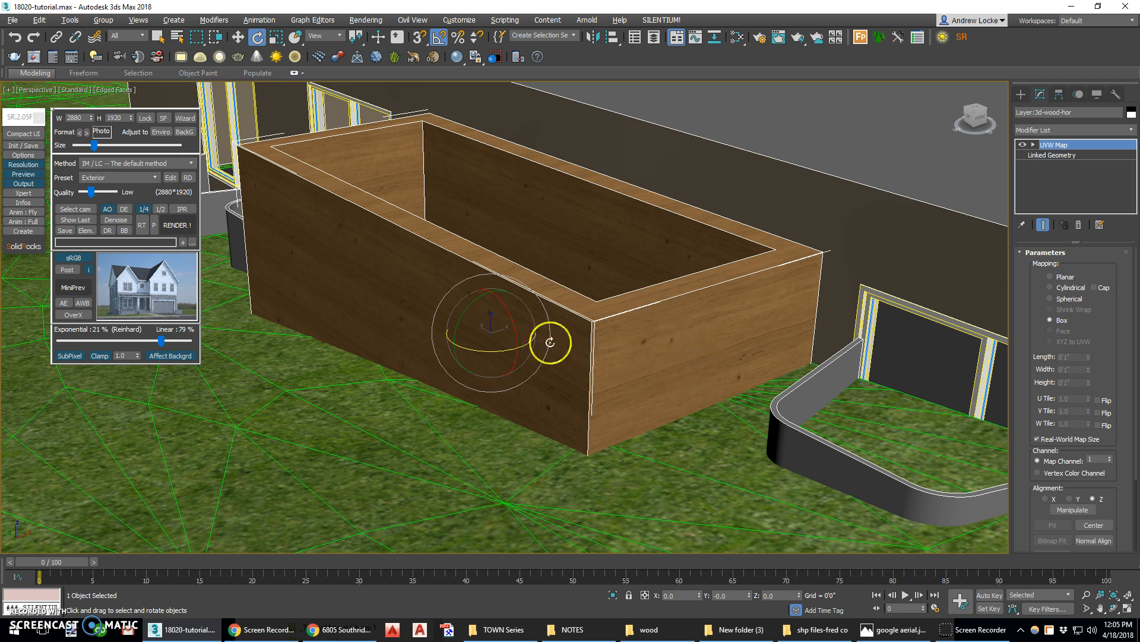
# Reopen the Slate Material Editor, rearrange the wood bitmap node, and add a Composite map node
pyautogui.press('m')
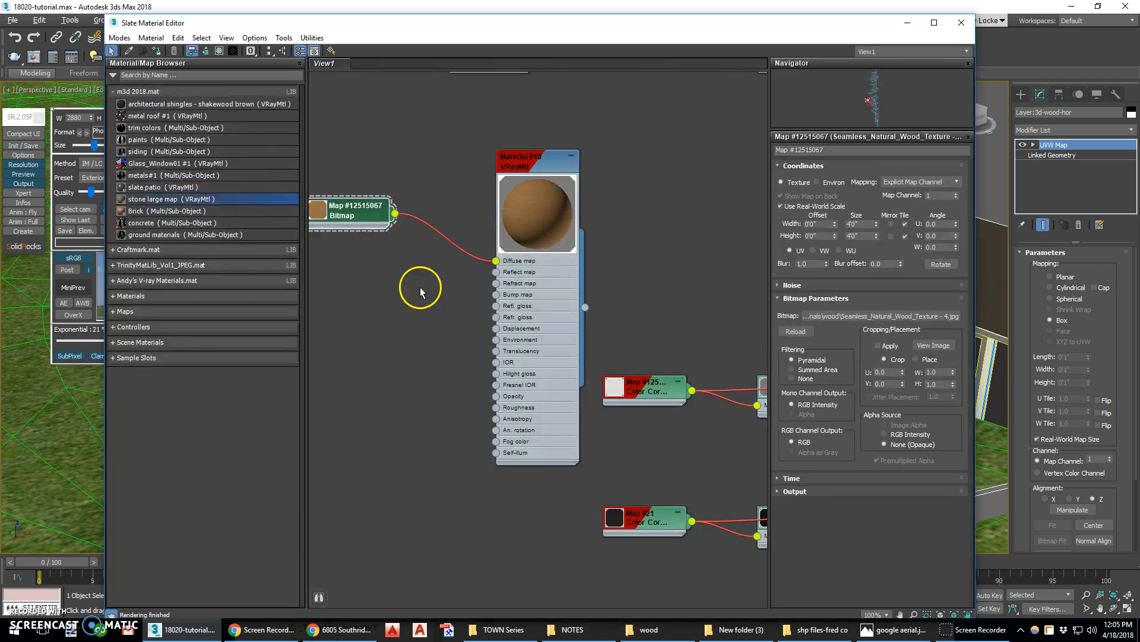
pyautogui.moveTo(415, 259); pyautogui.dragTo(563, 259, button='middle')
pyautogui.doubleClick(469, 211)
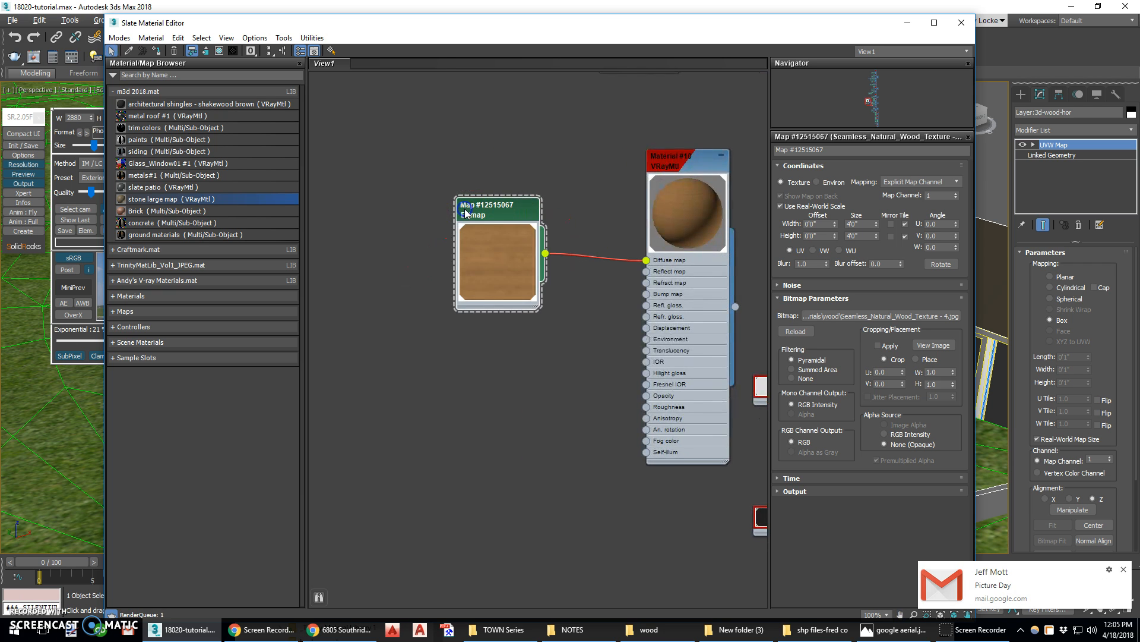
pyautogui.moveTo(471, 202); pyautogui.dragTo(399, 196)
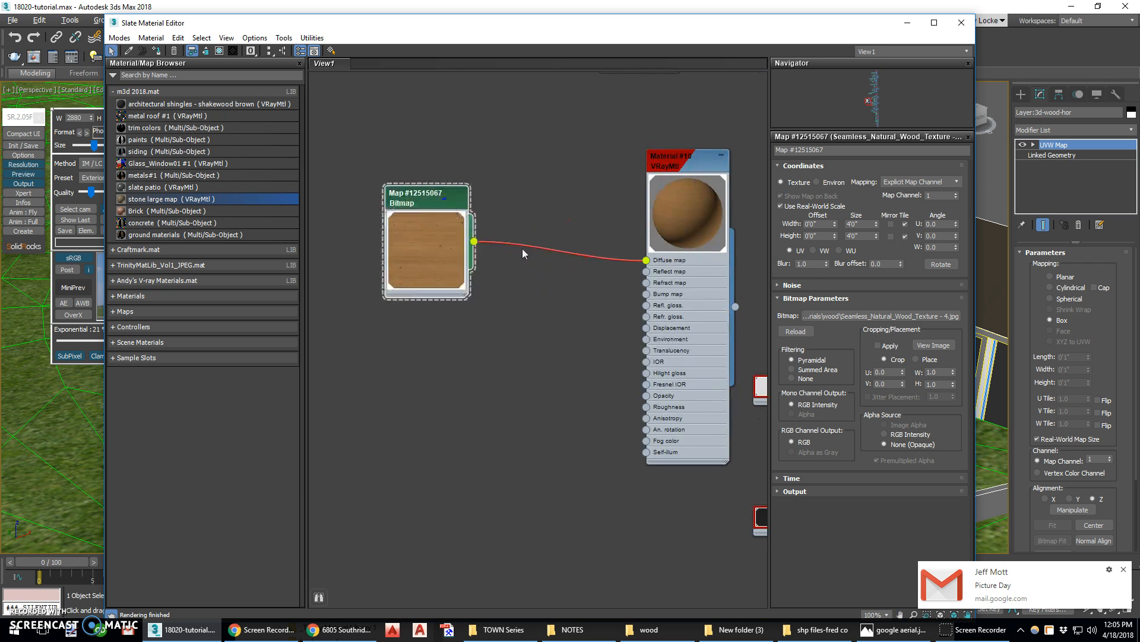
pyautogui.click(1123, 569)
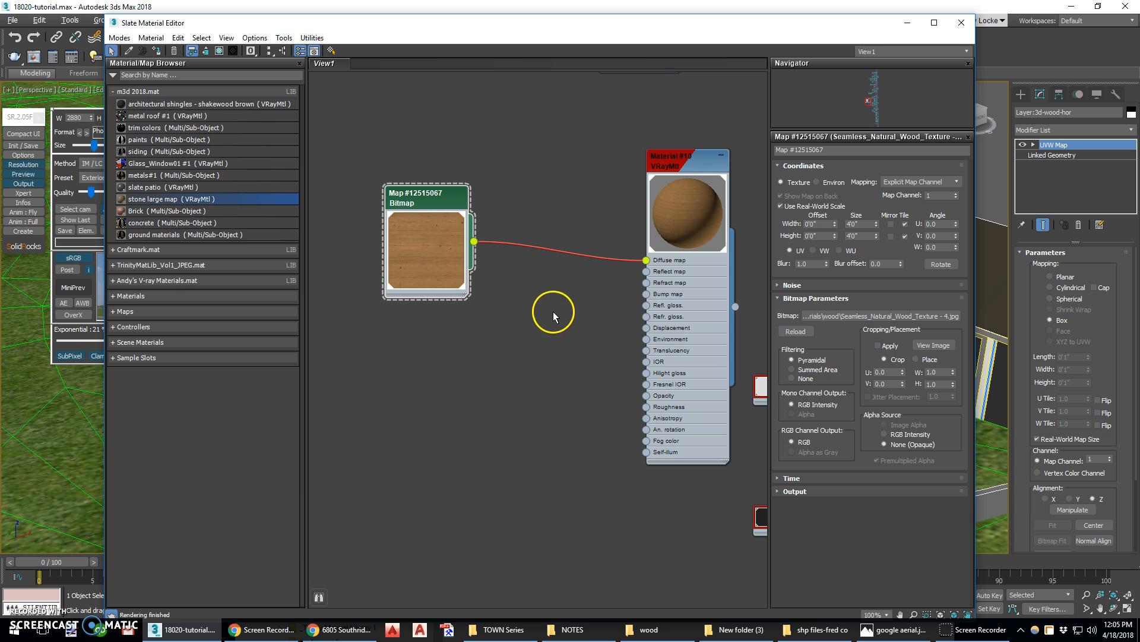
pyautogui.rightClick(500, 294)
pyautogui.moveTo(560, 354)
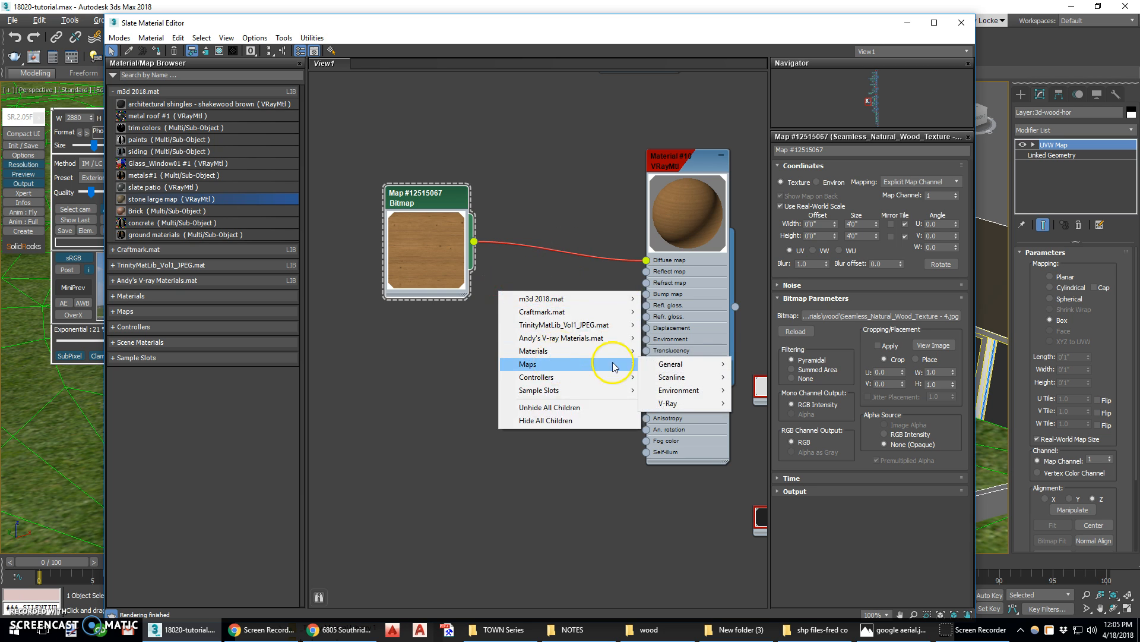
pyautogui.moveTo(678, 363)
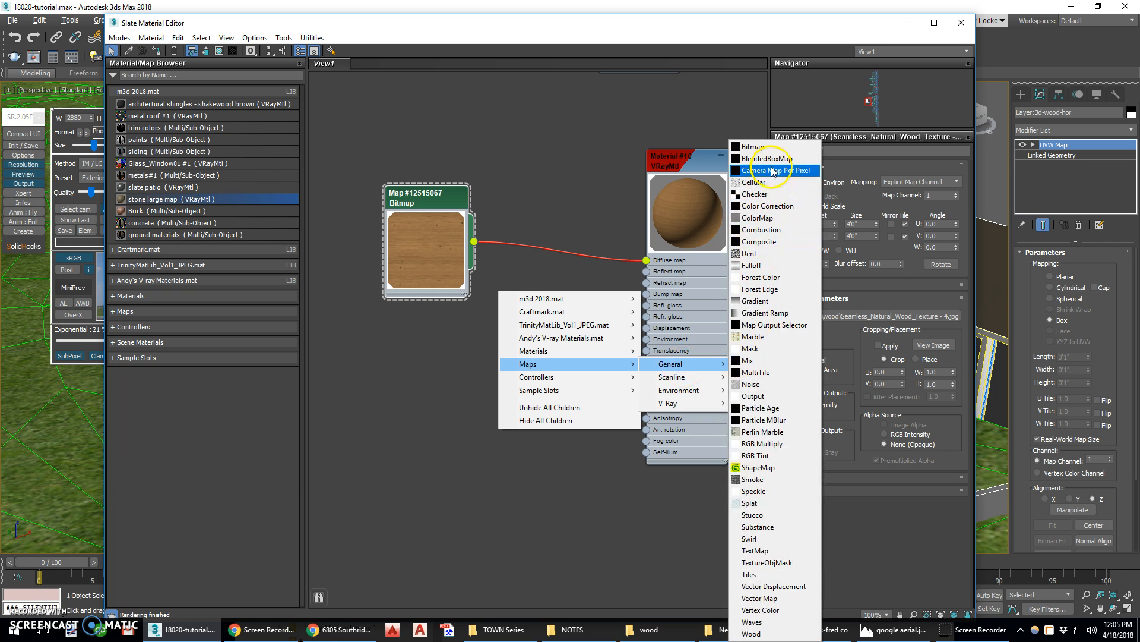
pyautogui.click(771, 241)
# Connect the wood bitmap's output to the Composite map's Layer 1 input
pyautogui.moveTo(482, 299); pyautogui.dragTo(541, 299)
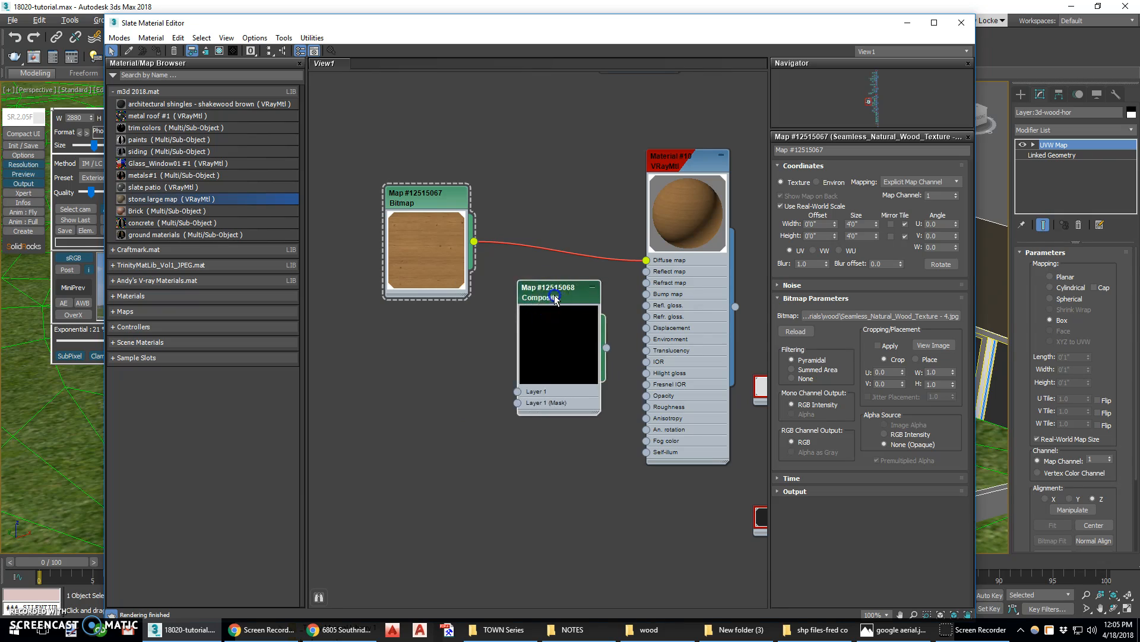
pyautogui.moveTo(420, 193); pyautogui.dragTo(384, 169)
pyautogui.click(562, 328)
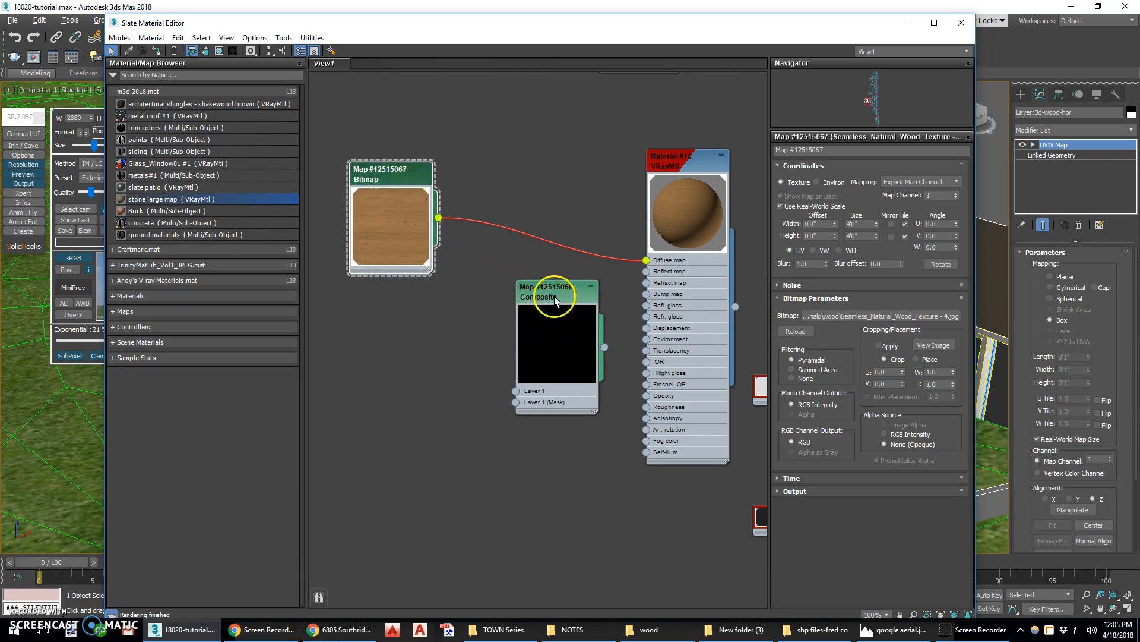
pyautogui.moveTo(441, 222); pyautogui.dragTo(442, 223)
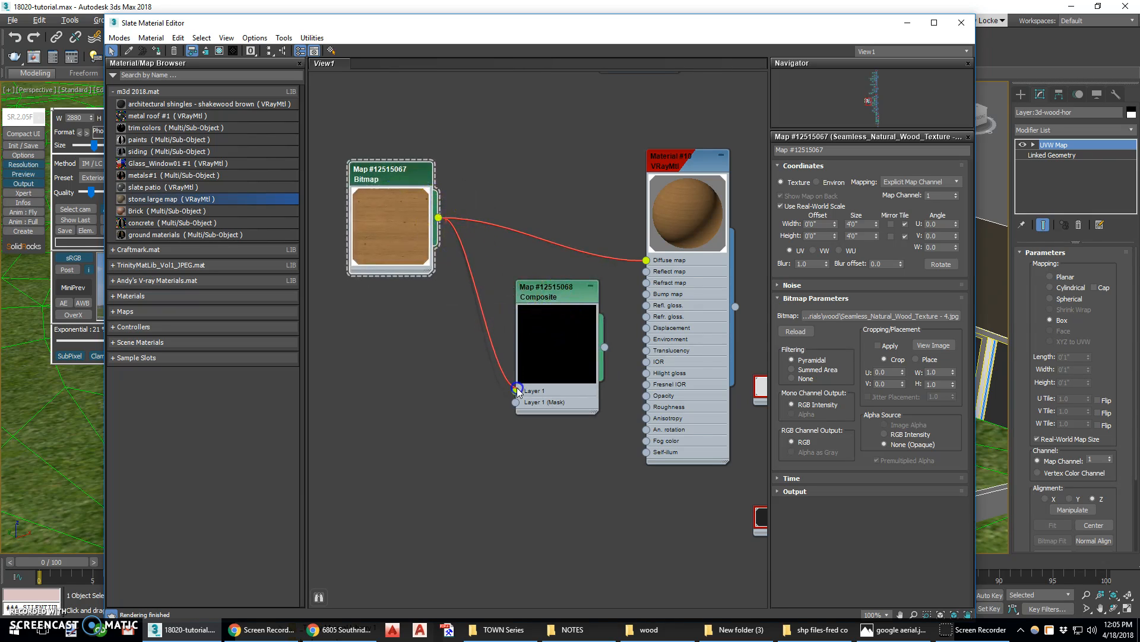
pyautogui.moveTo(516, 394); pyautogui.dragTo(515, 393)
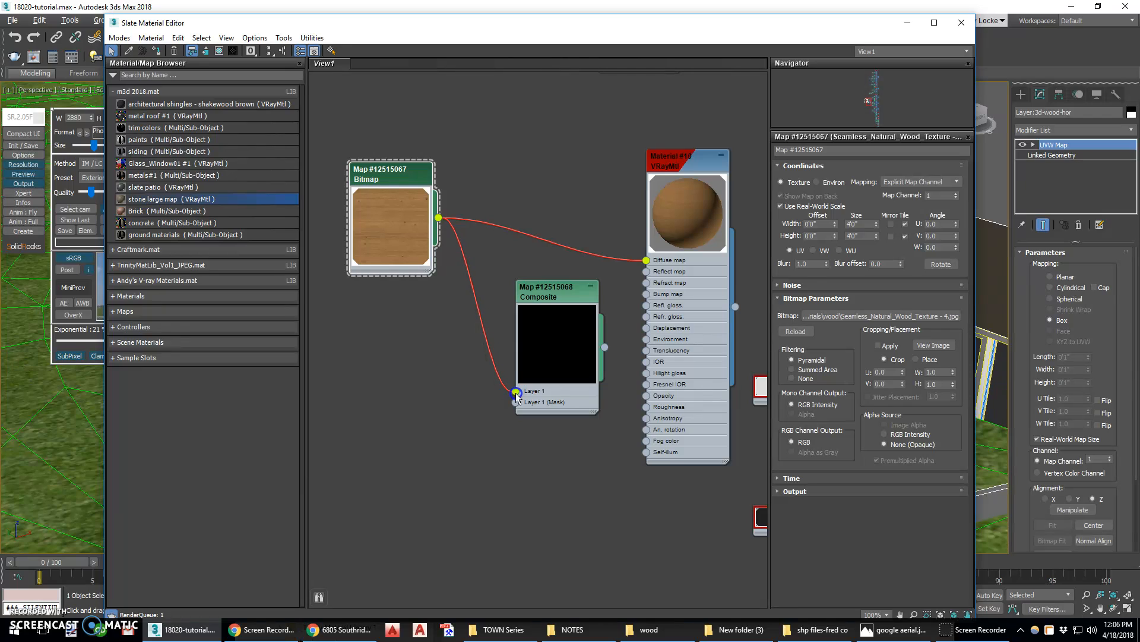
# Add a second layer to the Composite map and set its blending mode to Darken
pyautogui.click(551, 300)
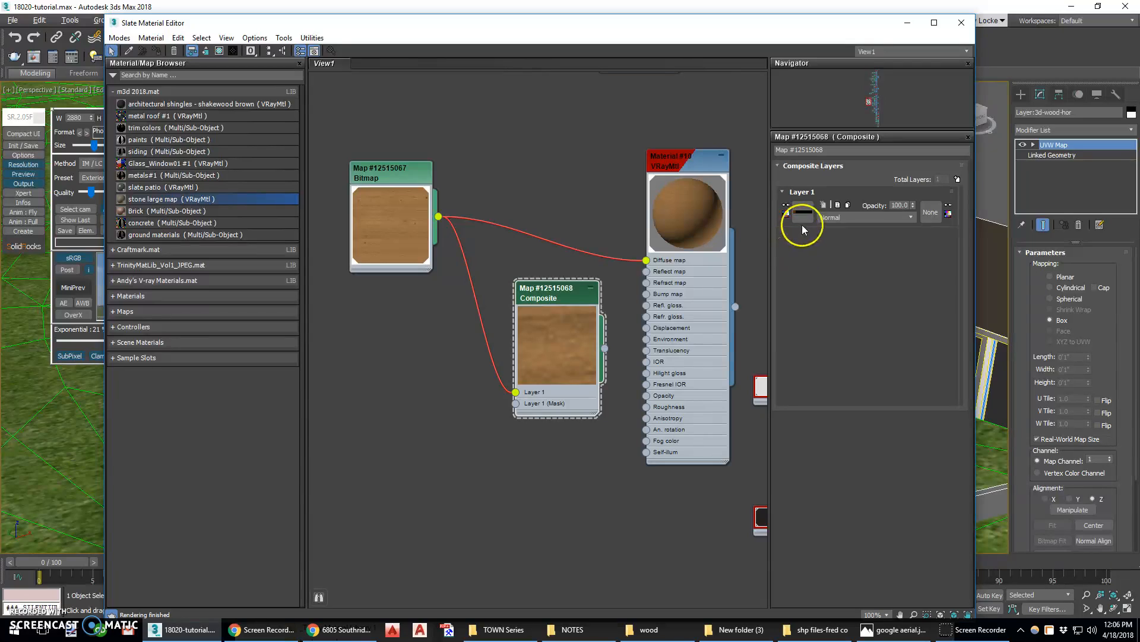
pyautogui.click(957, 179)
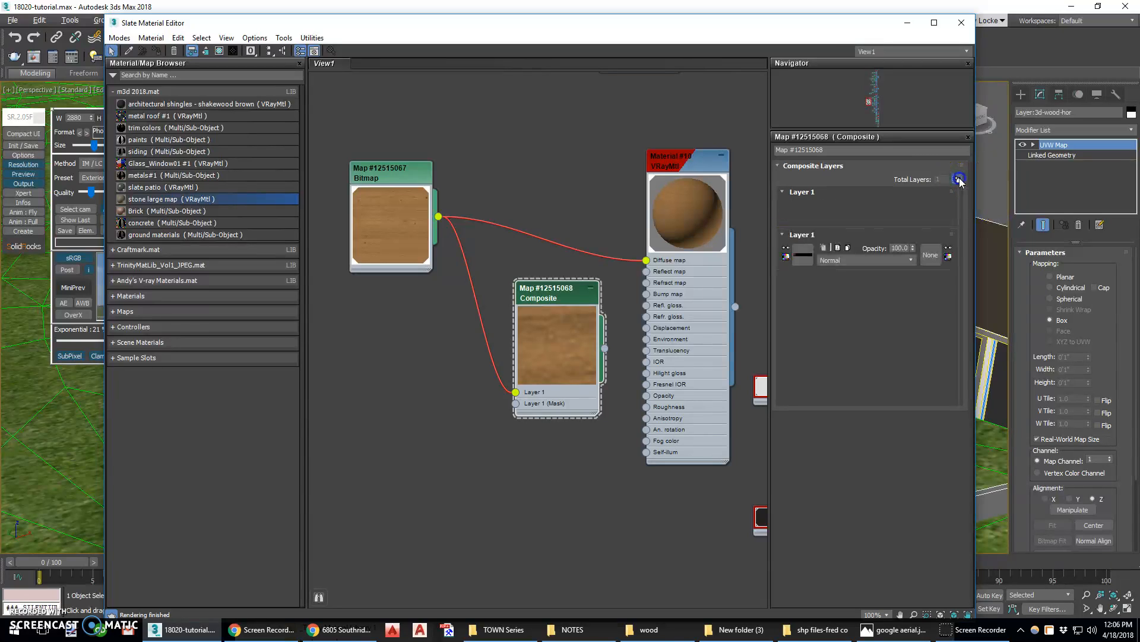
pyautogui.click(930, 214)
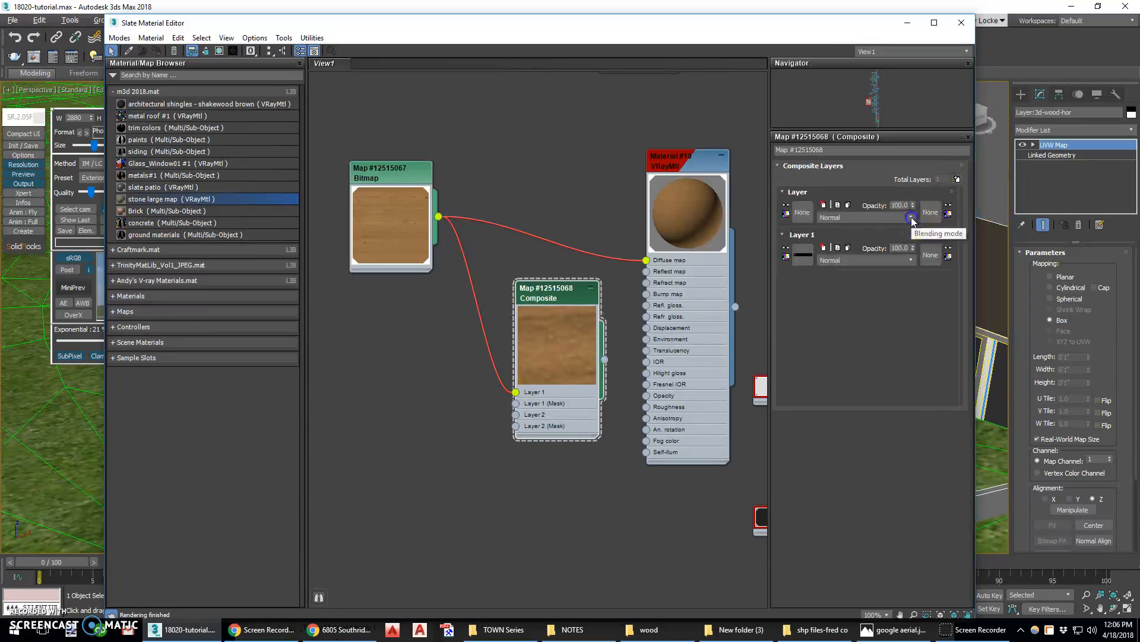
pyautogui.click(913, 219)
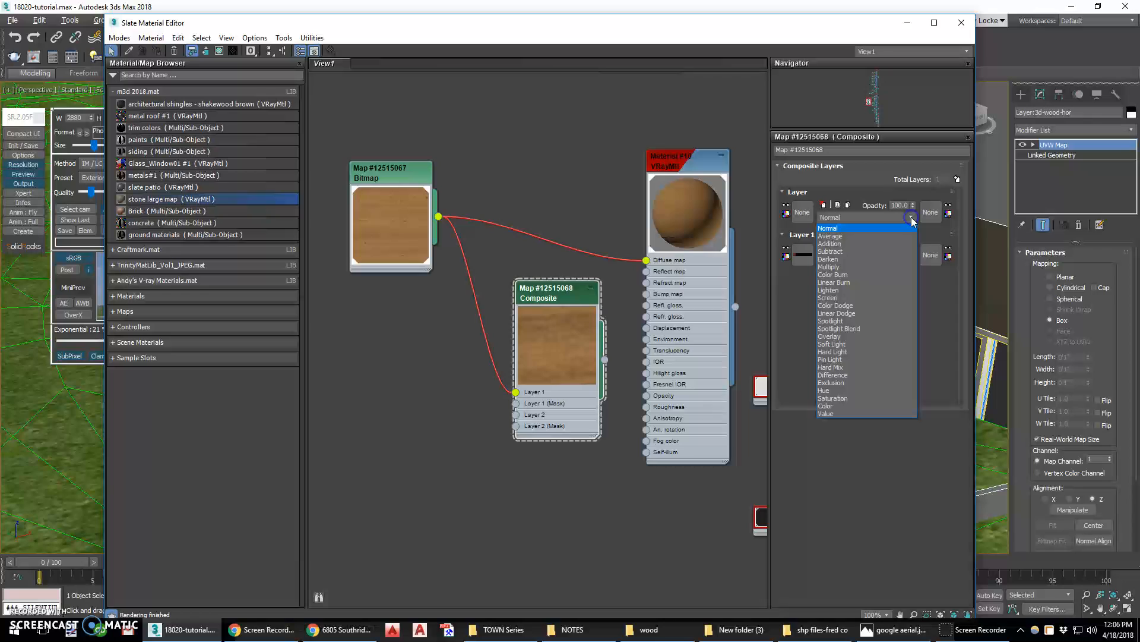
pyautogui.click(872, 259)
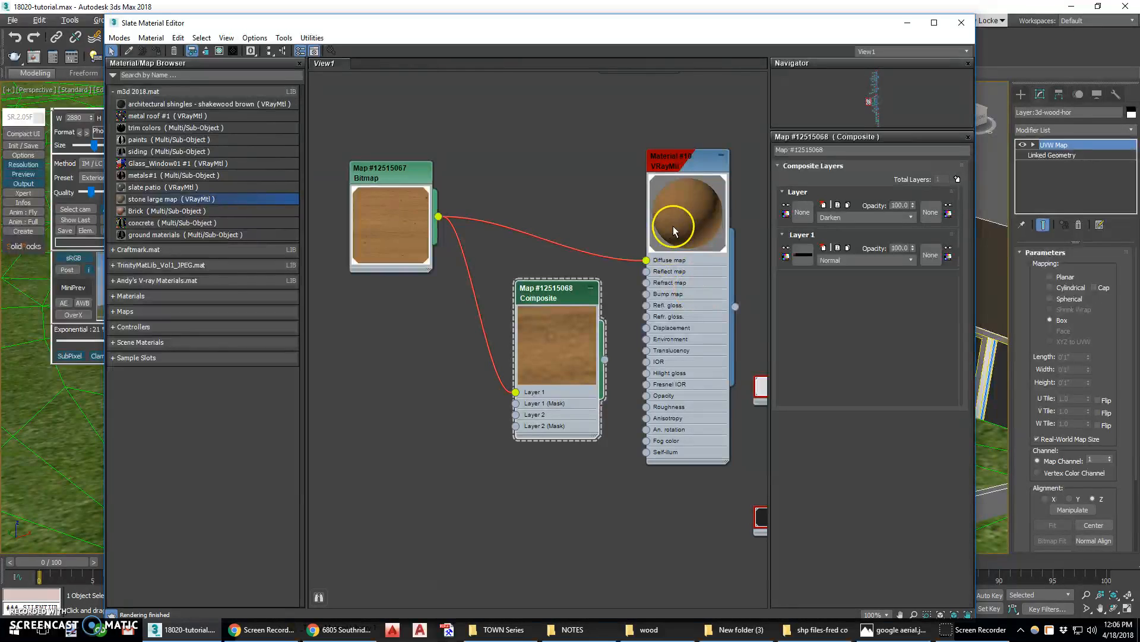
# Rearrange the nodes and add a Gradient Ramp map node next to the Composite map
pyautogui.moveTo(565, 295); pyautogui.dragTo(542, 290)
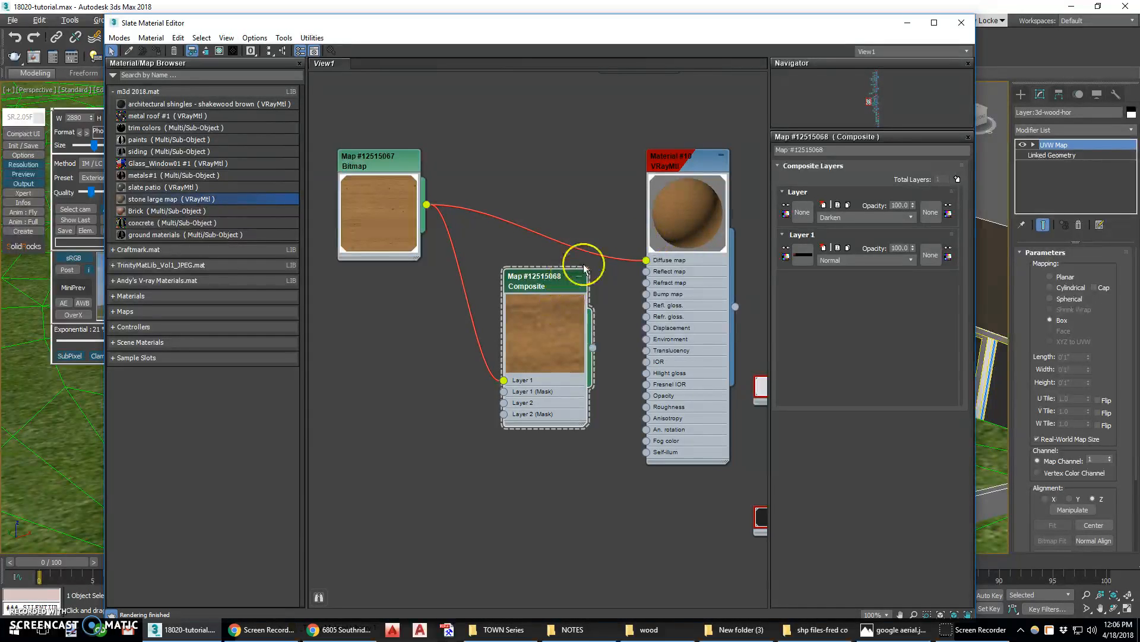
pyautogui.moveTo(554, 289); pyautogui.dragTo(530, 289)
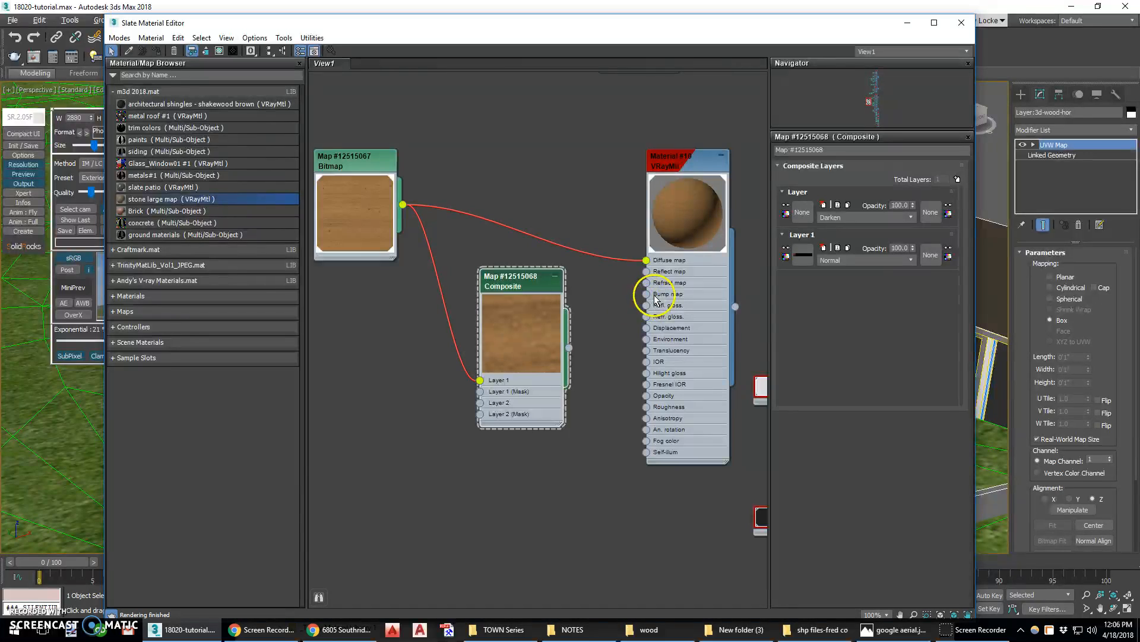
pyautogui.moveTo(531, 285)
pyautogui.mouseDown()
pyautogui.moveTo(539, 266)
pyautogui.moveTo(534, 274)
pyautogui.mouseUp()
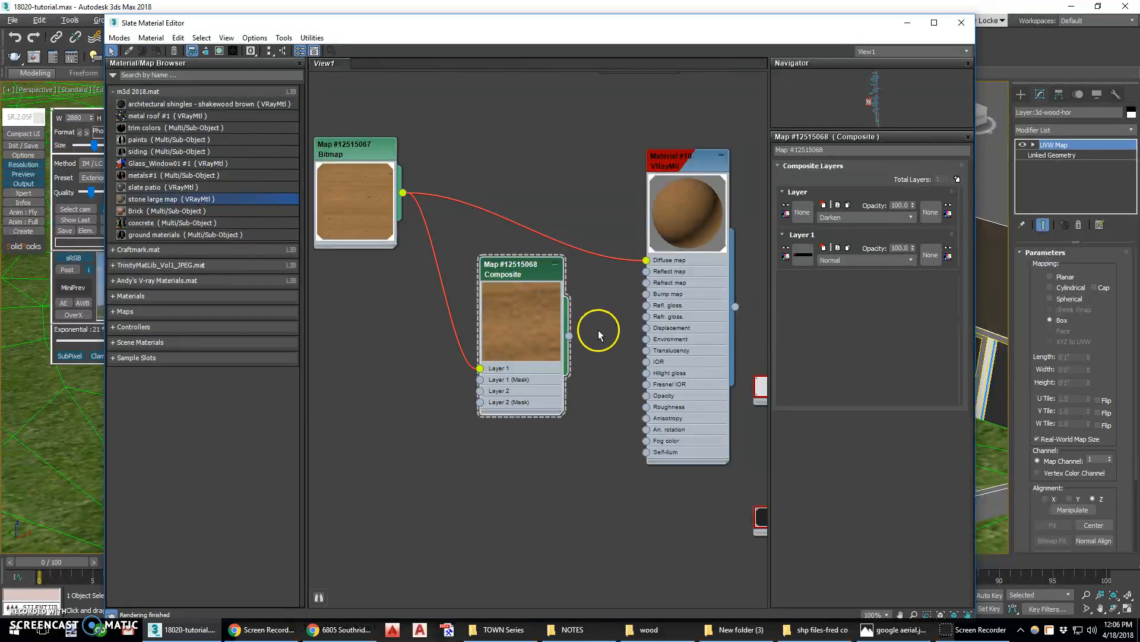
pyautogui.rightClick(388, 327)
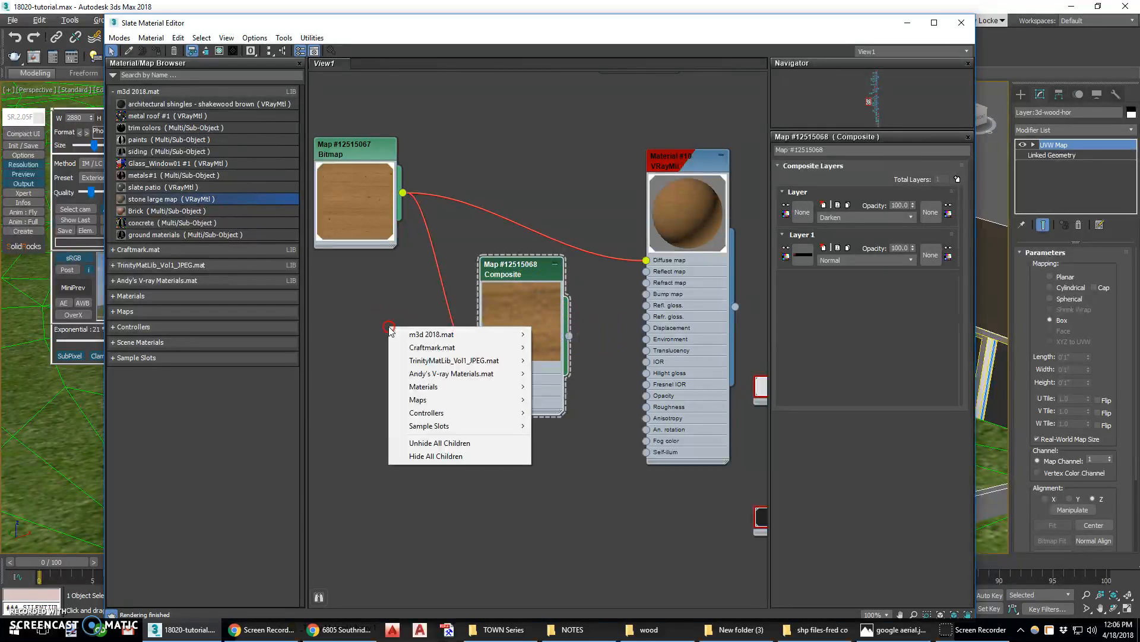
pyautogui.click(428, 401)
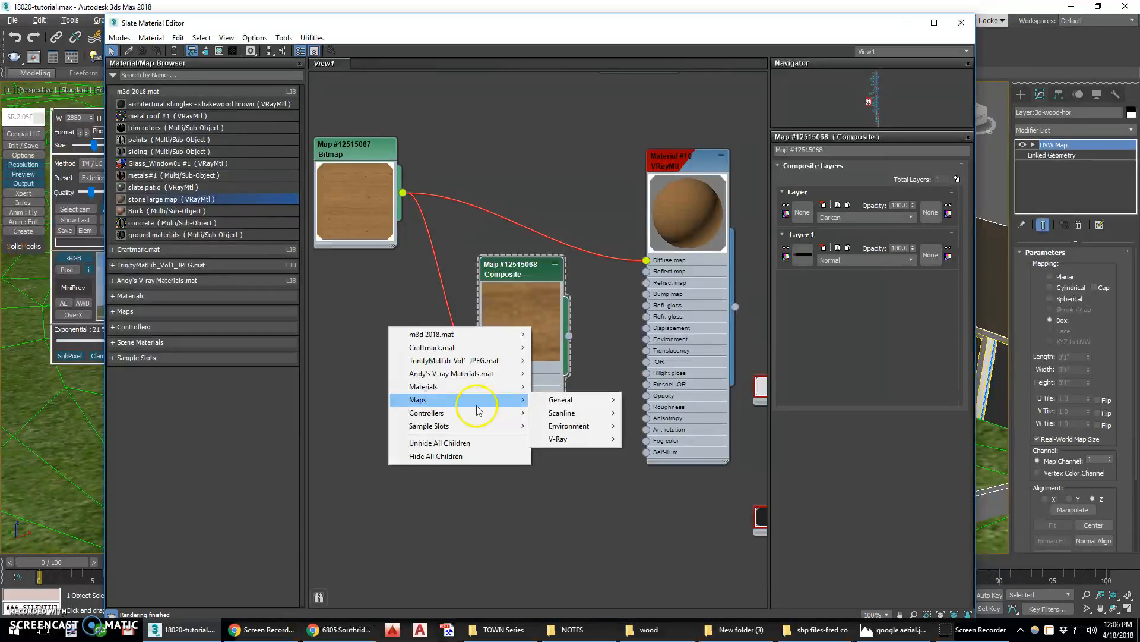
pyautogui.click(562, 403)
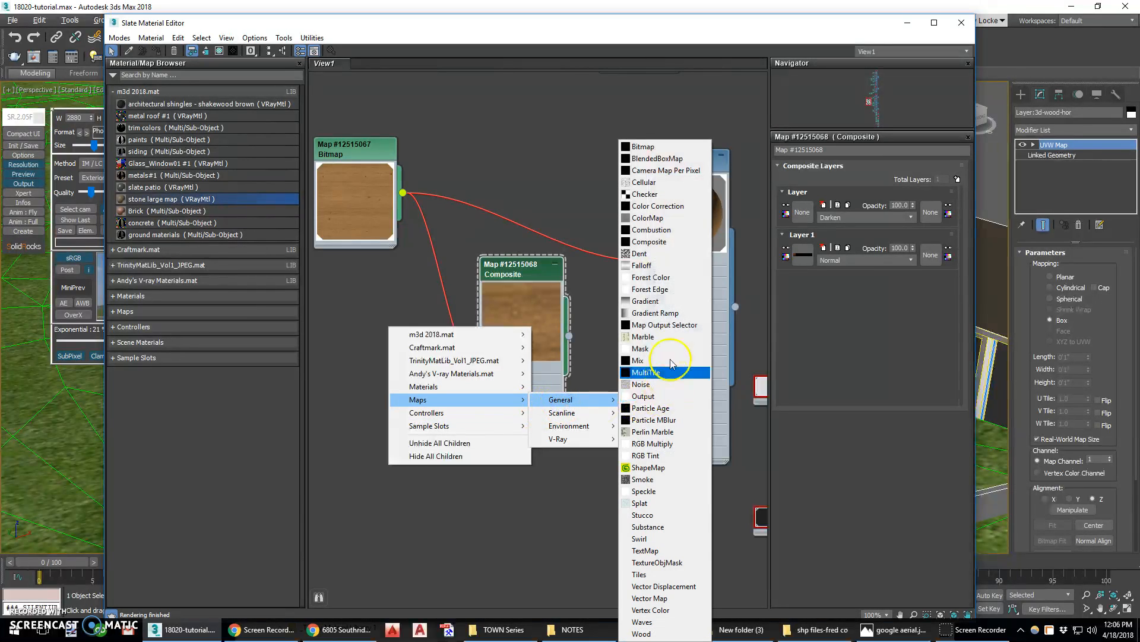
pyautogui.click(670, 314)
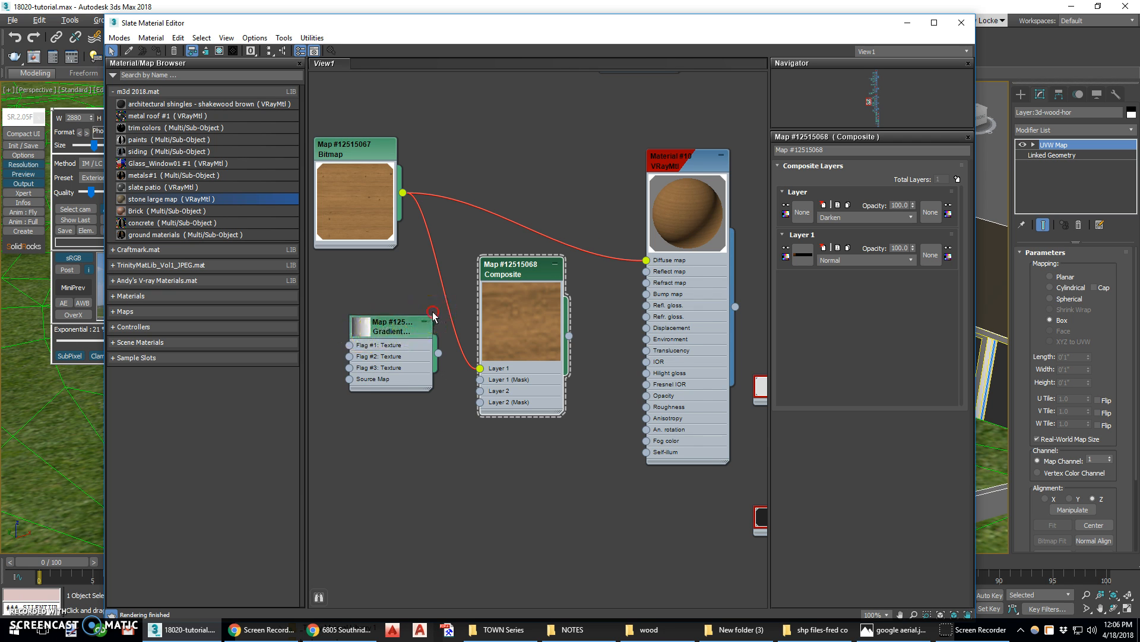
# Open the Gradient Ramp map's parameters and set its interpolation to Solid
pyautogui.moveTo(432, 313); pyautogui.dragTo(516, 277, button='middle')
pyautogui.doubleClick(450, 292)
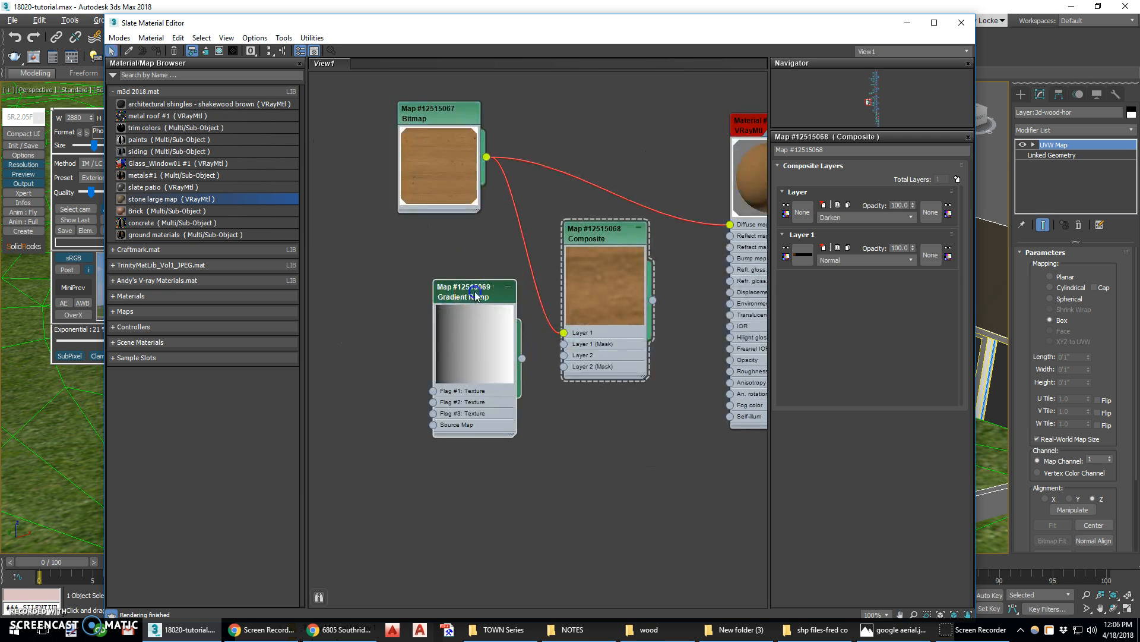
pyautogui.moveTo(475, 296); pyautogui.dragTo(438, 284)
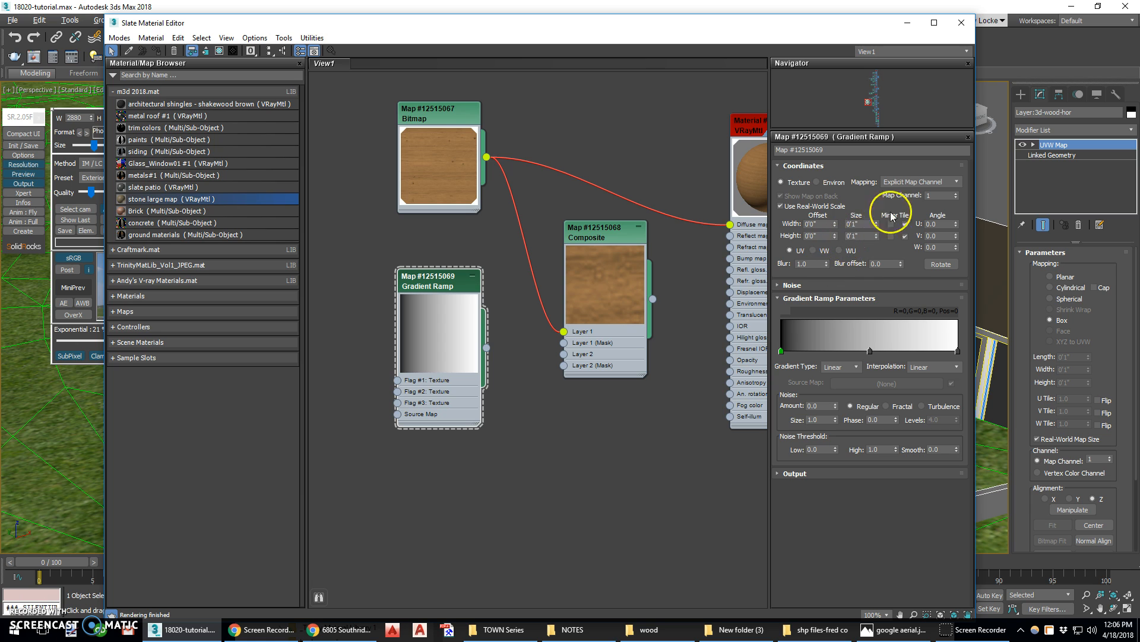
pyautogui.click(857, 367)
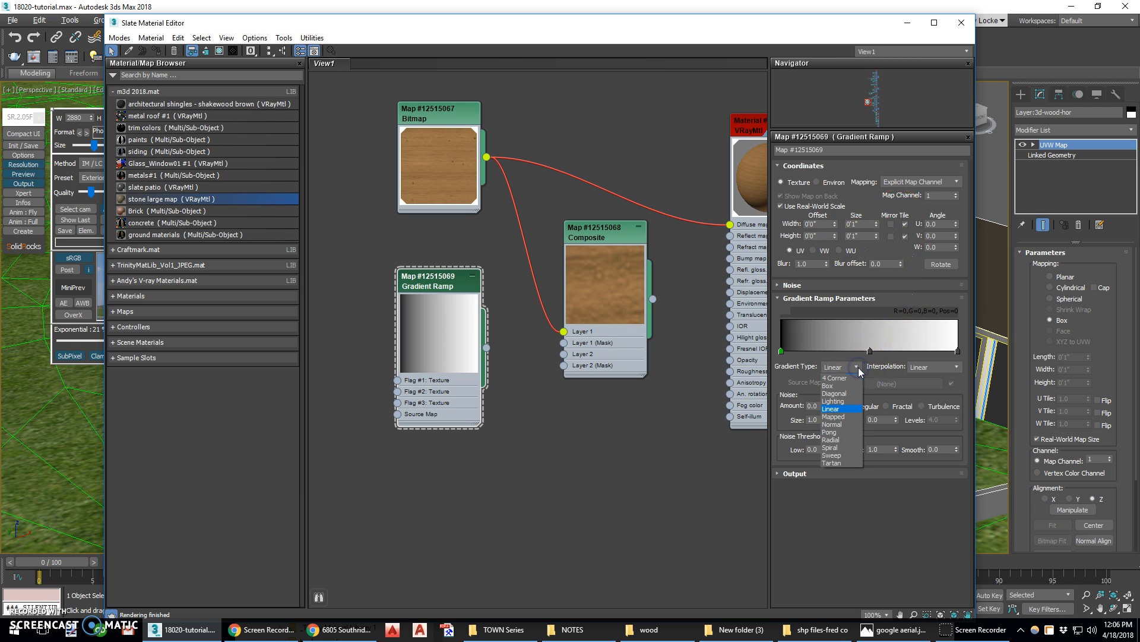
pyautogui.click(857, 367)
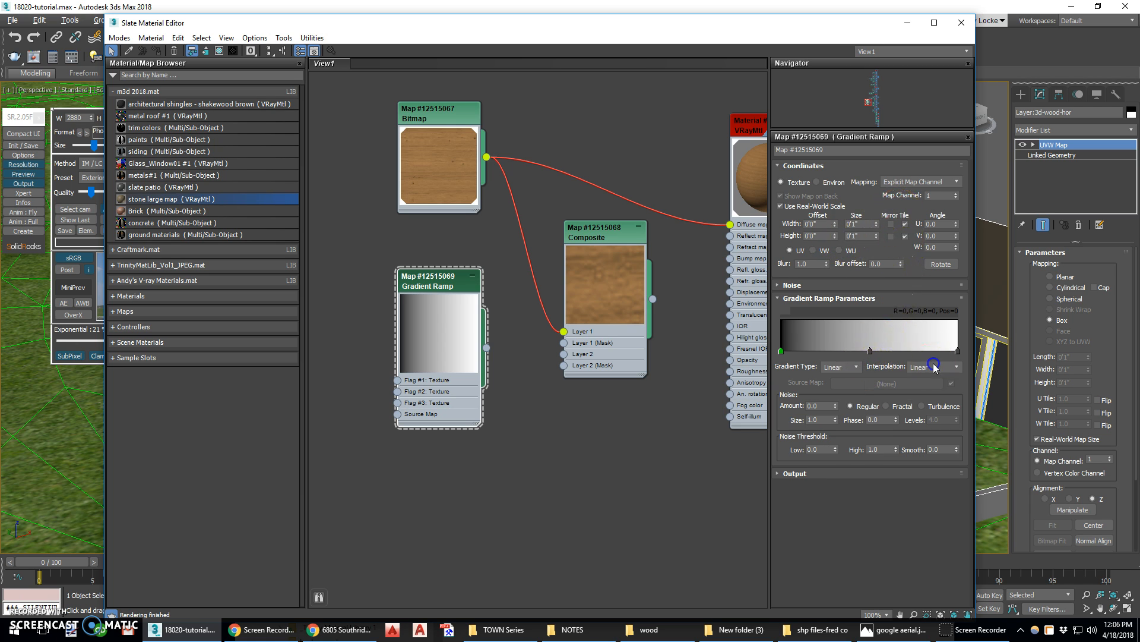
pyautogui.click(934, 367)
pyautogui.click(857, 368)
pyautogui.click(858, 366)
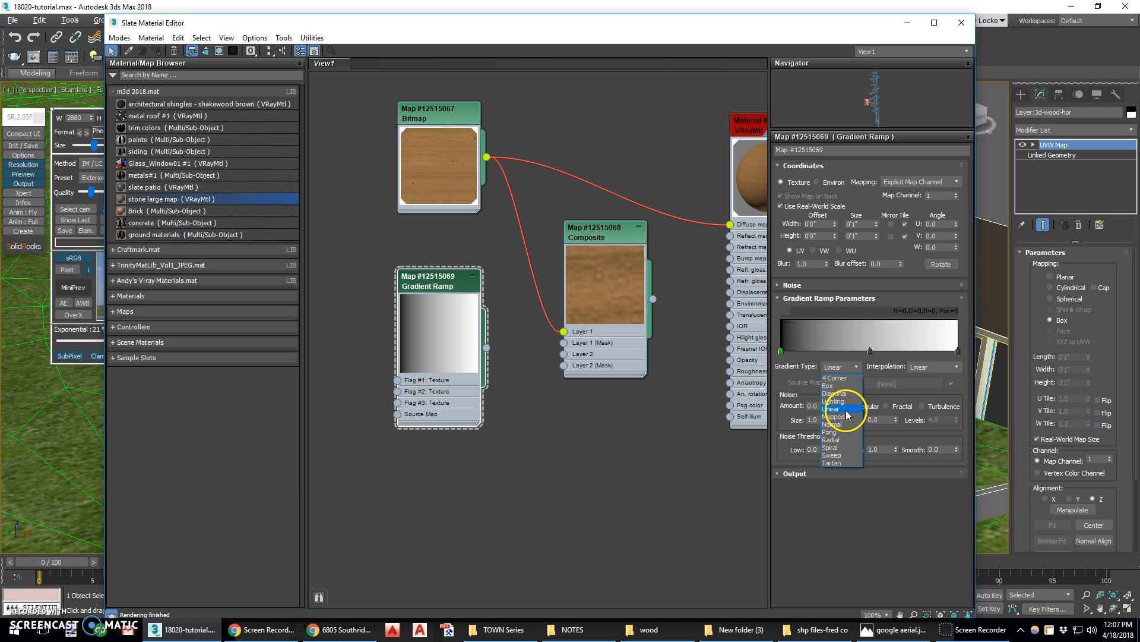
pyautogui.click(924, 366)
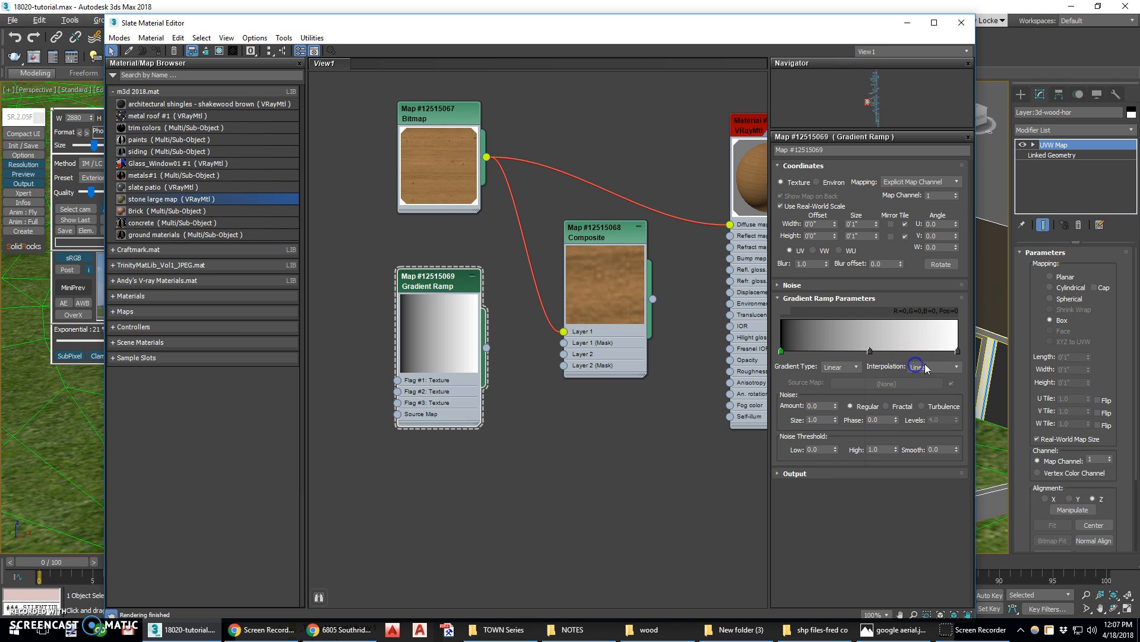
pyautogui.click(927, 366)
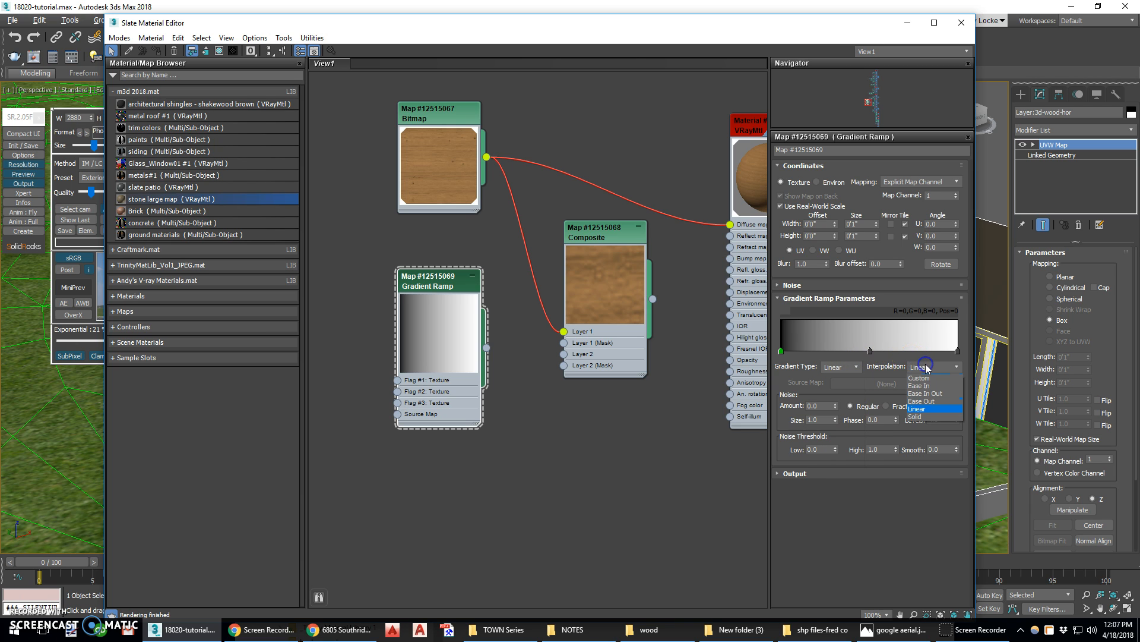
pyautogui.click(927, 416)
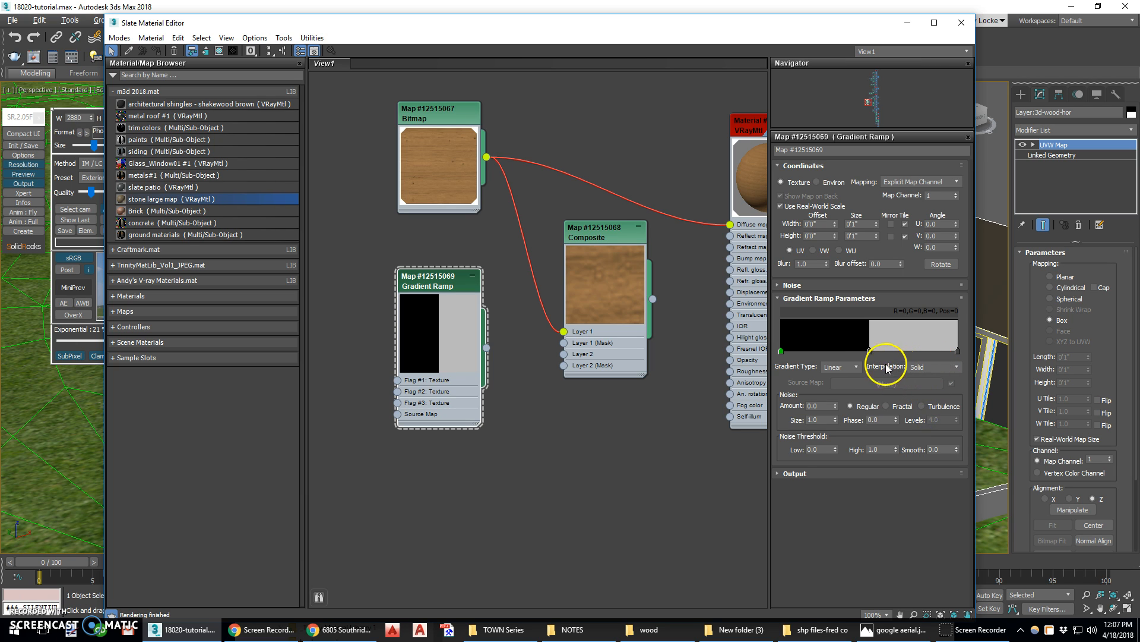
# Move the middle gradient flag near the ramp's start and set the W angle to 90
pyautogui.moveTo(870, 351); pyautogui.dragTo(792, 354)
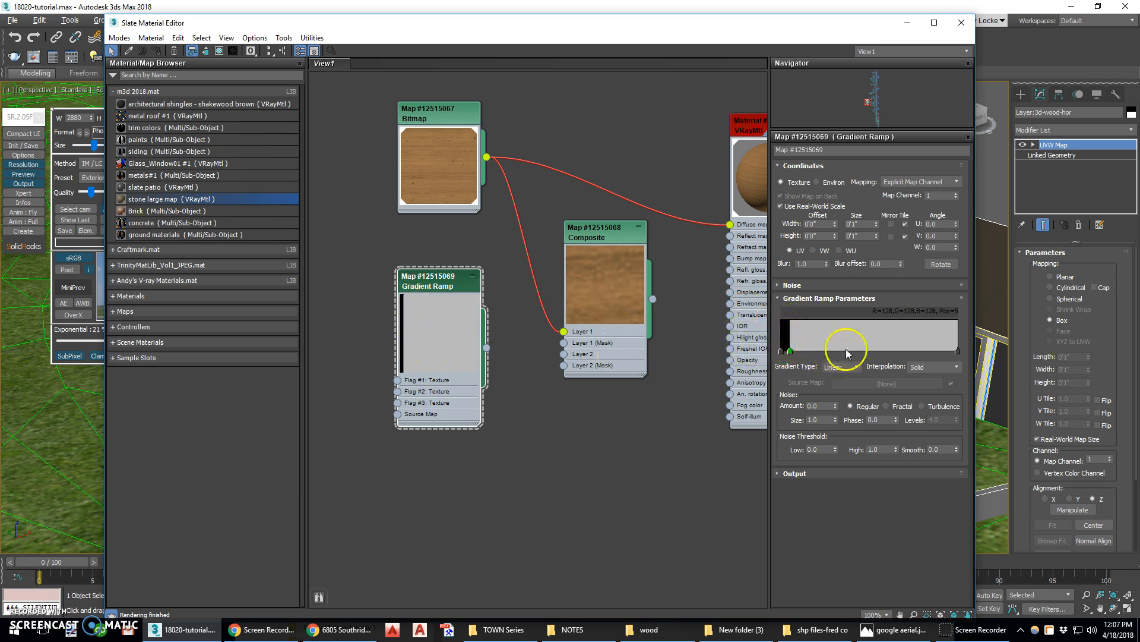
pyautogui.click(862, 223)
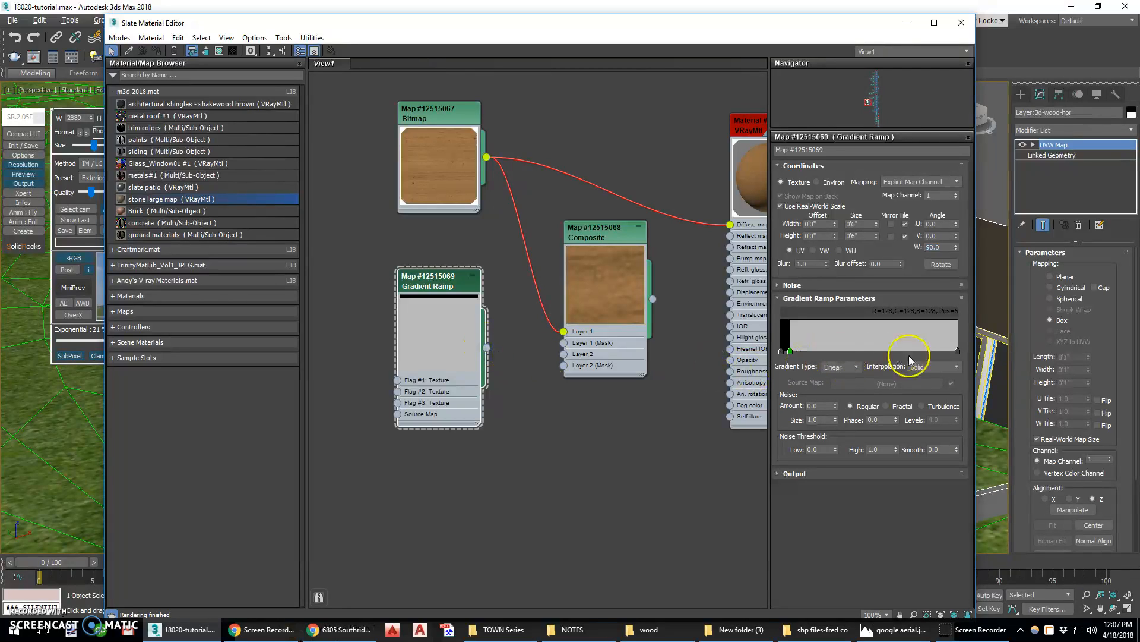
# Edit the properties of gradient flag #3 and set its color to pure white (255, 255, 255)
pyautogui.rightClick(791, 355)
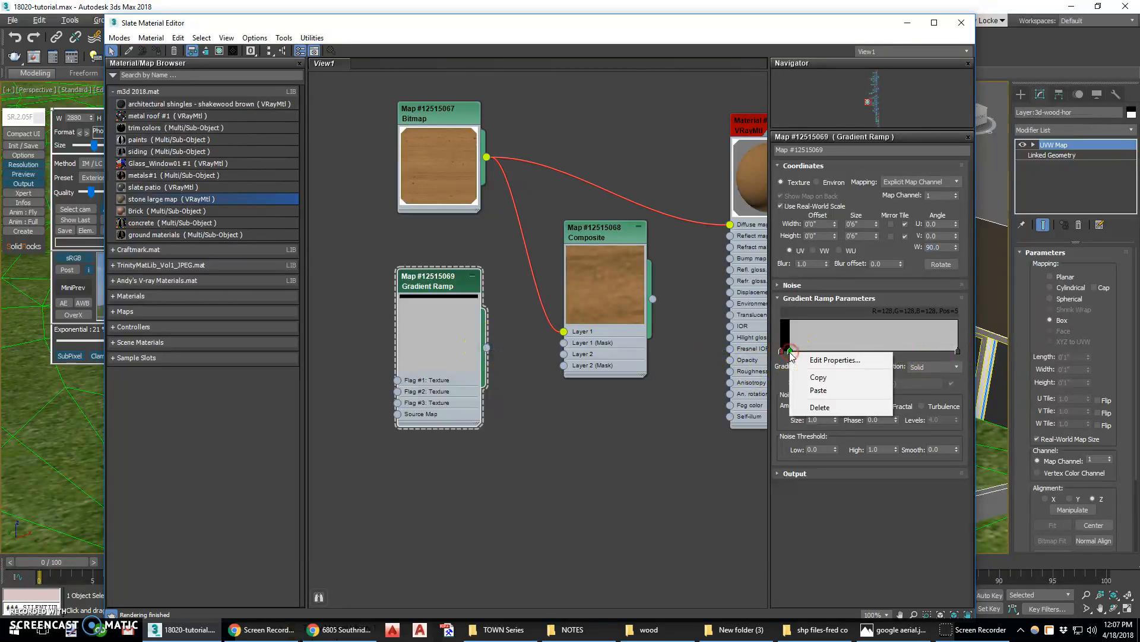
pyautogui.click(810, 359)
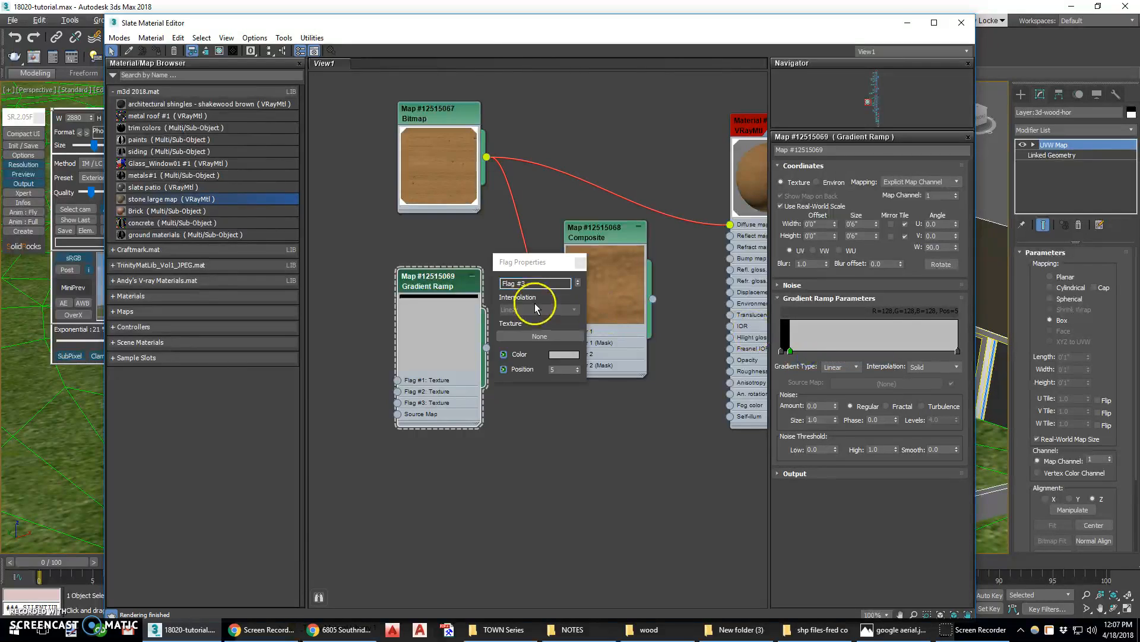
pyautogui.click(558, 355)
pyautogui.click(341, 174)
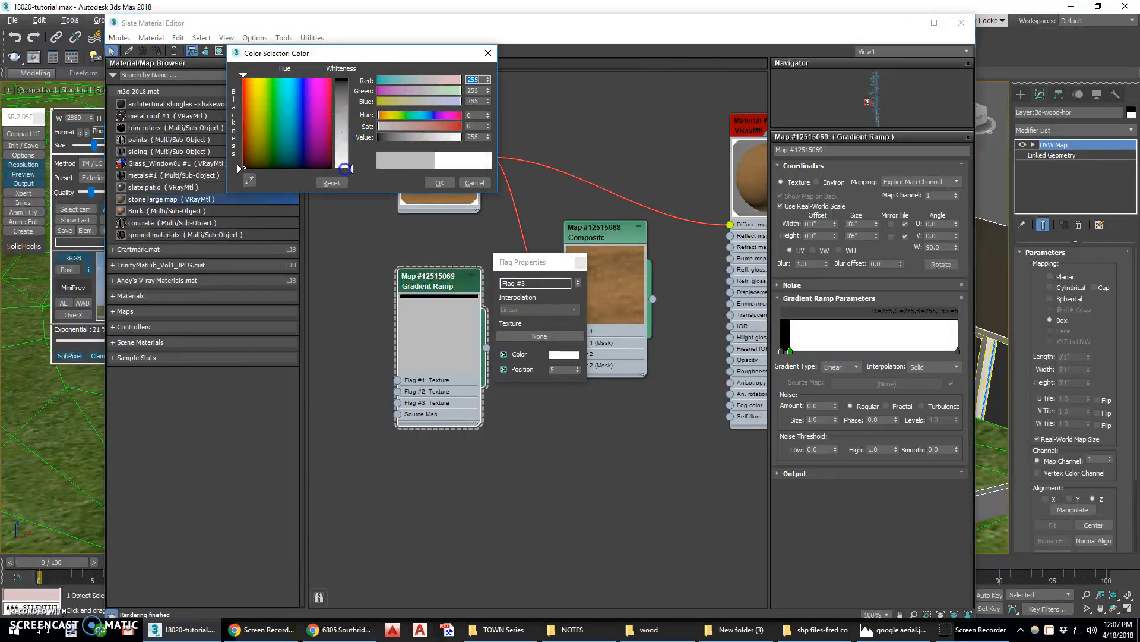
pyautogui.click(439, 182)
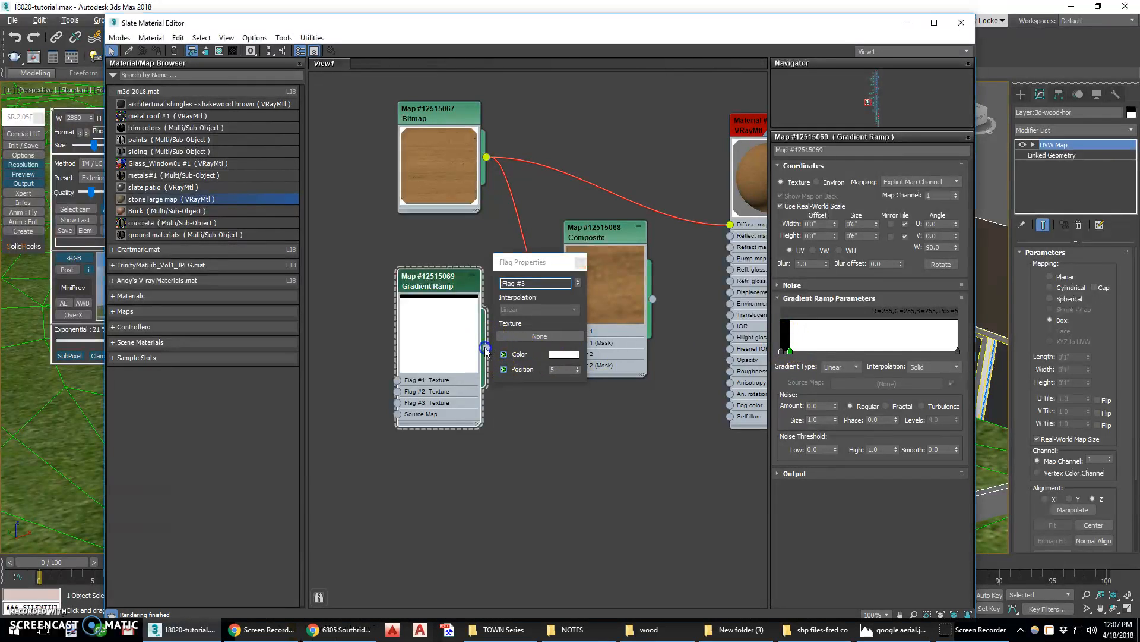
# Connect the Gradient Ramp's output to the Composite map's Layer 2 input
pyautogui.click(440, 282)
pyautogui.moveTo(440, 282); pyautogui.dragTo(405, 270)
pyautogui.moveTo(518, 263); pyautogui.dragTo(492, 295)
pyautogui.click(554, 296)
pyautogui.moveTo(451, 335); pyautogui.dragTo(563, 354)
pyautogui.click(687, 251)
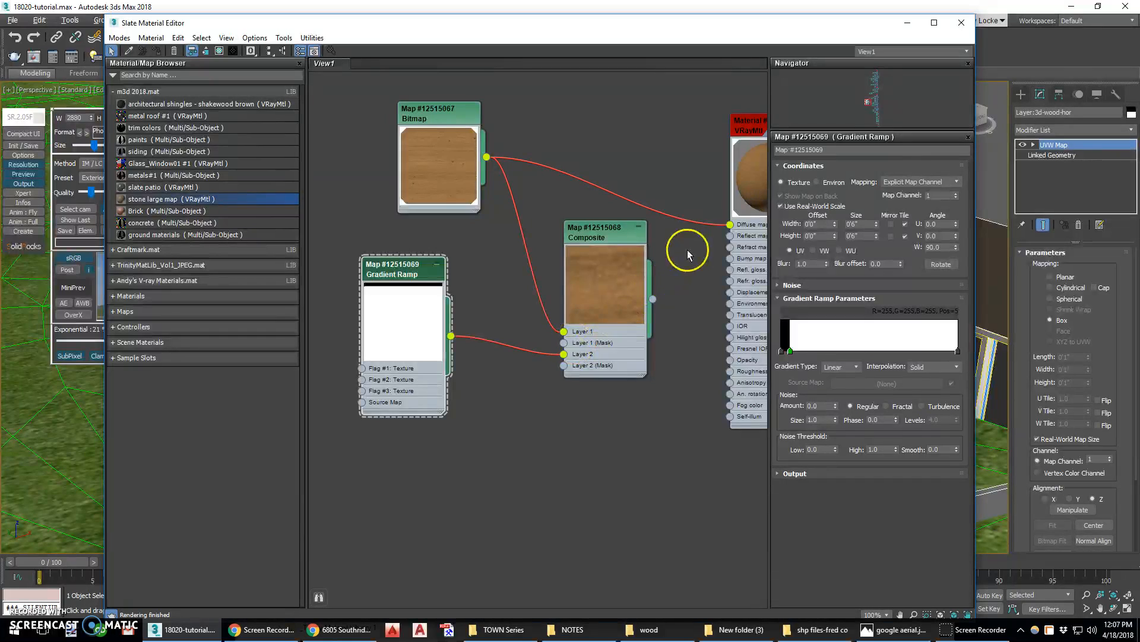
# Open a preview window for the V-Ray material and connect the Composite map's output to its Diffuse map slot
pyautogui.moveTo(683, 224); pyautogui.dragTo(535, 248, button='middle')
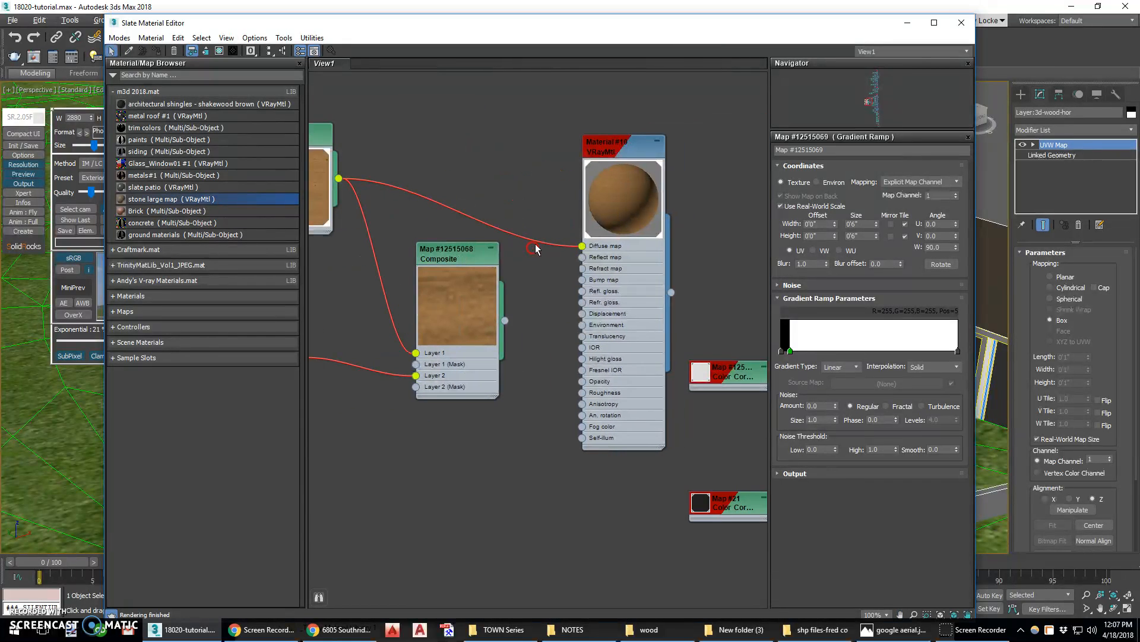
pyautogui.rightClick(619, 200)
pyautogui.click(648, 260)
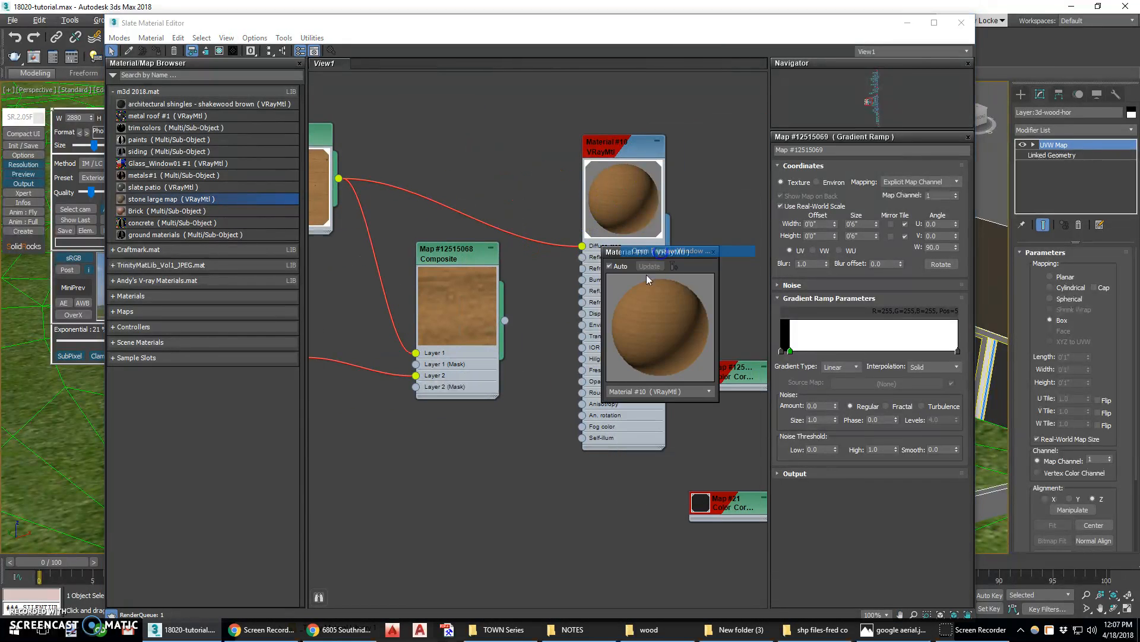
pyautogui.moveTo(717, 249); pyautogui.dragTo(703, 136)
pyautogui.moveTo(660, 212); pyautogui.dragTo(763, 209)
pyautogui.moveTo(505, 322); pyautogui.dragTo(559, 285)
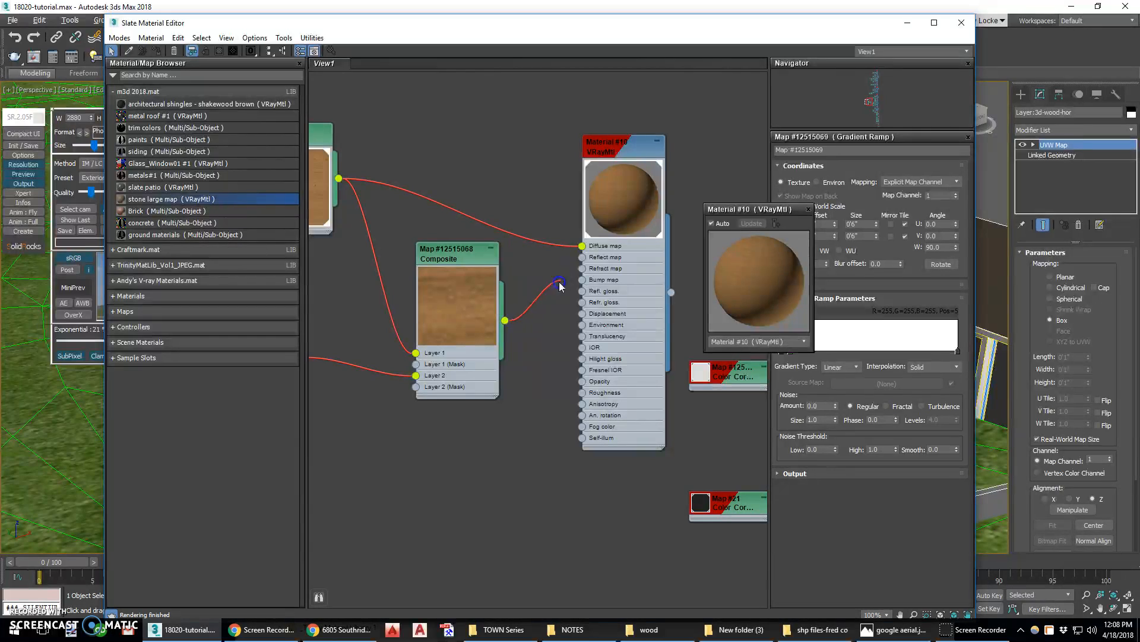
pyautogui.moveTo(583, 246); pyautogui.dragTo(583, 246)
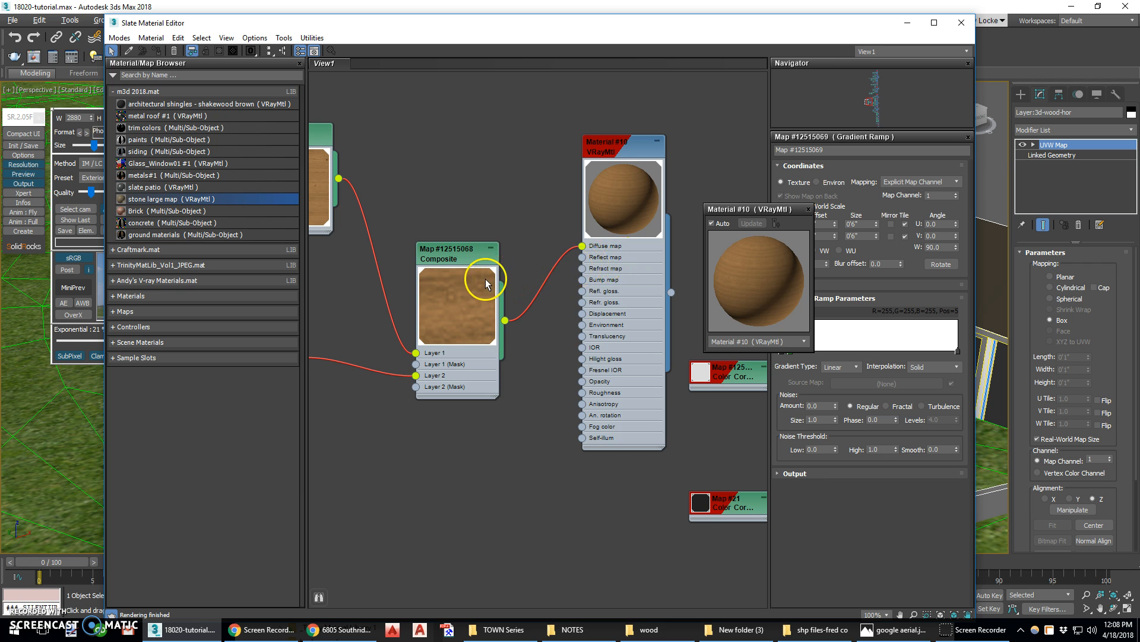
# Select the Composite map and enlarge the material preview window to examine the layered wood texture
pyautogui.moveTo(486, 280); pyautogui.dragTo(603, 262, button='middle')
pyautogui.moveTo(381, 267); pyautogui.dragTo(407, 278)
pyautogui.click(574, 240)
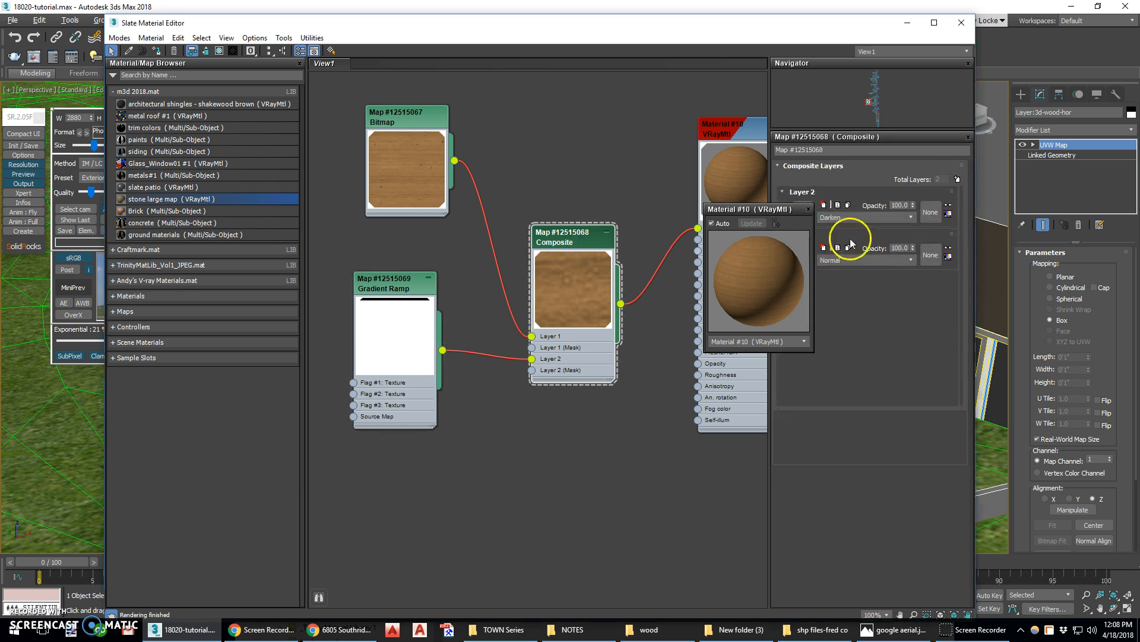
pyautogui.moveTo(760, 215); pyautogui.dragTo(569, 372)
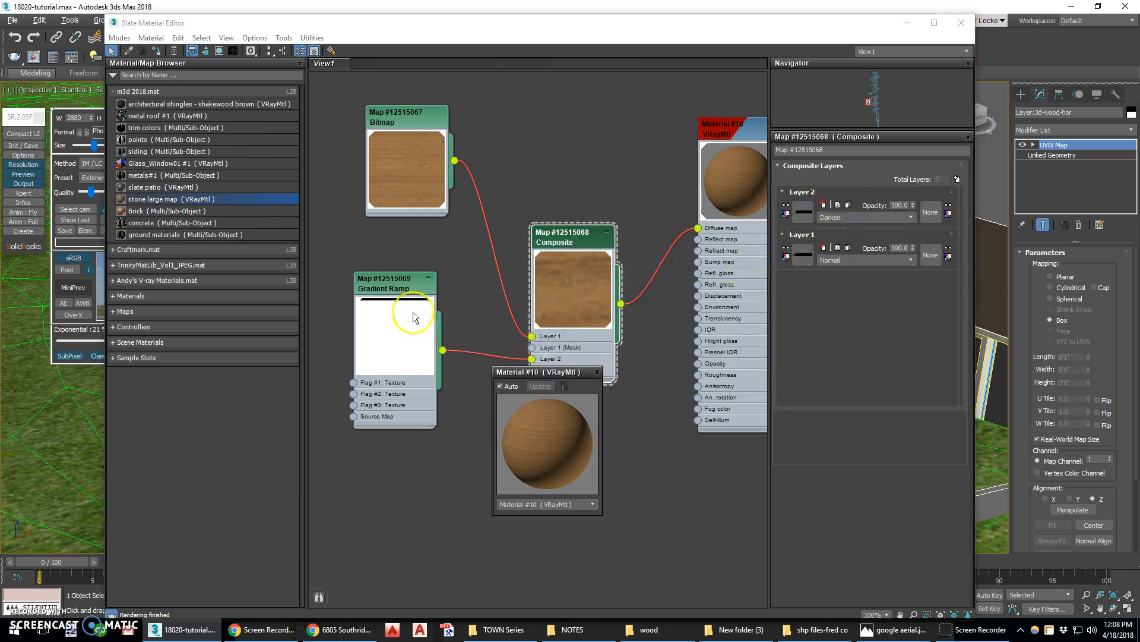
pyautogui.click(905, 218)
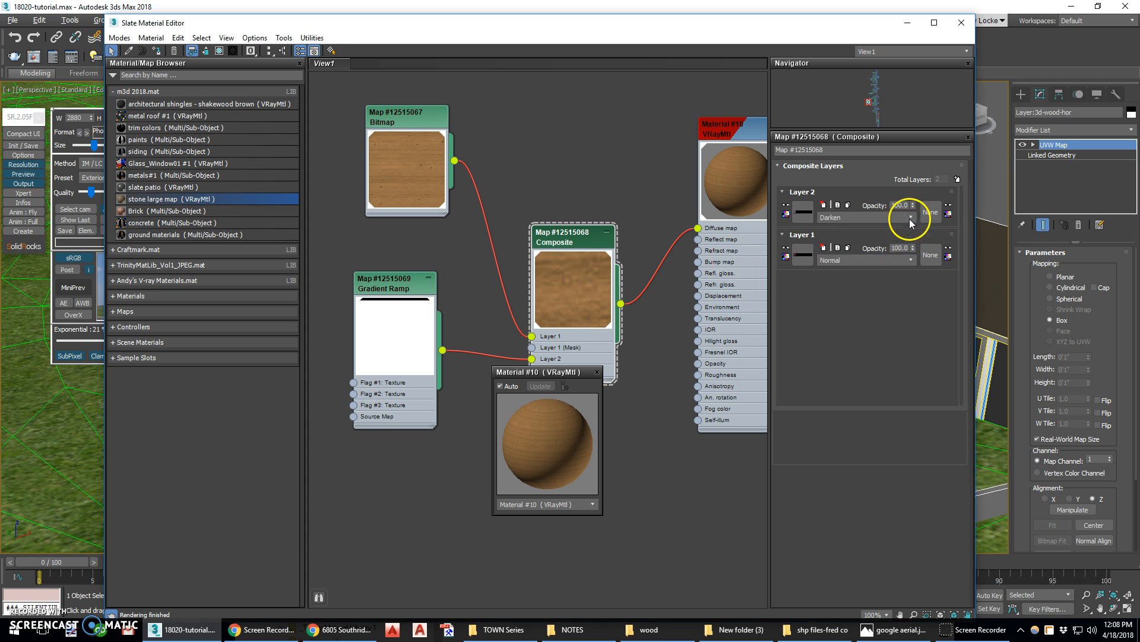
pyautogui.moveTo(736, 229); pyautogui.dragTo(501, 246, button='middle')
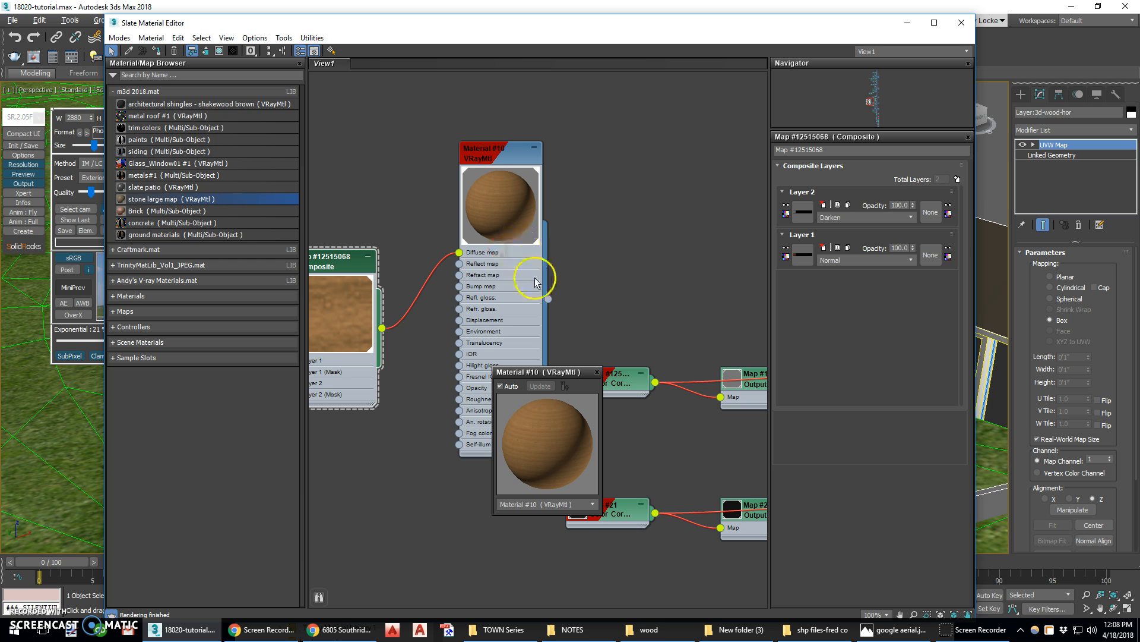
pyautogui.moveTo(602, 366); pyautogui.dragTo(878, 82)
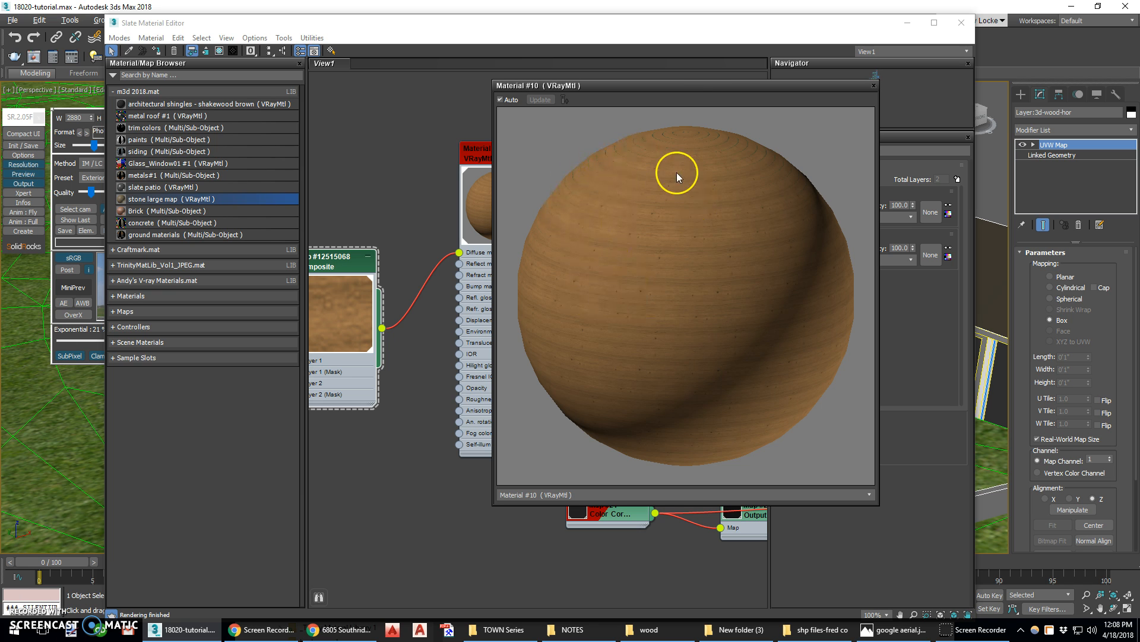
pyautogui.moveTo(718, 91); pyautogui.dragTo(947, 114)
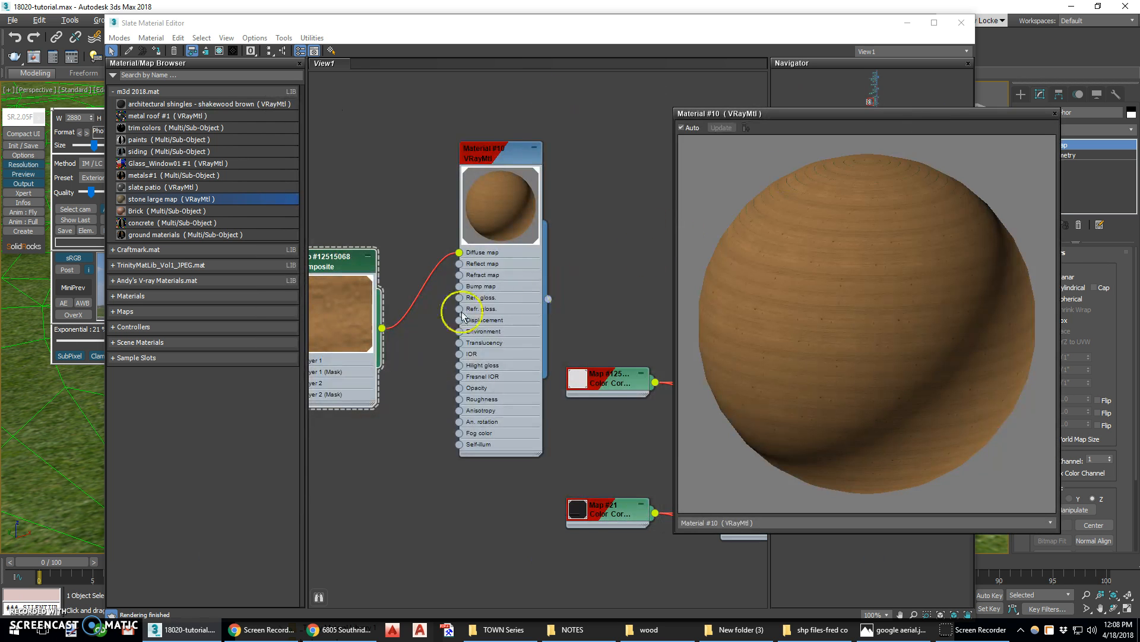
pyautogui.moveTo(409, 310); pyautogui.dragTo(547, 276, button='middle')
pyautogui.scroll(-1, 416, 300)
pyautogui.click(327, 279)
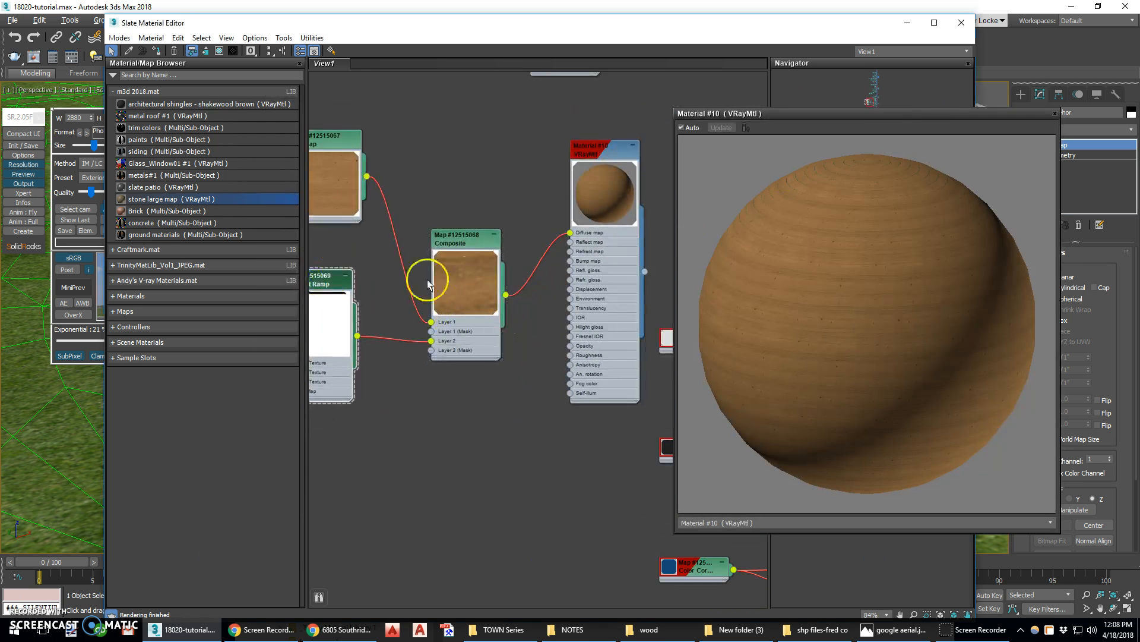
pyautogui.moveTo(865, 118); pyautogui.dragTo(511, 126)
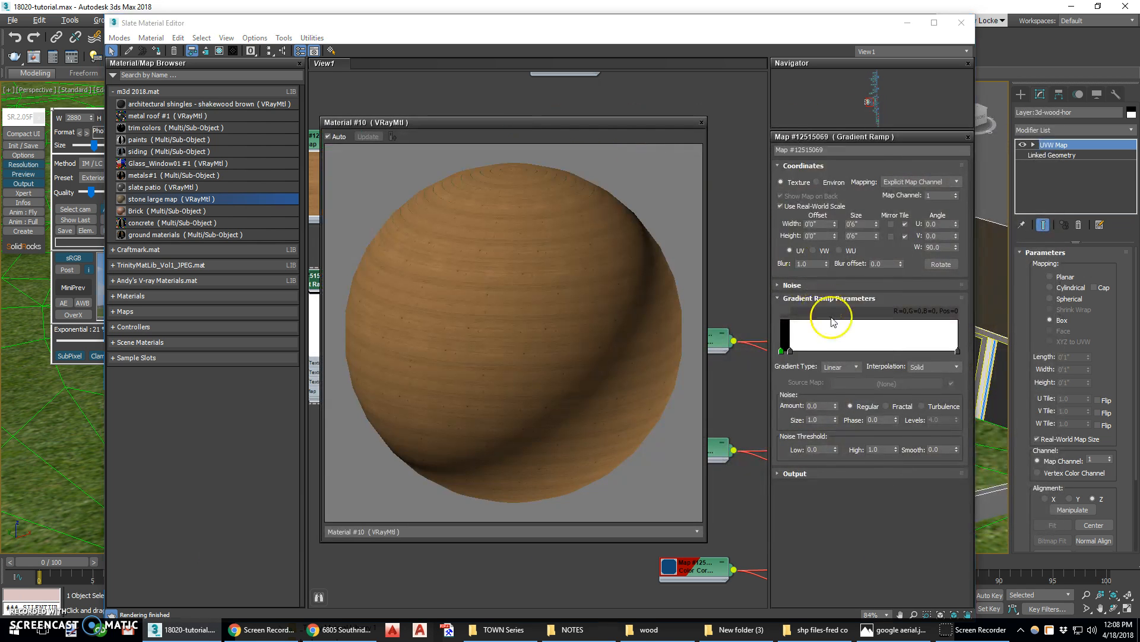
# Add a flag to the gradient ramp and drag it close to the ramp's start to narrow the dark band
pyautogui.click(829, 351)
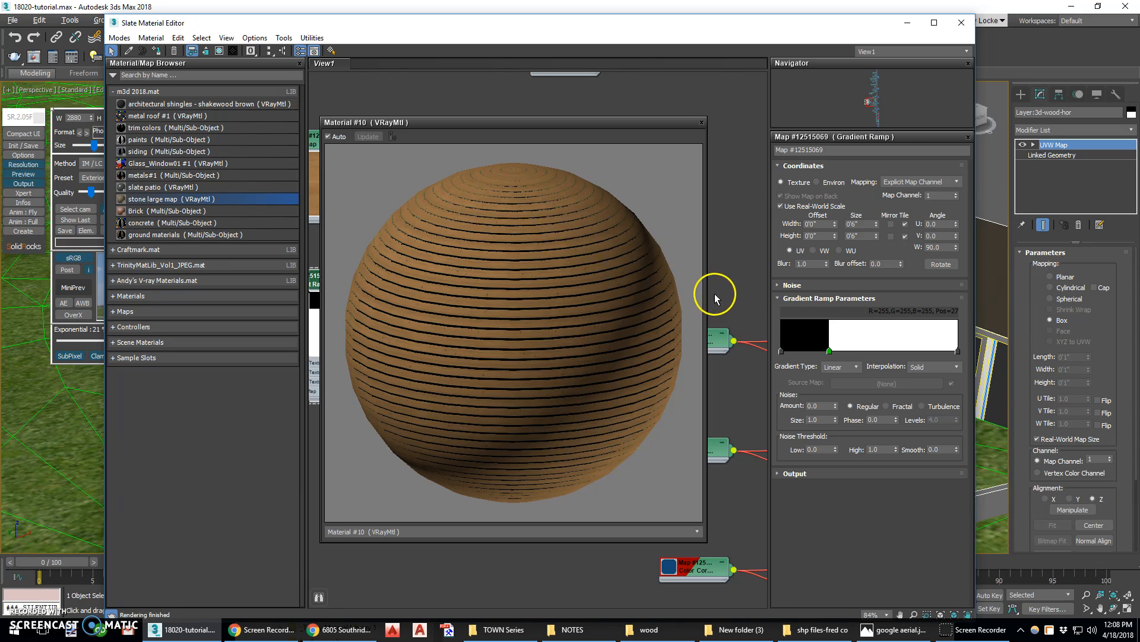
pyautogui.moveTo(801, 350); pyautogui.dragTo(792, 351)
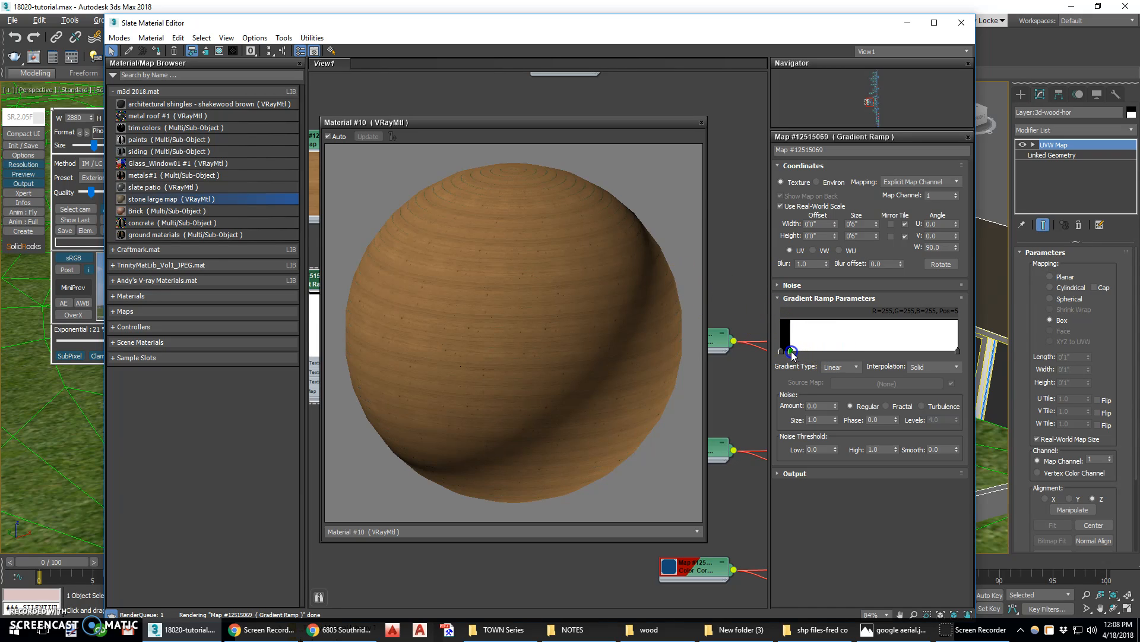
# Close the preview and connect the Gradient Ramp's output to the V-Ray material's Bump map slot
pyautogui.click(702, 124)
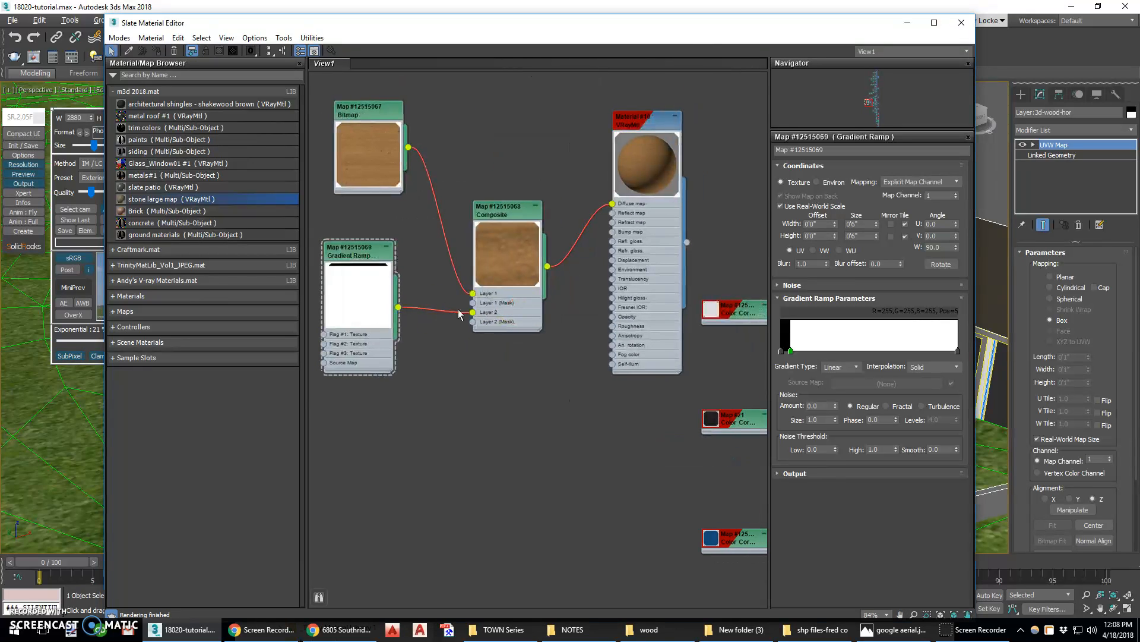
pyautogui.click(362, 250)
pyautogui.moveTo(399, 308); pyautogui.dragTo(615, 234)
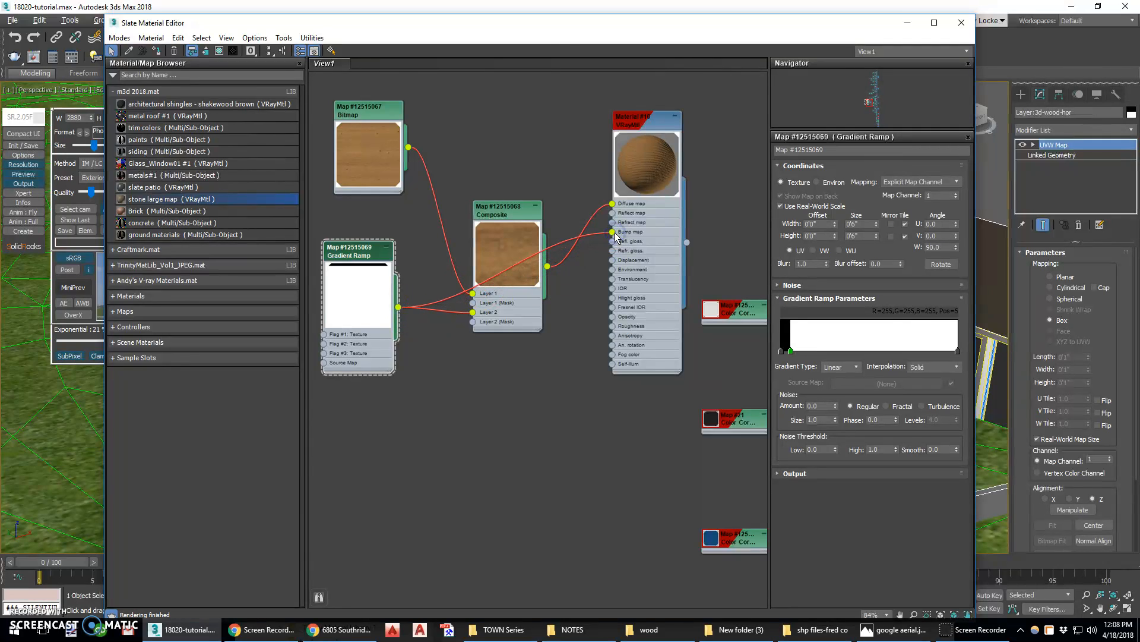
# Open the material's preview window and enlarge it to inspect the bumped wood texture
pyautogui.rightClick(651, 159)
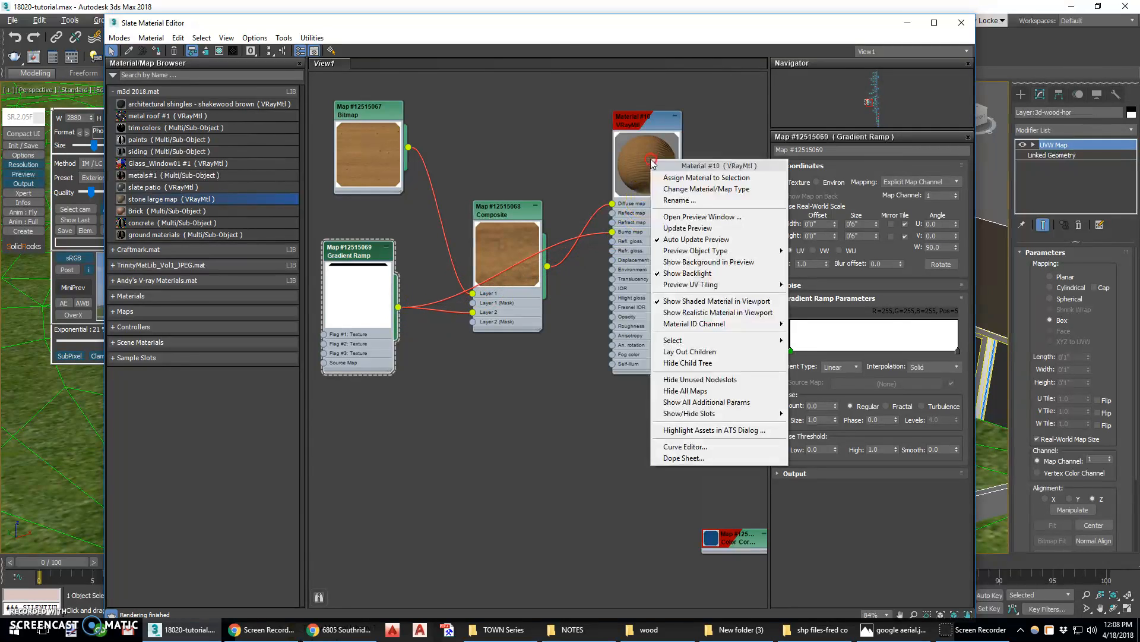
pyautogui.click(692, 217)
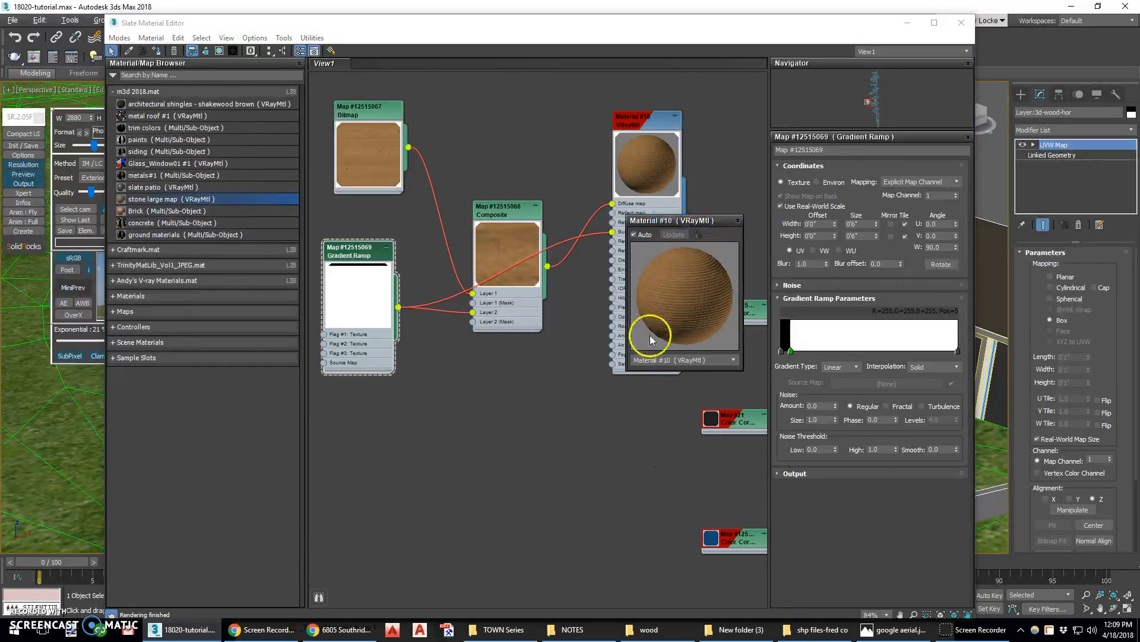
pyautogui.moveTo(629, 369); pyautogui.dragTo(350, 618)
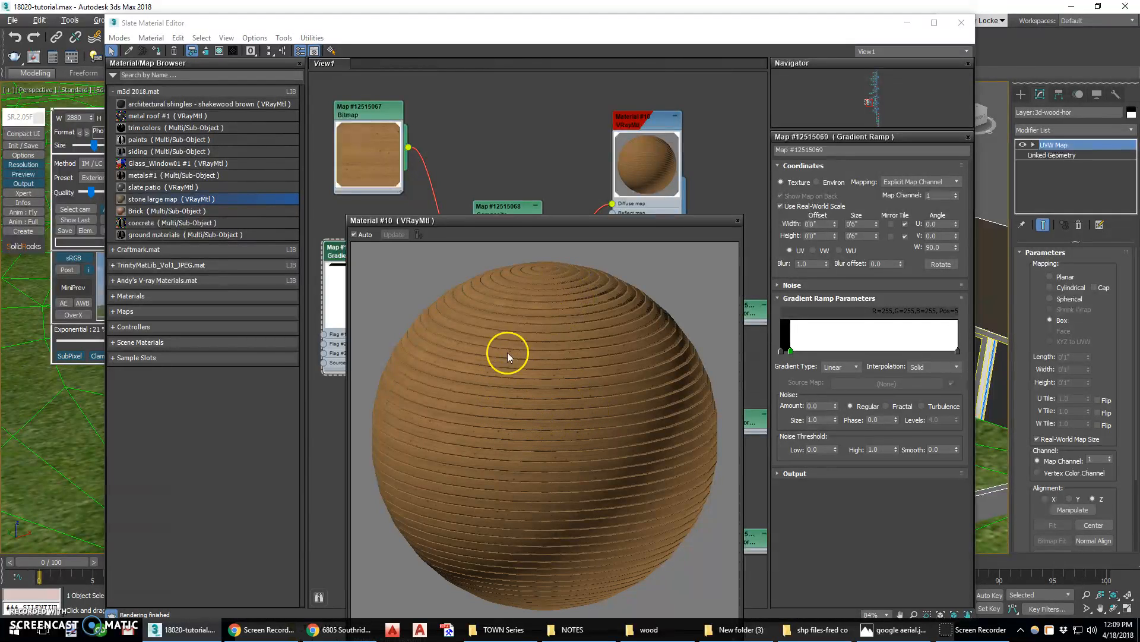
pyautogui.moveTo(543, 225); pyautogui.dragTo(492, 91)
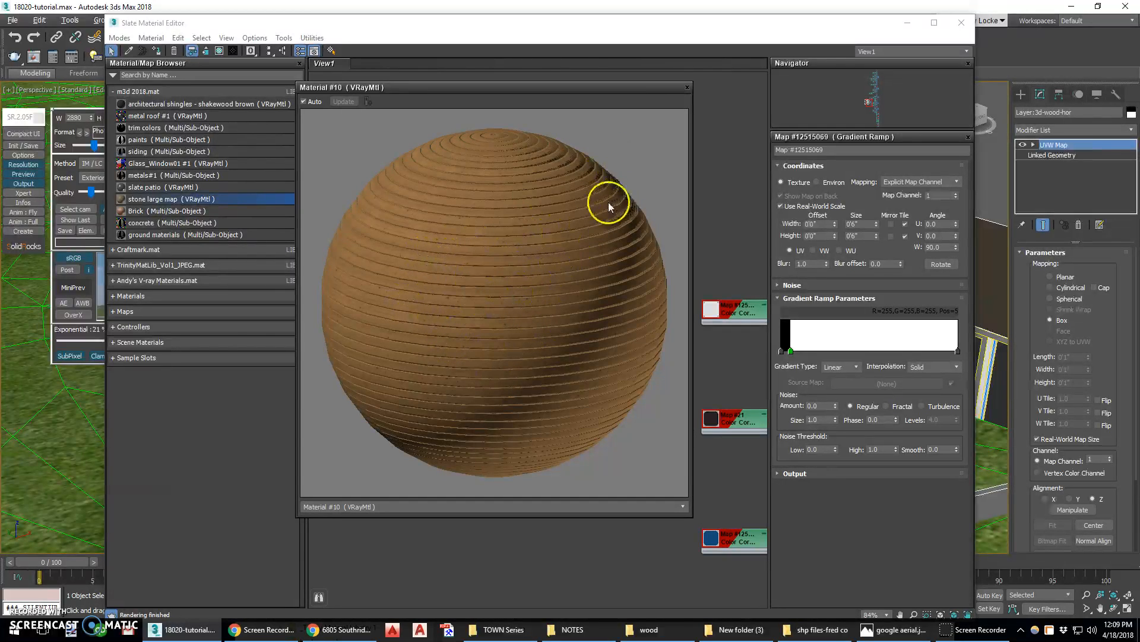
# Close the preview window and rename the V-Ray material to "wood"
pyautogui.click(687, 87)
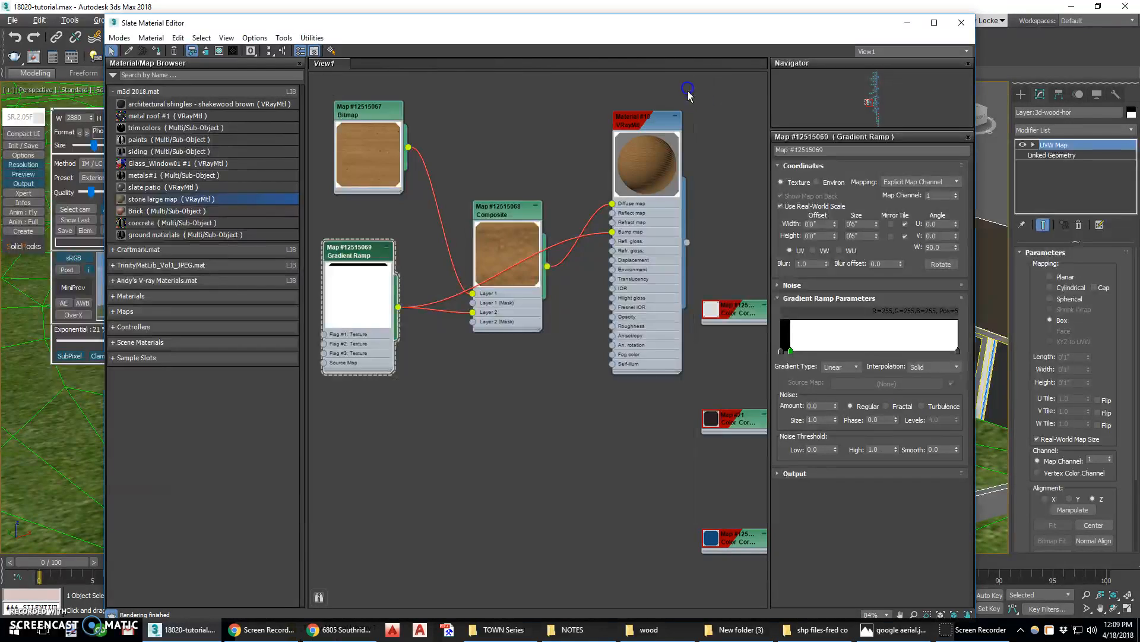
pyautogui.doubleClick(637, 141)
pyautogui.click(862, 150)
pyautogui.write('wood')
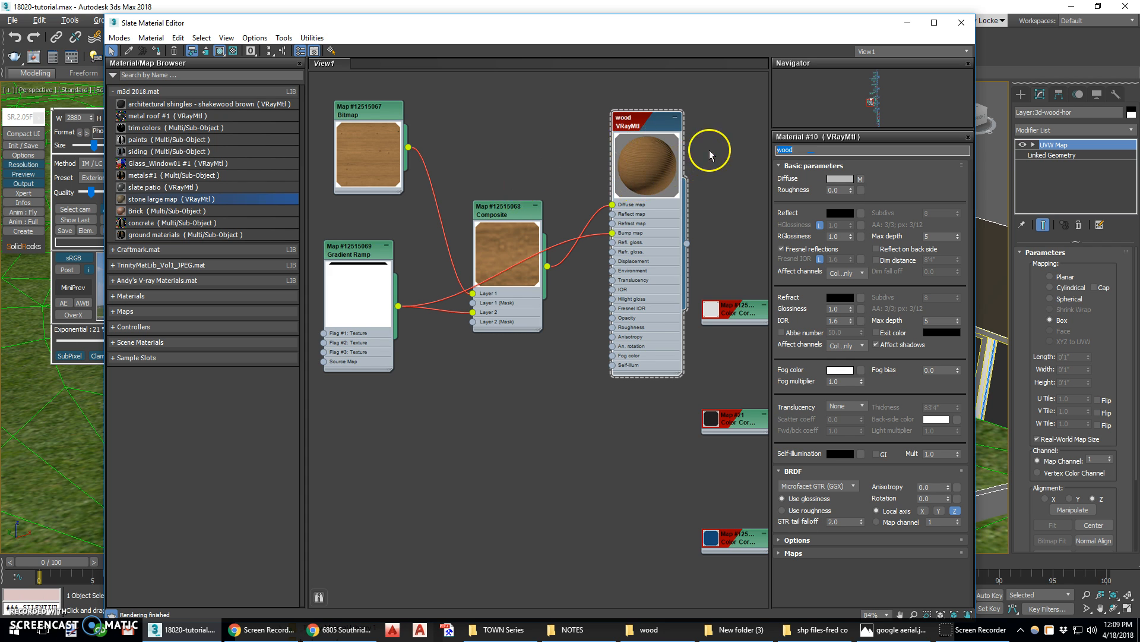
# Set the material's reflection colour to a dark grey of 17 and its reflection glossiness to 0.6
pyautogui.scroll(2, 680, 140)
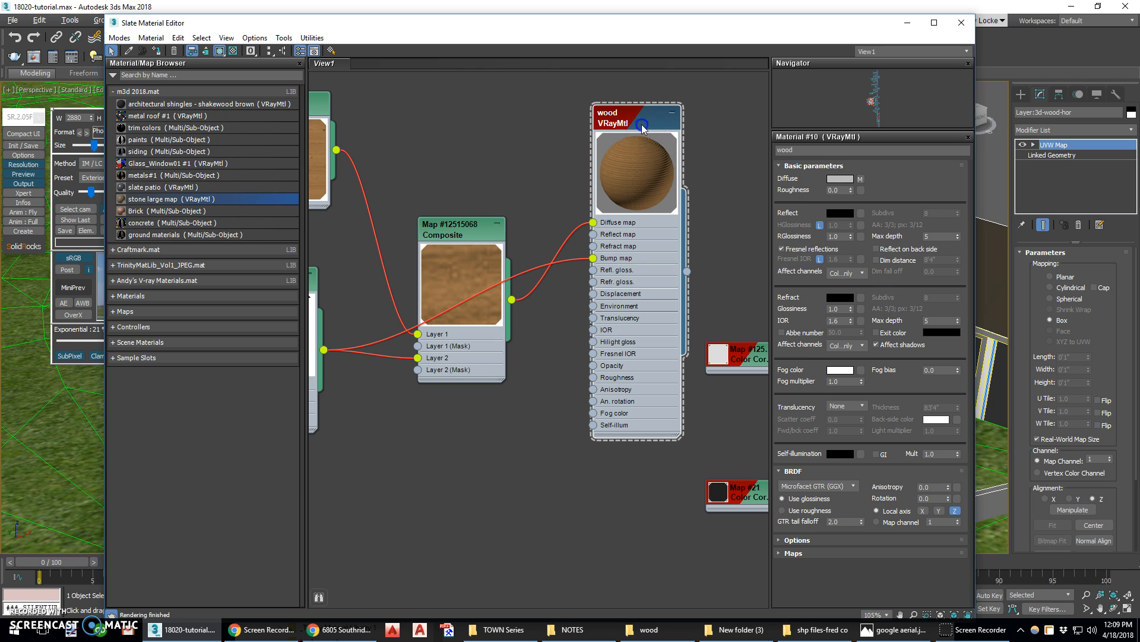
pyautogui.click(840, 216)
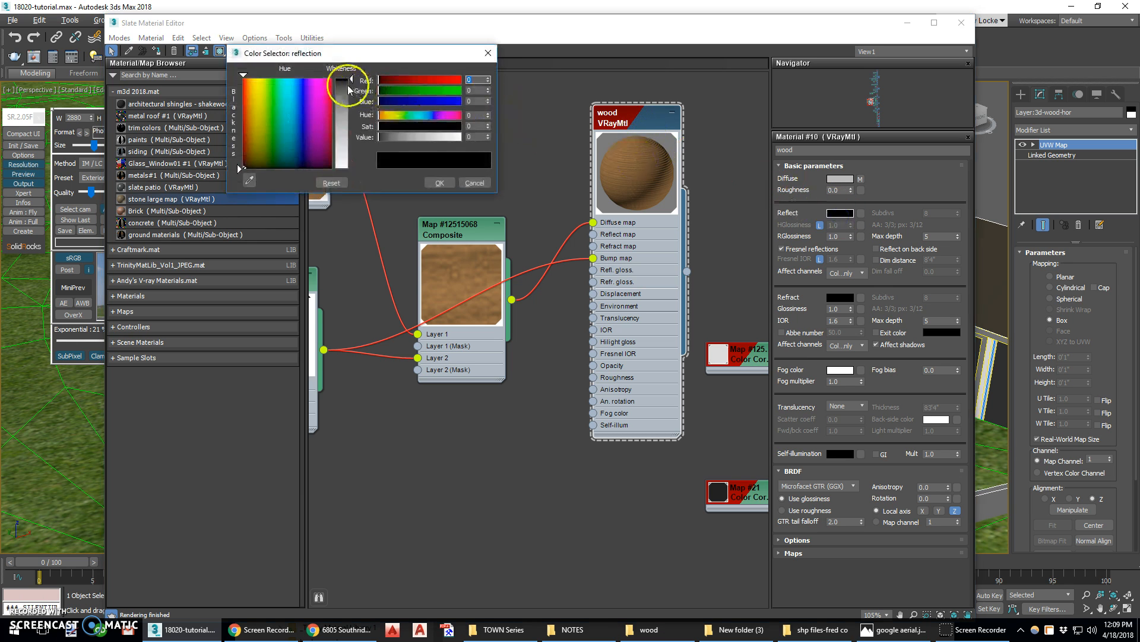
pyautogui.moveTo(346, 85); pyautogui.dragTo(345, 113)
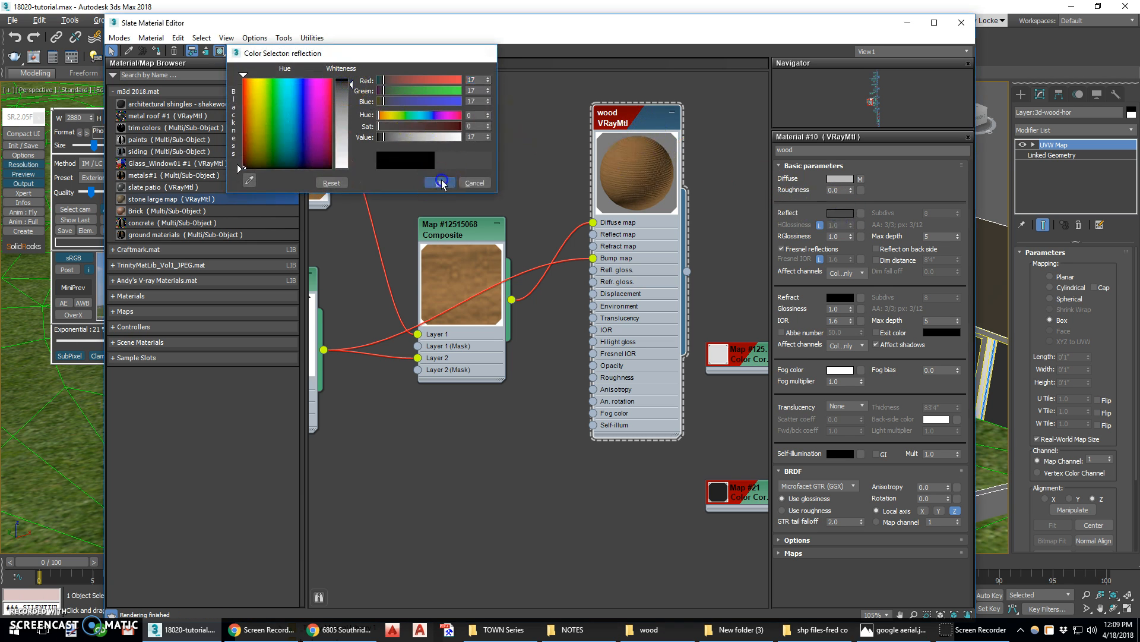
pyautogui.click(440, 183)
pyautogui.doubleClick(835, 237)
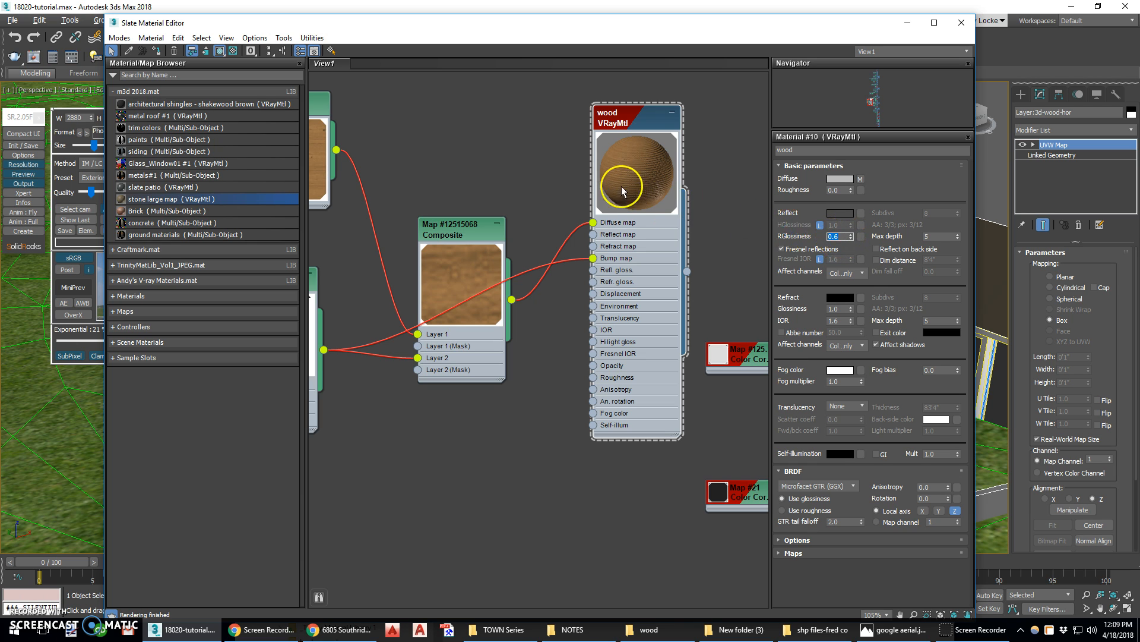
# Close the Slate Material Editor and maximize the camera viewport to view the house
pyautogui.click(961, 23)
pyautogui.hotkey('alt', 'w')
pyautogui.rightClick(672, 453)
pyautogui.hotkey('alt', 'w')
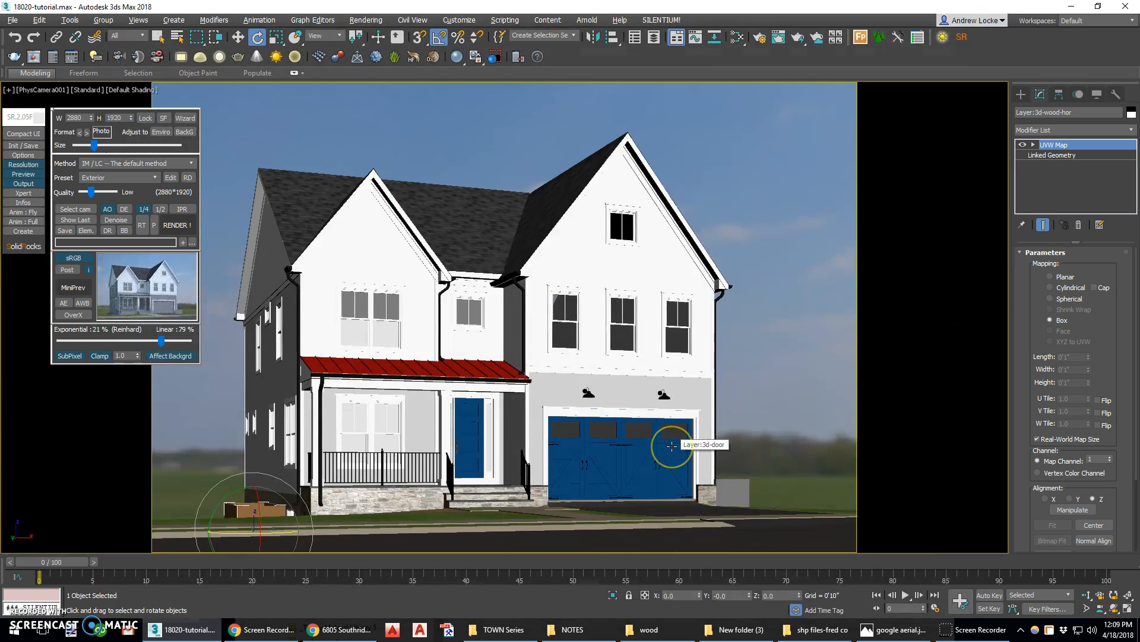